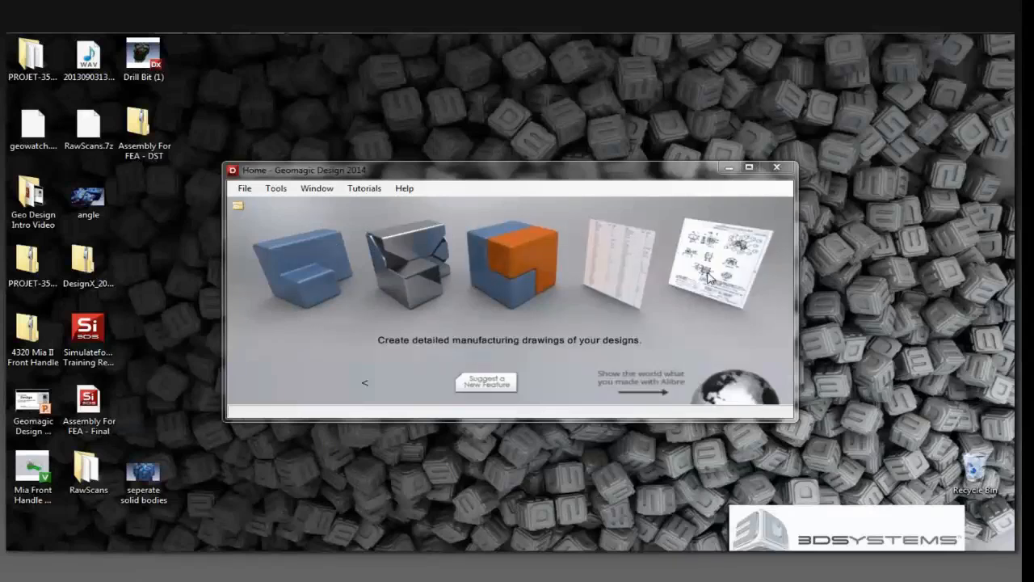
Step: Open the Pulley Start part from the Webinar folder
left_click(248, 190)
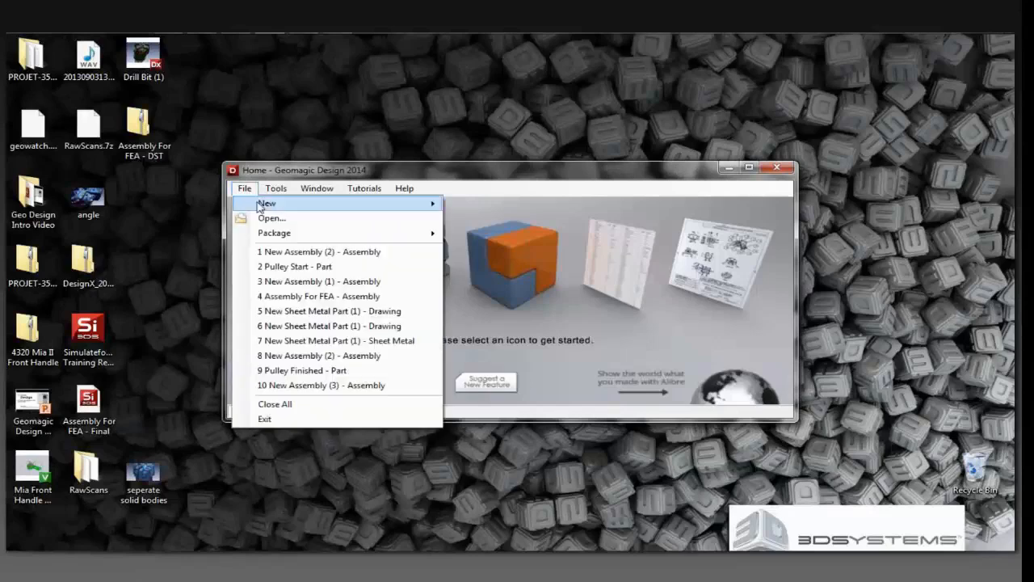
left_click(352, 221)
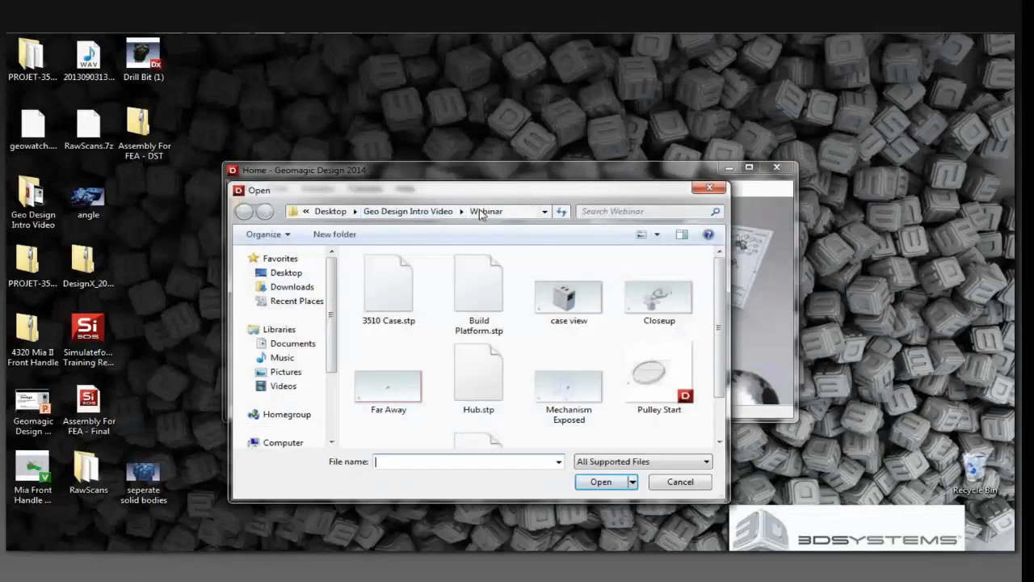
left_click(634, 374)
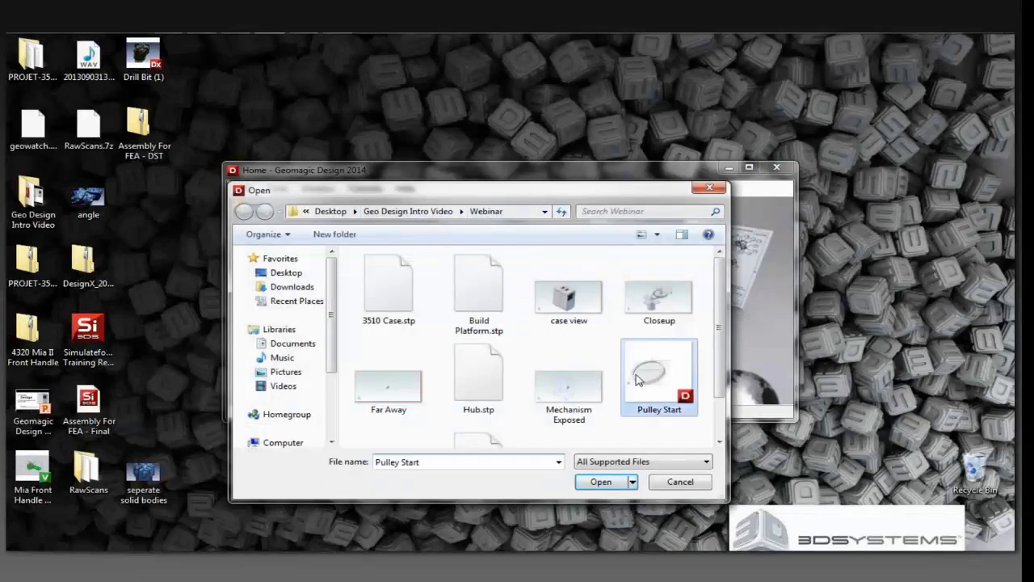
left_click(616, 483)
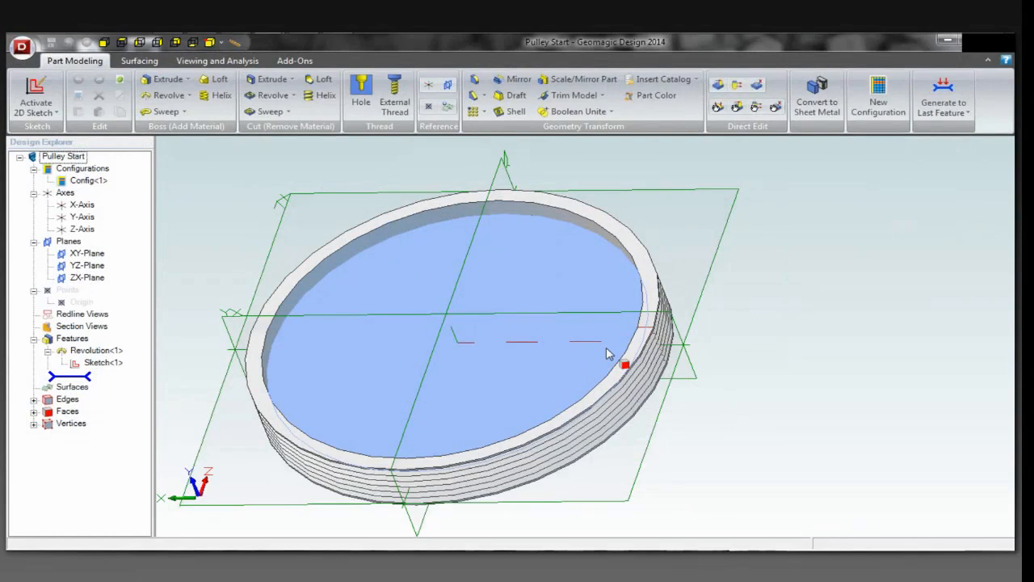
Step: Start a 2D sketch on the pulley's ZX-Plane
middle_click_drag(607, 354, 757, 331)
scroll(757, 332, "down", 2)
middle_click_drag(594, 289, 404, 409)
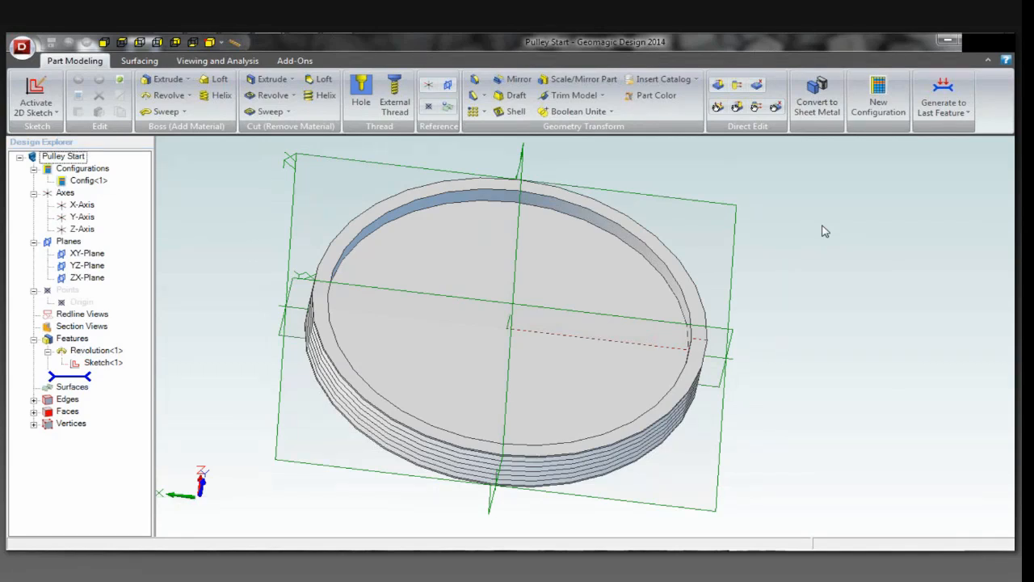
left_click(734, 239)
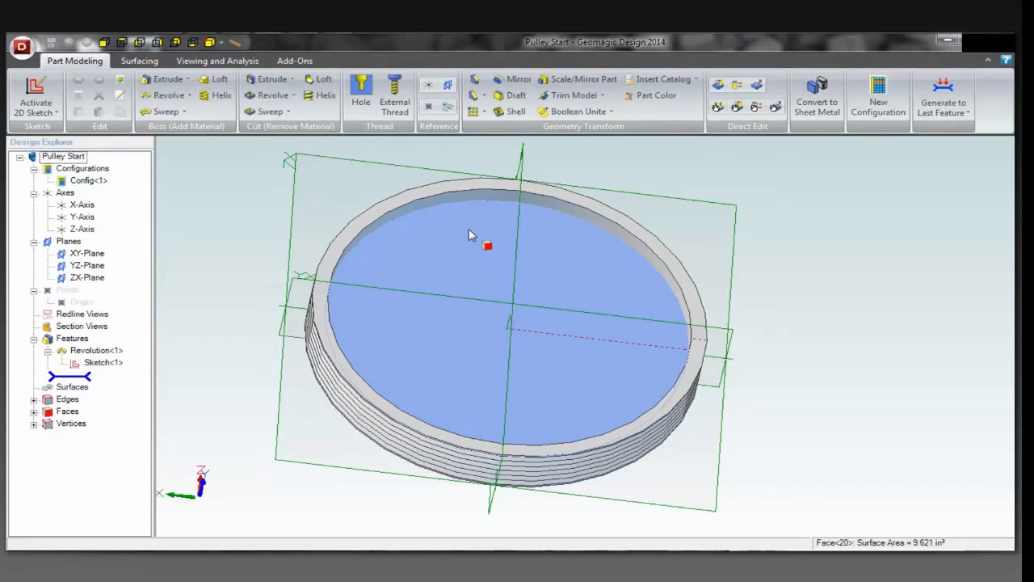
left_click(437, 210)
left_click(296, 192)
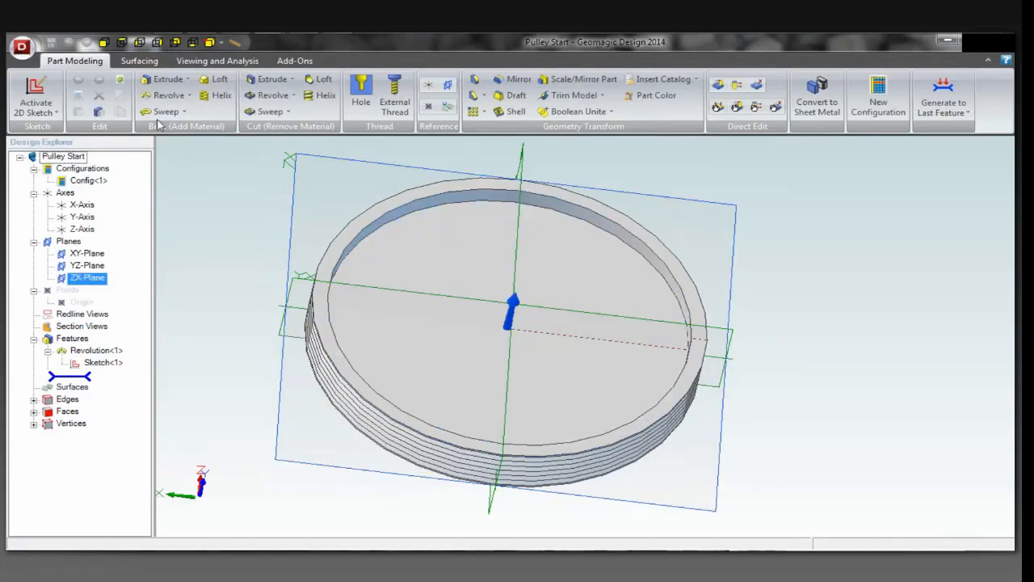
left_click(36, 92)
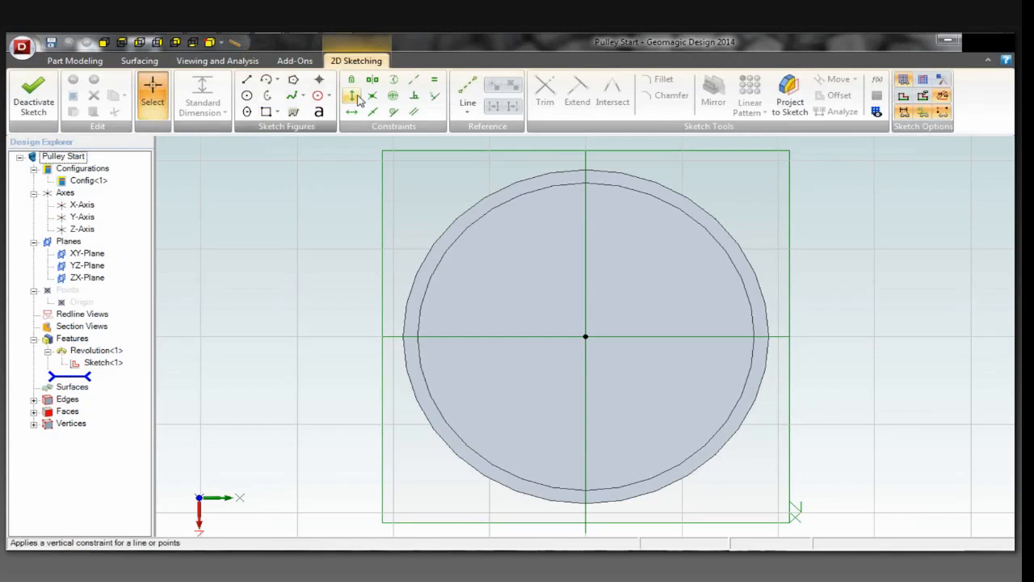
Step: Sketch a circle 1.000" in diameter centred on the origin
left_click(246, 96)
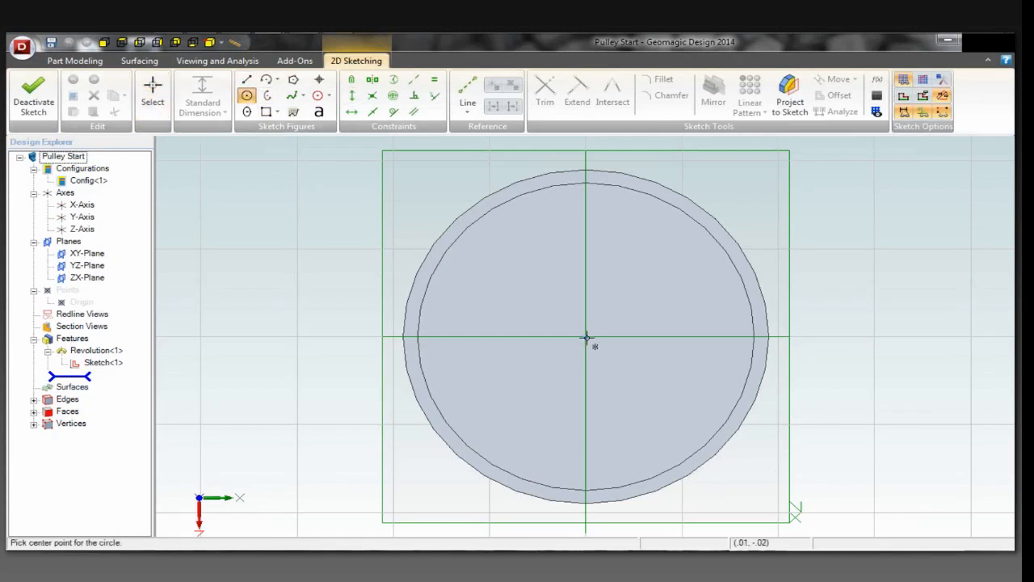
left_click(587, 337)
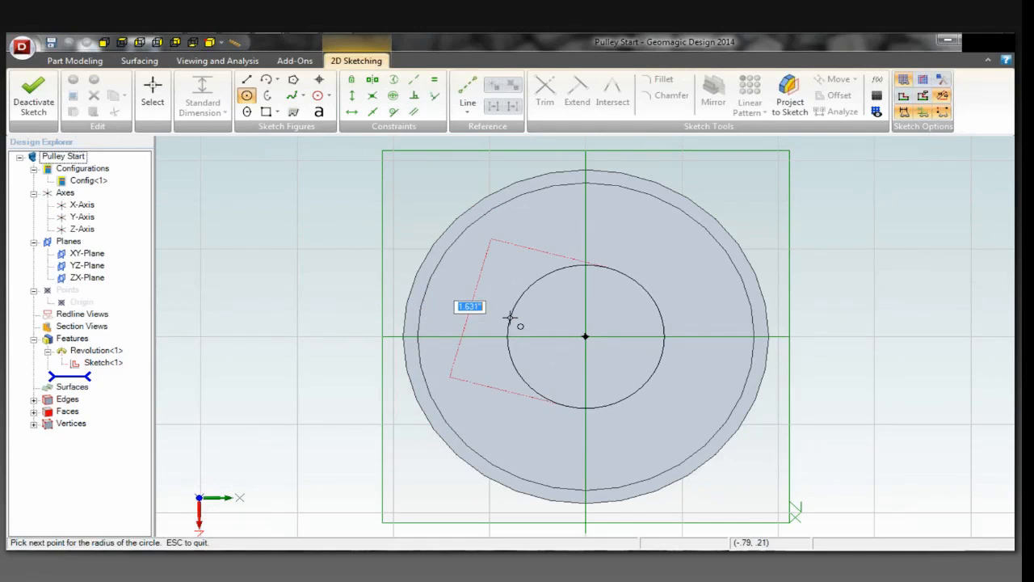
type("1")
key("Return")
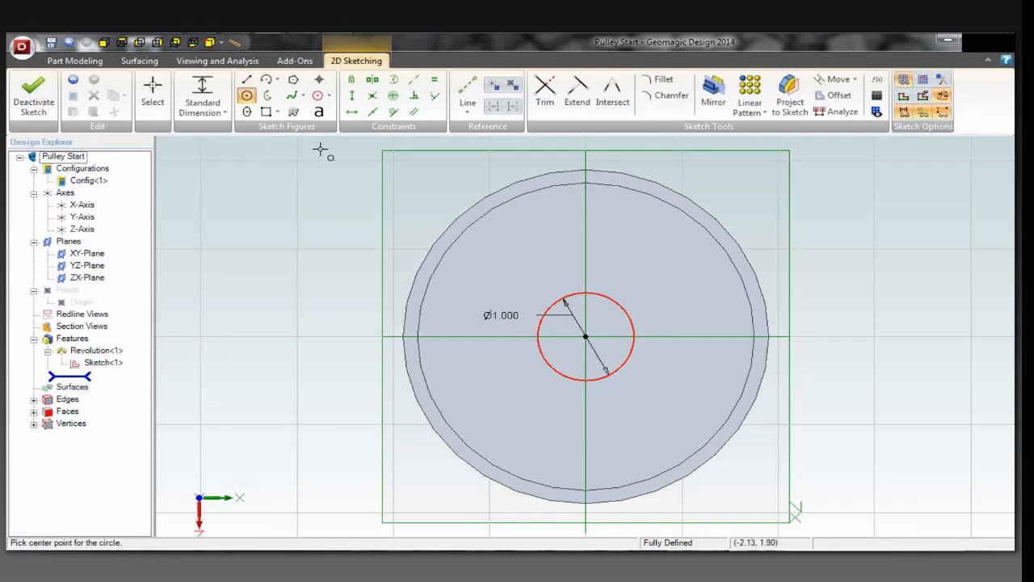
left_click(153, 91)
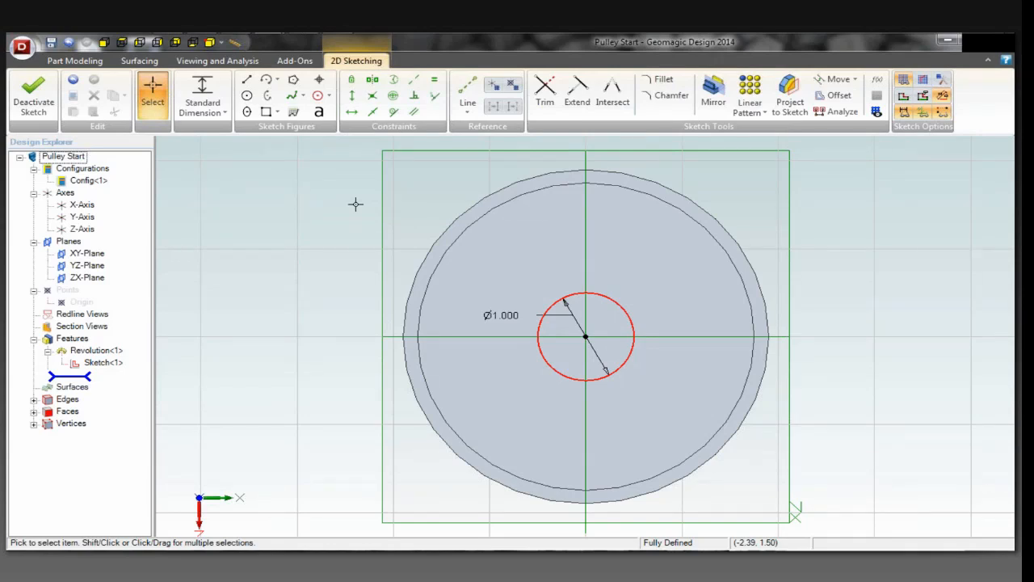
Step: Extrude the 1.000" circle as a boss of type Mid Plane with a depth of .571"
key("space")
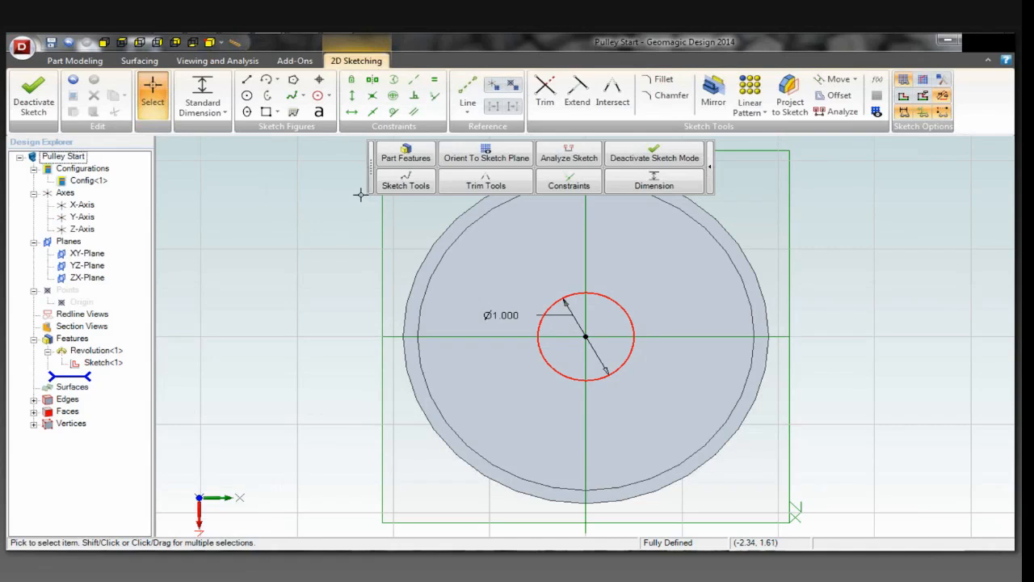
left_click(395, 163)
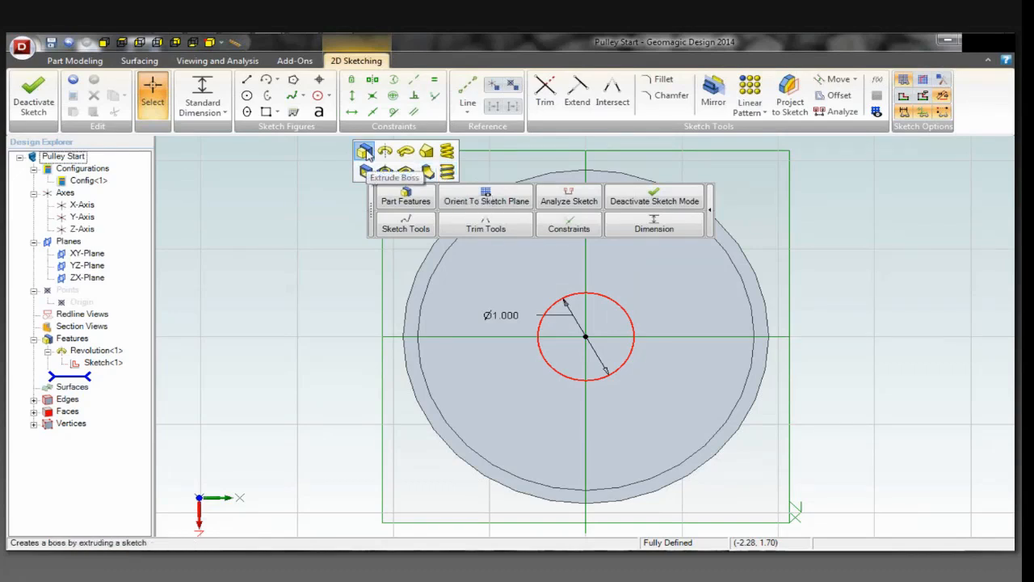
left_click(366, 155)
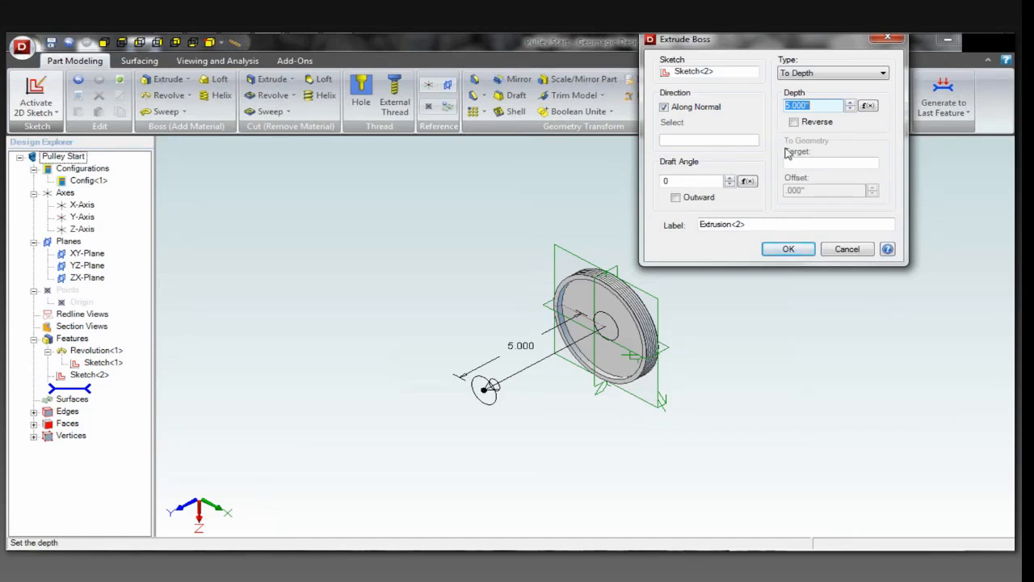
left_click(845, 75)
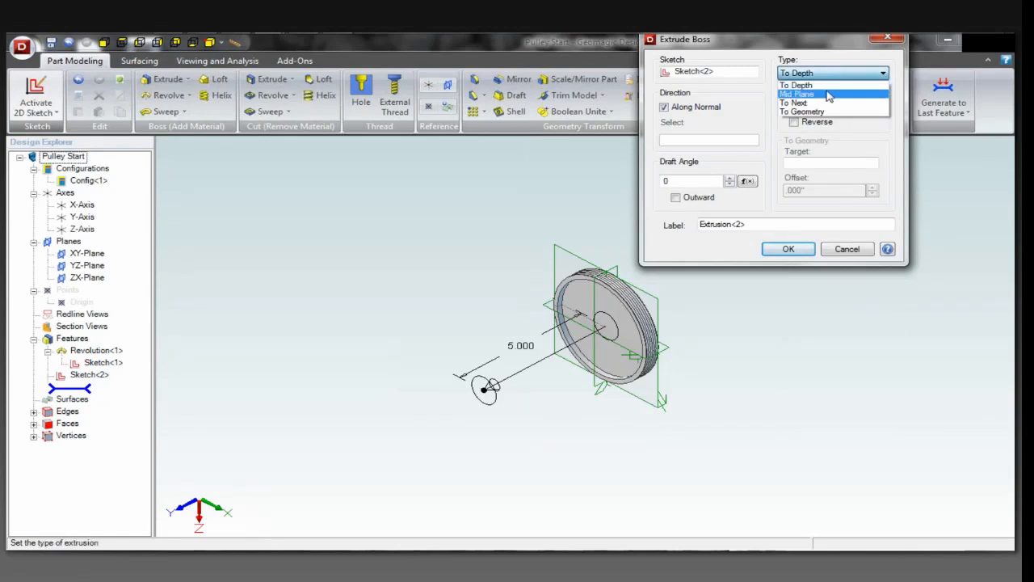
left_click(824, 94)
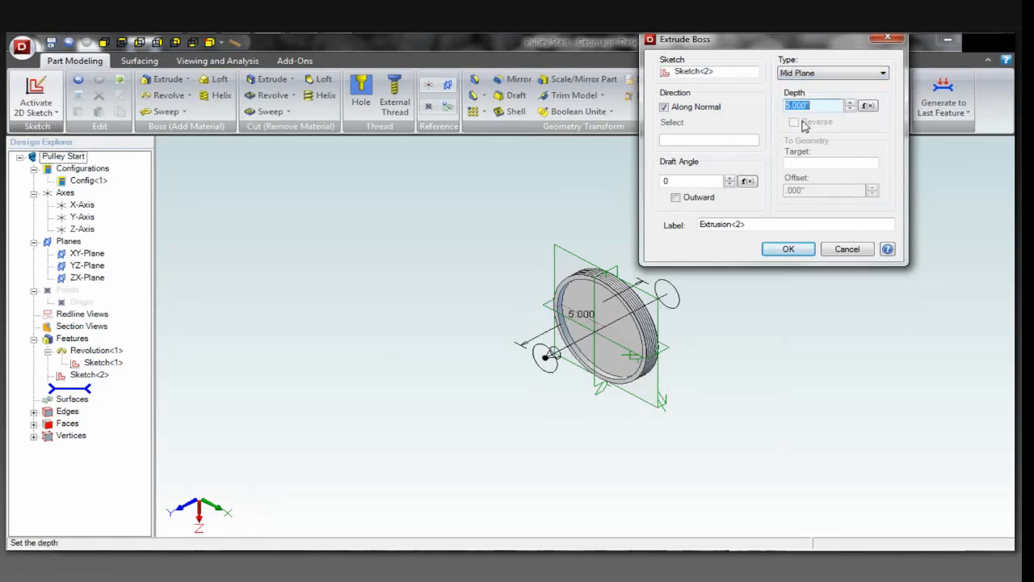
type(".571")
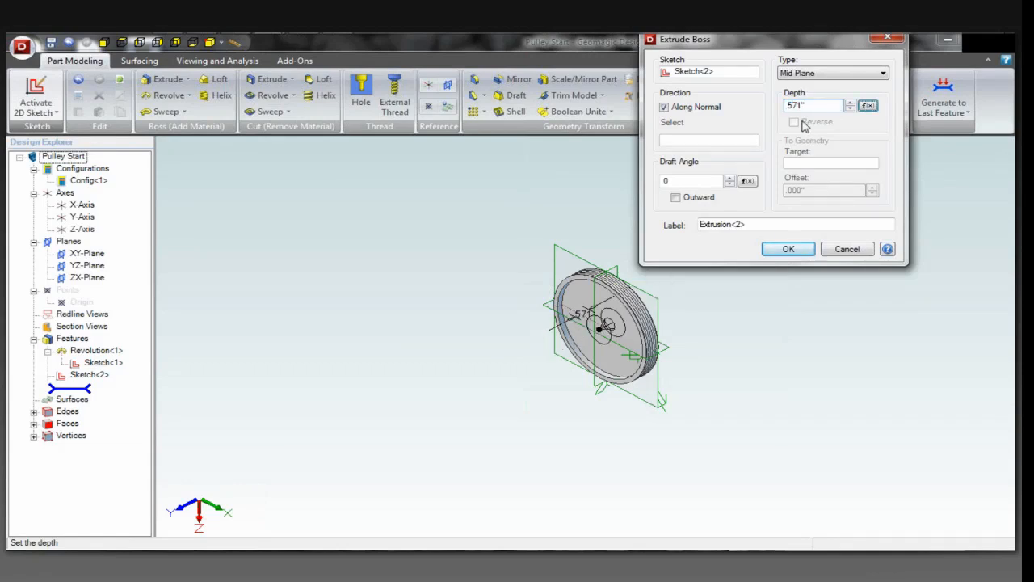
key("Tab")
middle_click_drag(679, 379, 681, 314)
scroll(641, 342, "up", 5)
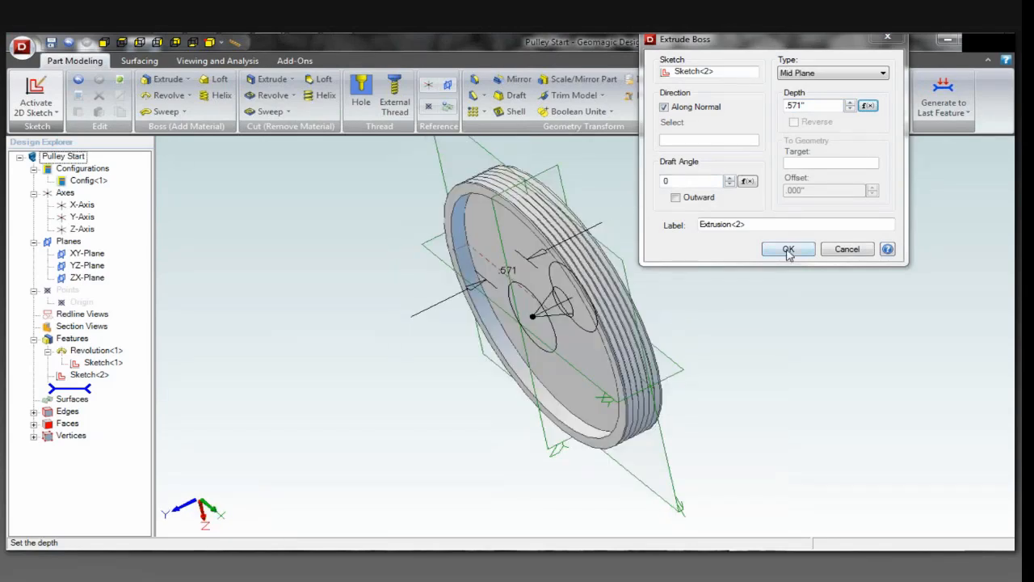
left_click(789, 251)
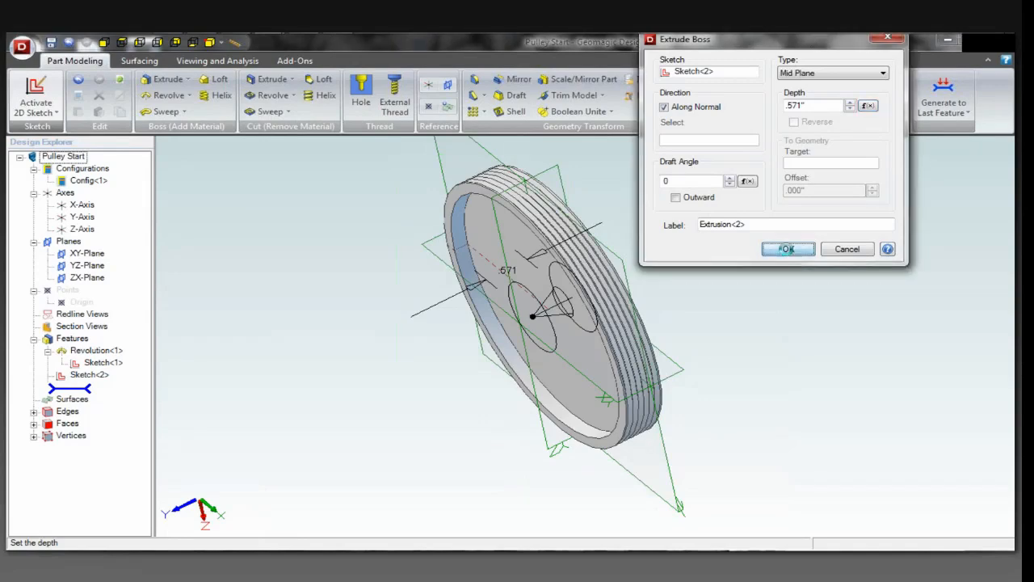
Step: On the pulley's inner flat face, sketch a .750" diameter circle on the vertical axis, centred about 1.11" above the hub's centre
middle_click_drag(743, 312, 734, 372)
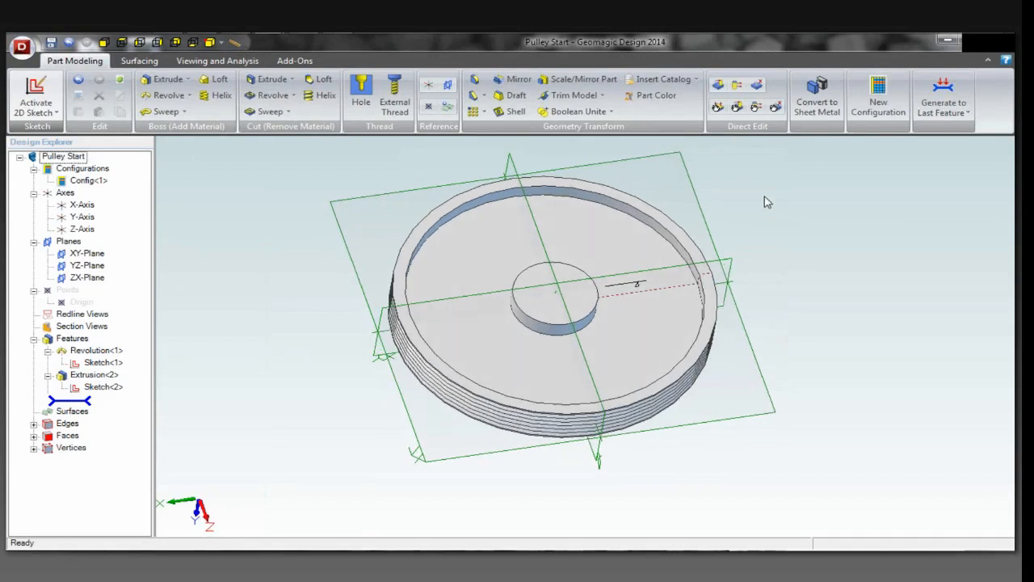
left_click(459, 224)
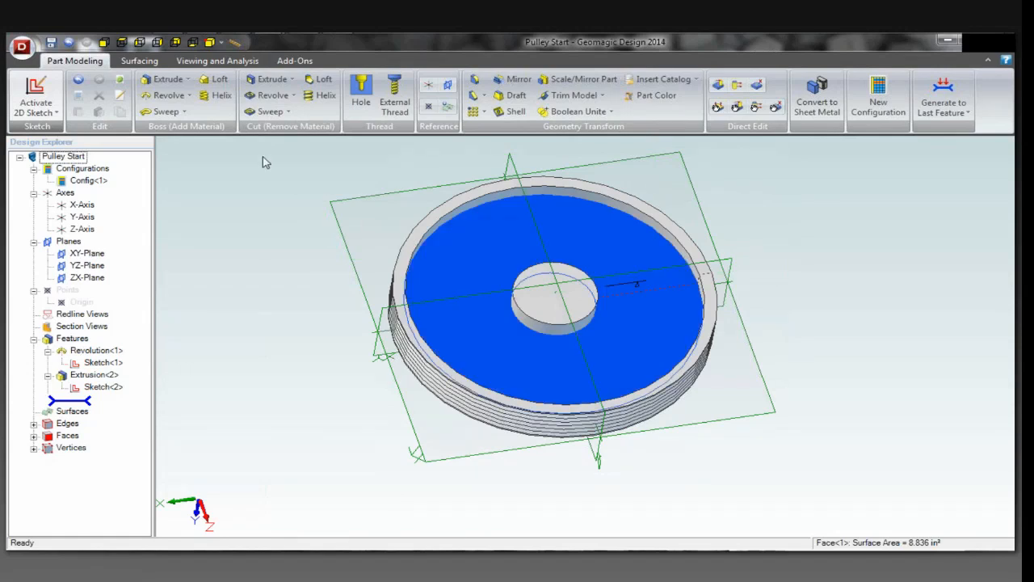
left_click(45, 93)
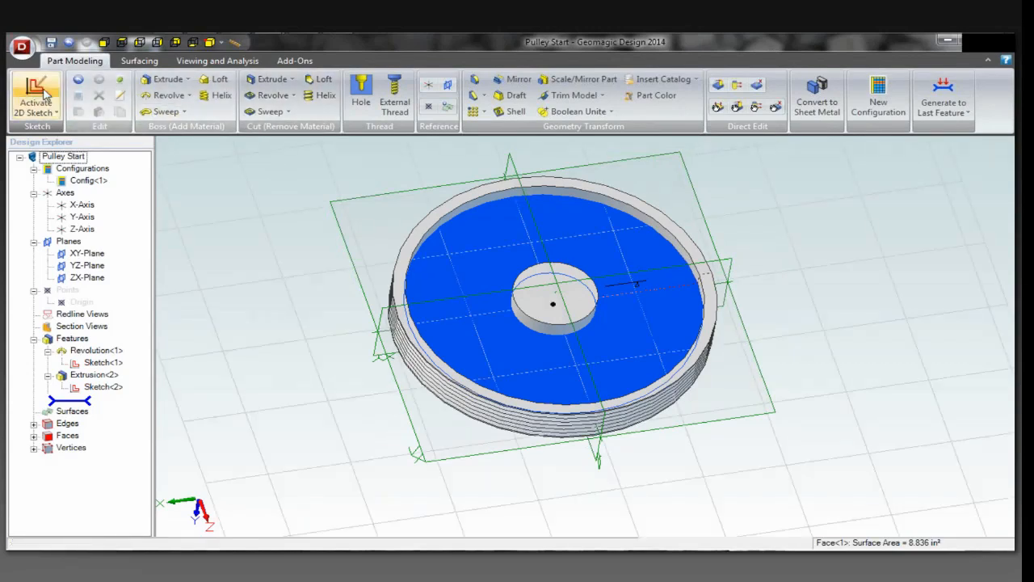
left_click(247, 96)
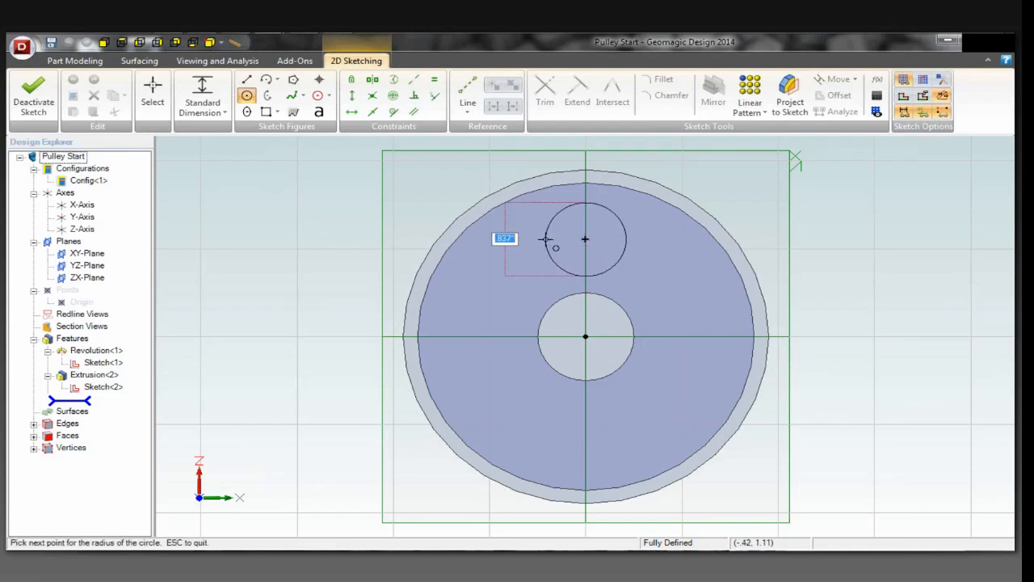
key("BackSpace")
type(".75")
key("Return")
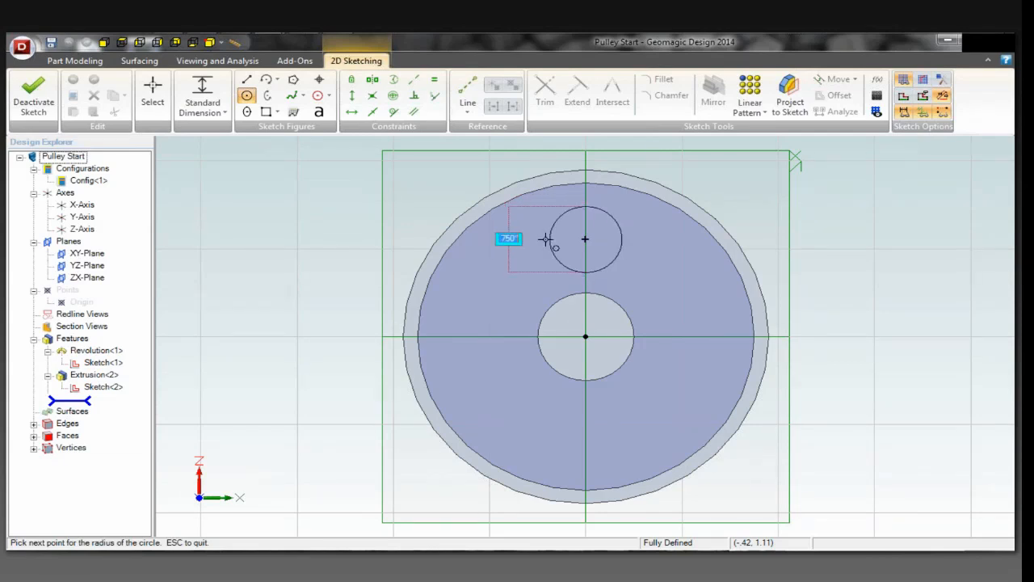
left_click(546, 240)
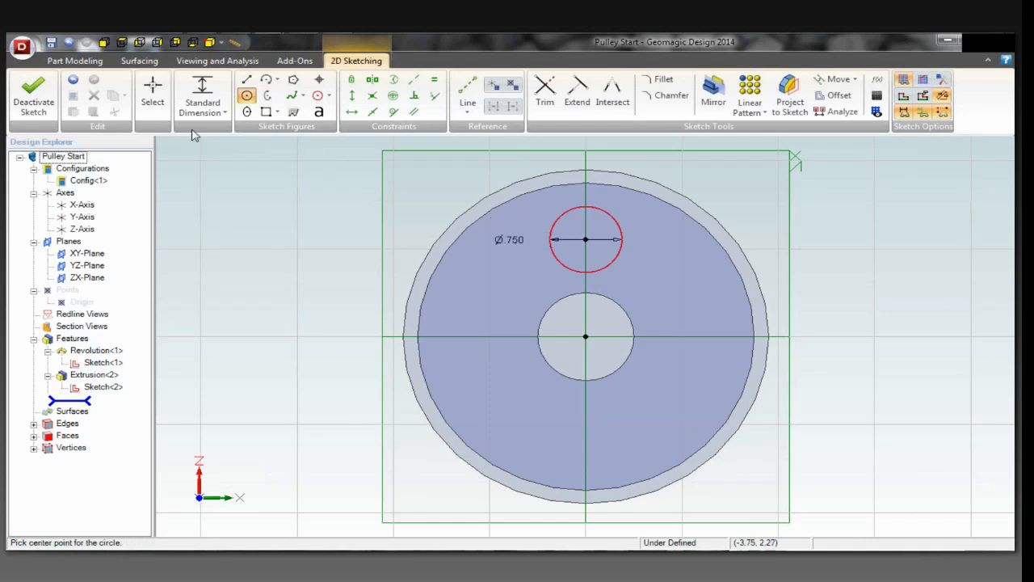
left_click(165, 104)
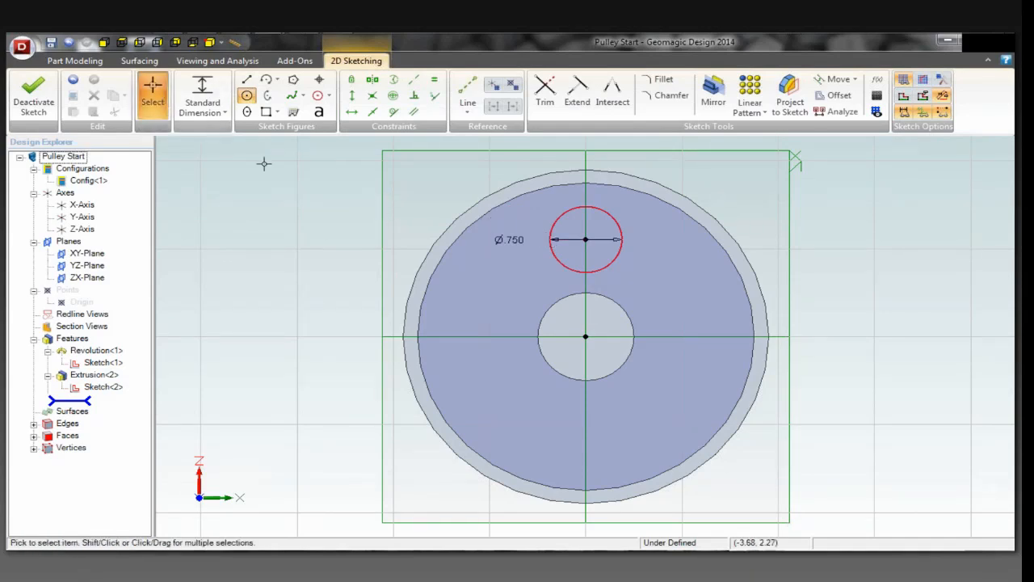
Step: Cut the .750" circle through the pulley with Extrude Cut, using the Through ALL type
right_click(287, 197)
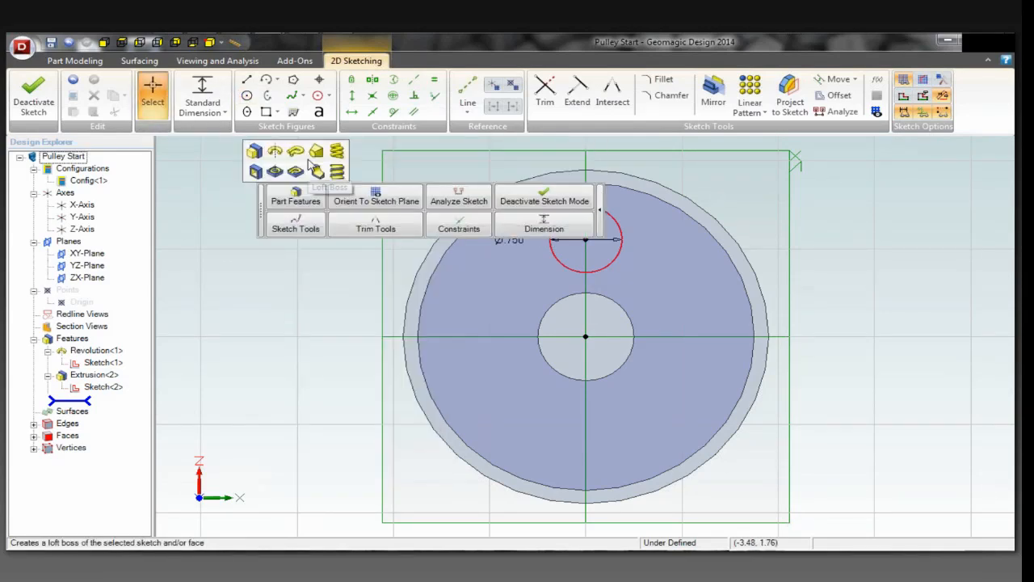
left_click(256, 172)
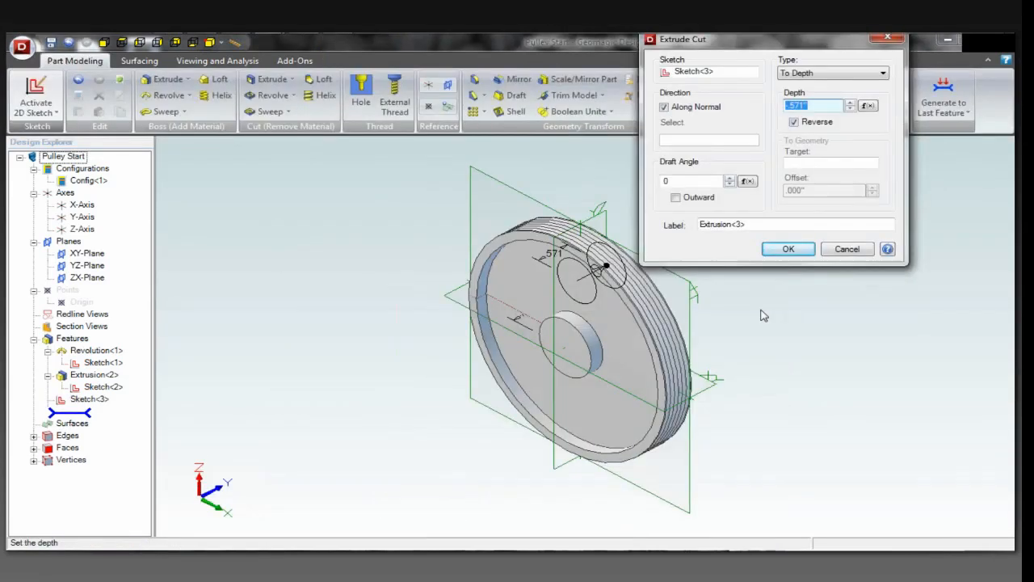
left_click(833, 74)
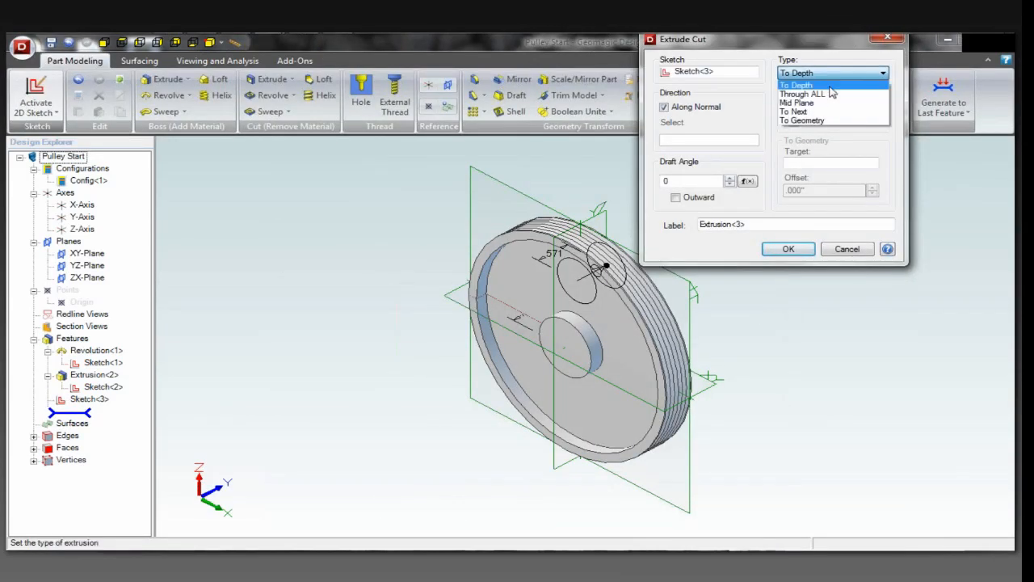
left_click(802, 93)
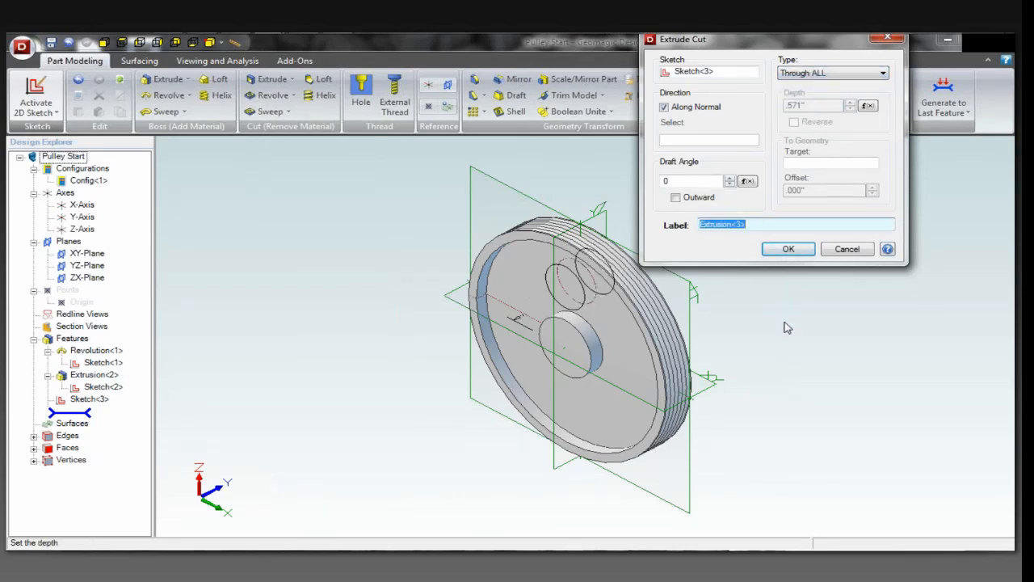
left_click(790, 250)
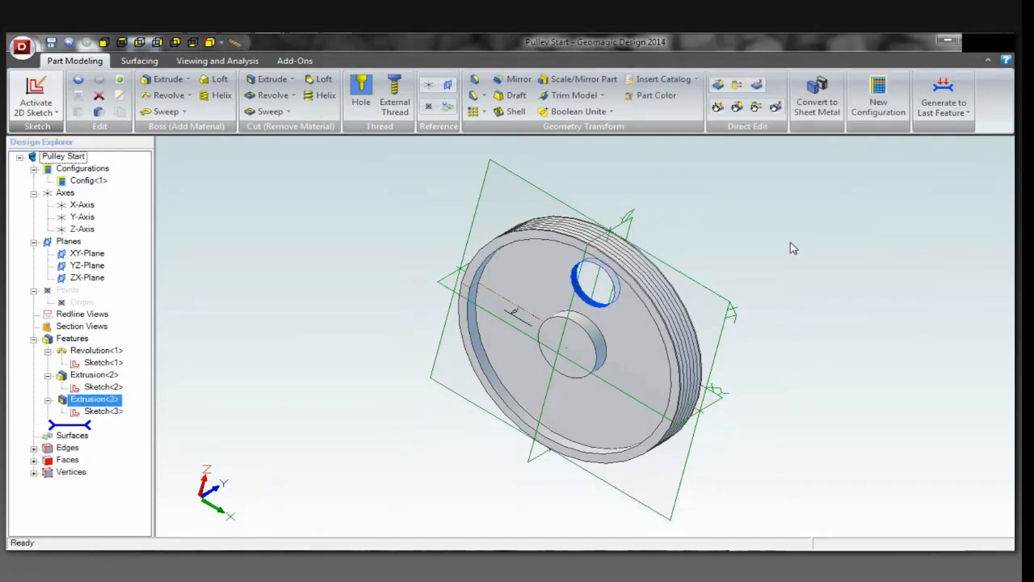
left_click(735, 226)
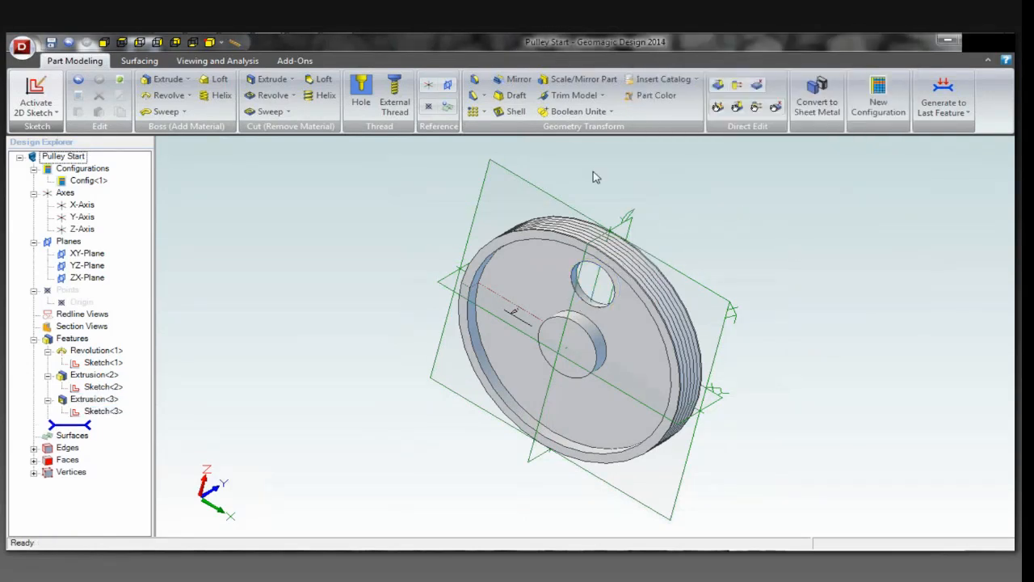
Step: Create a circular feature pattern of the .750" hole cut around the hub's cylindrical face, with 3 equally spaced instances
left_click(483, 117)
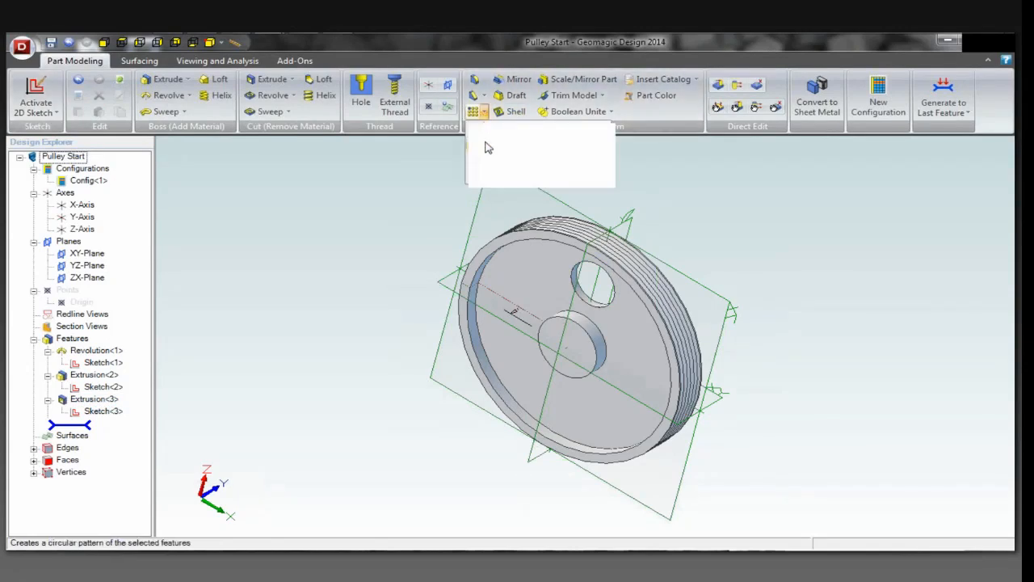
left_click(485, 146)
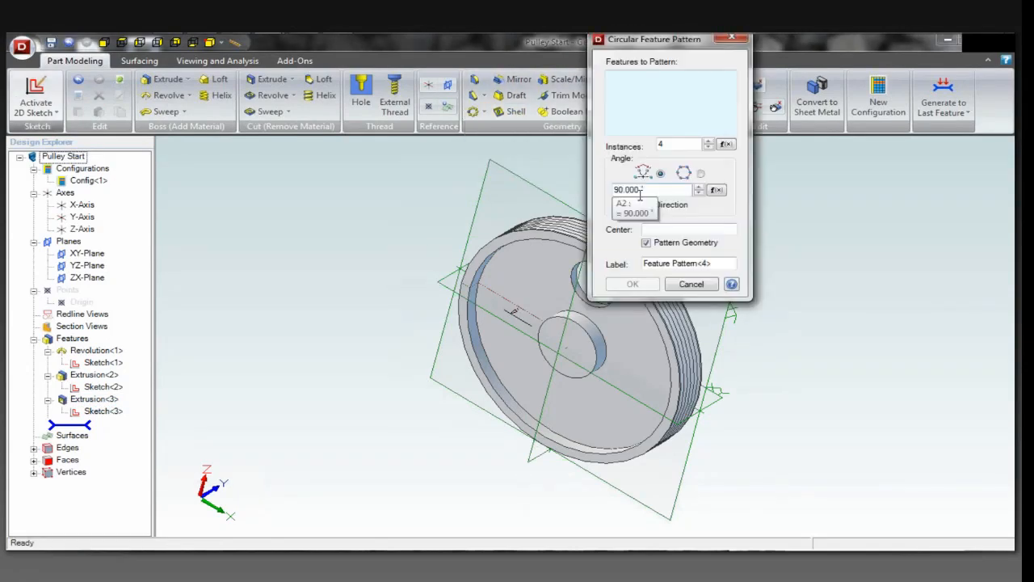
left_click(578, 279)
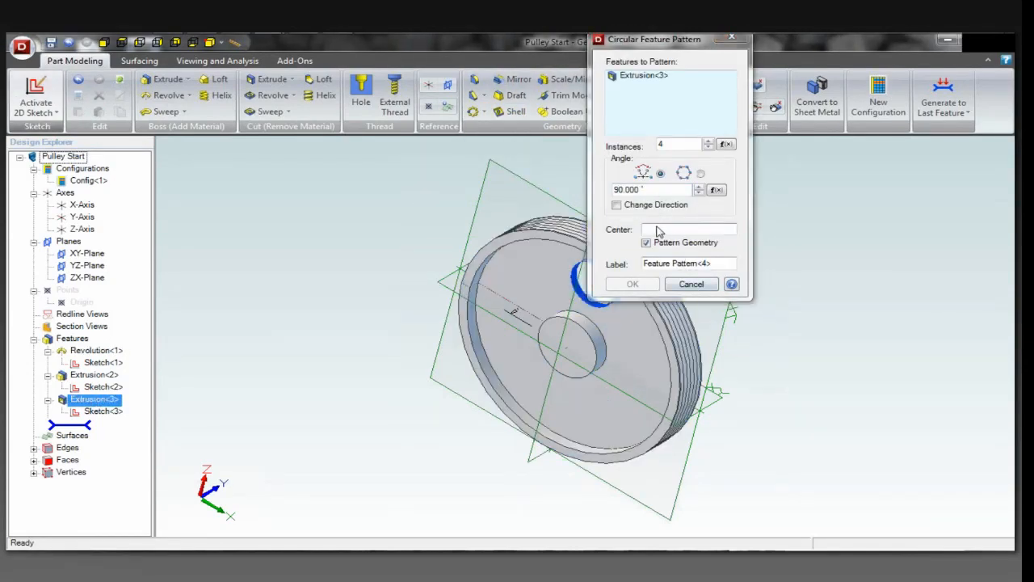
left_click(656, 232)
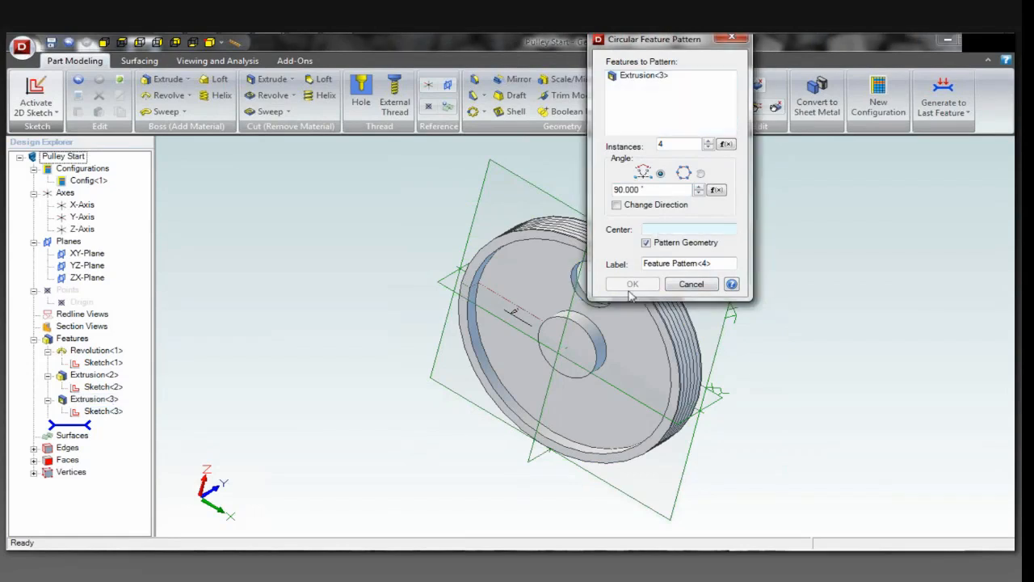
left_click(604, 356)
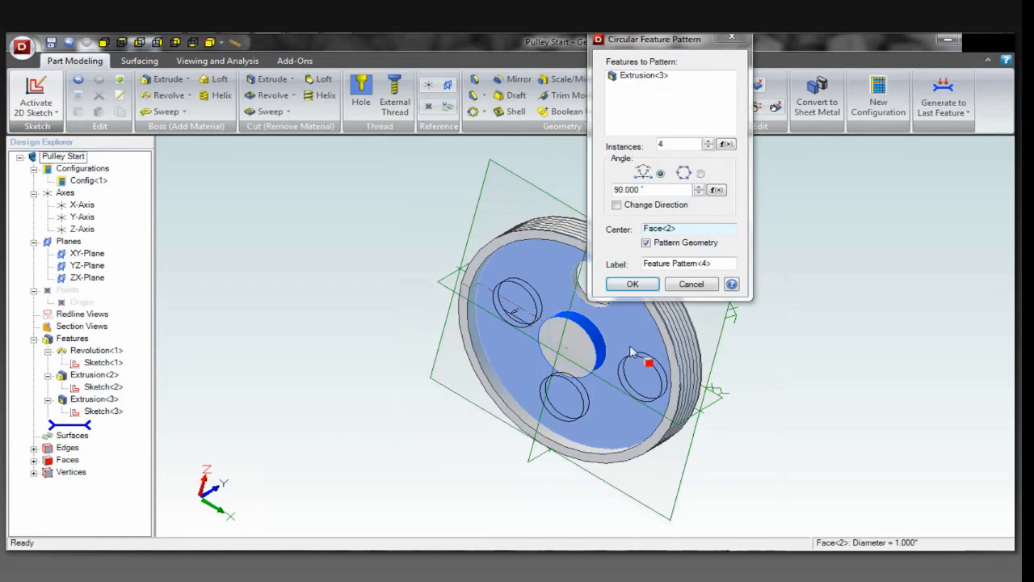
left_click(700, 174)
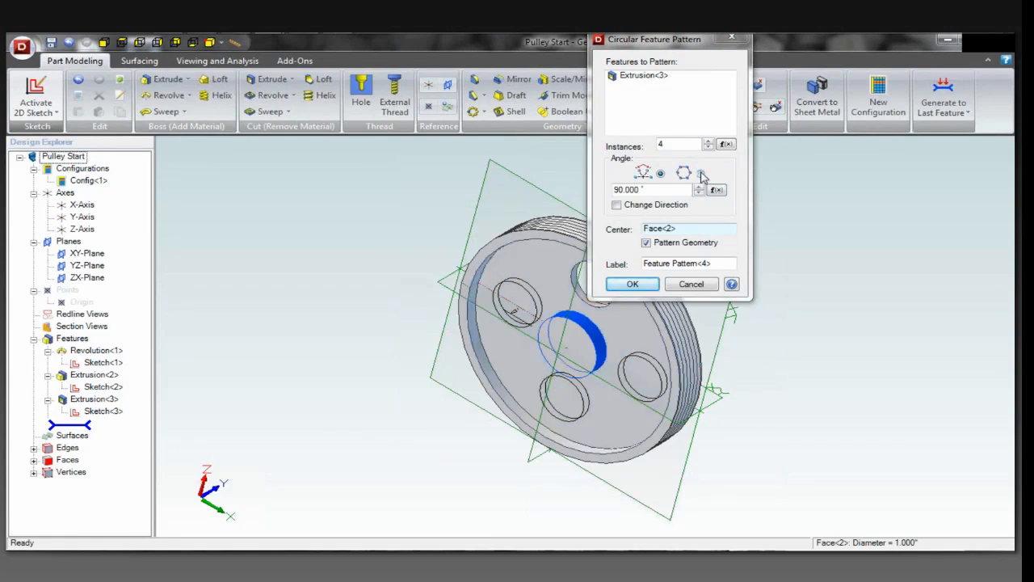
double_click(660, 143)
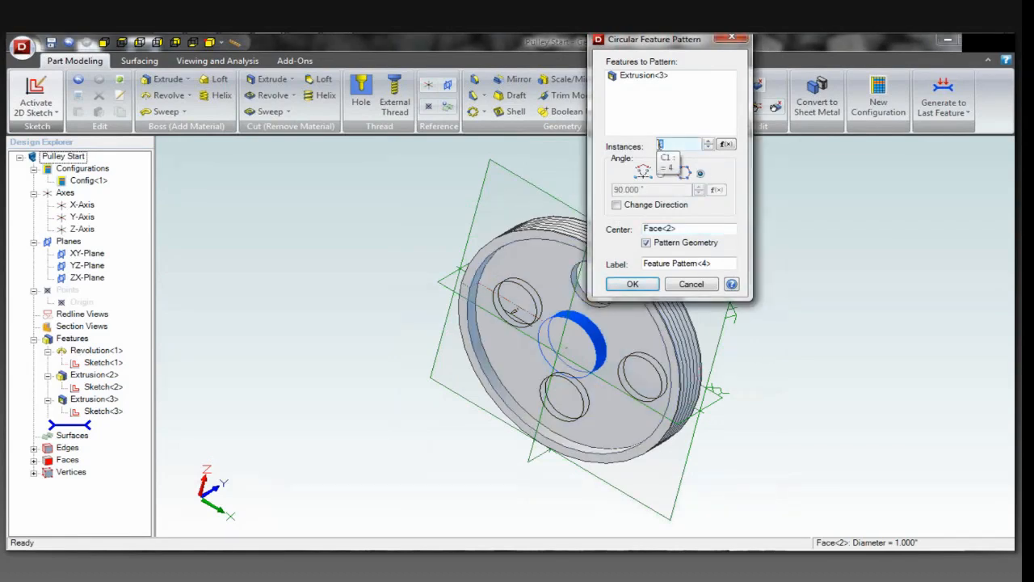
type("3")
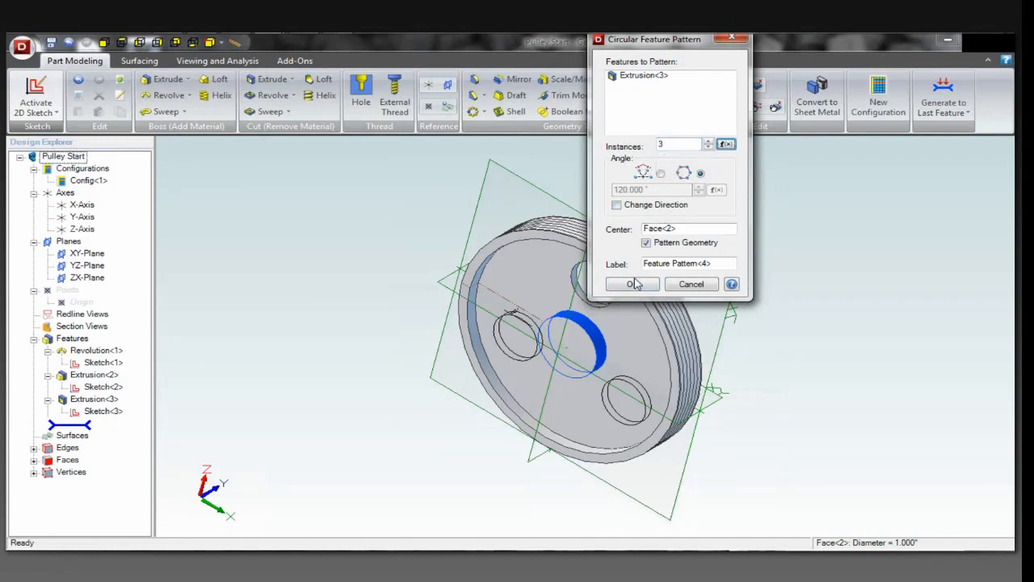
left_click(634, 285)
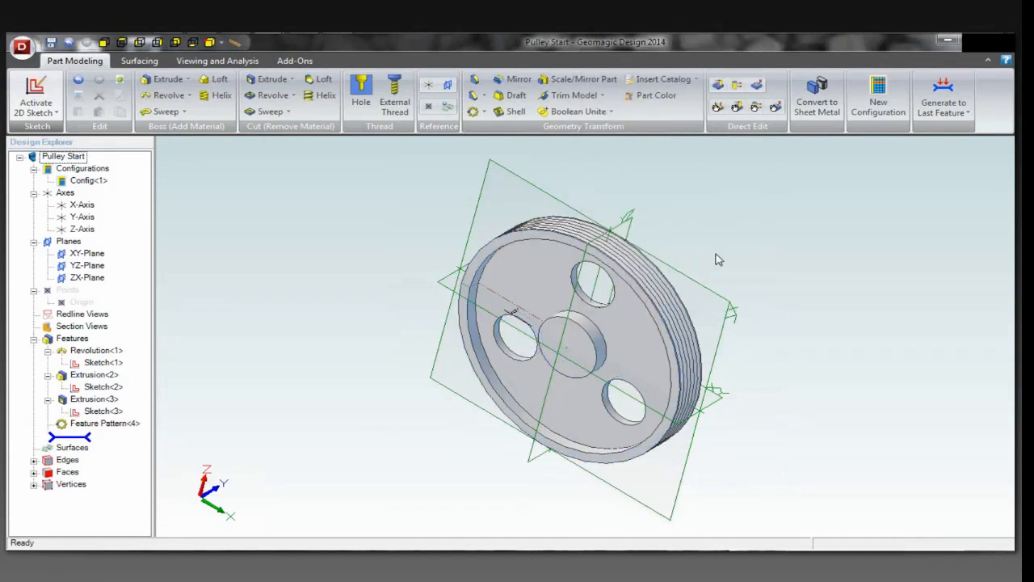
Step: Set up a counterbored hole with a counterbore depth of .250", counterbore diameter of .500" and hole diameter of .392"
middle_click_drag(720, 356, 730, 317)
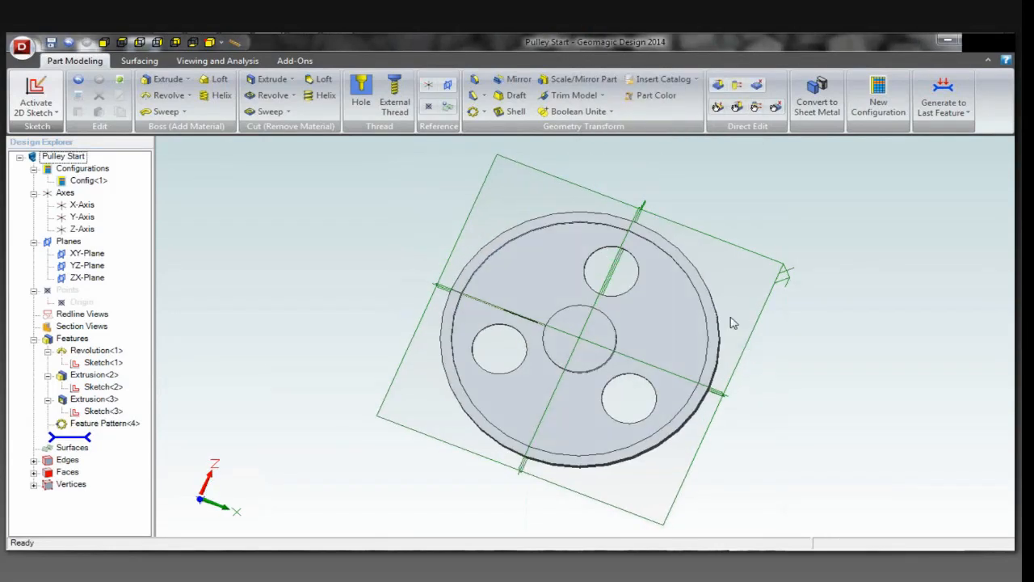
left_click(361, 97)
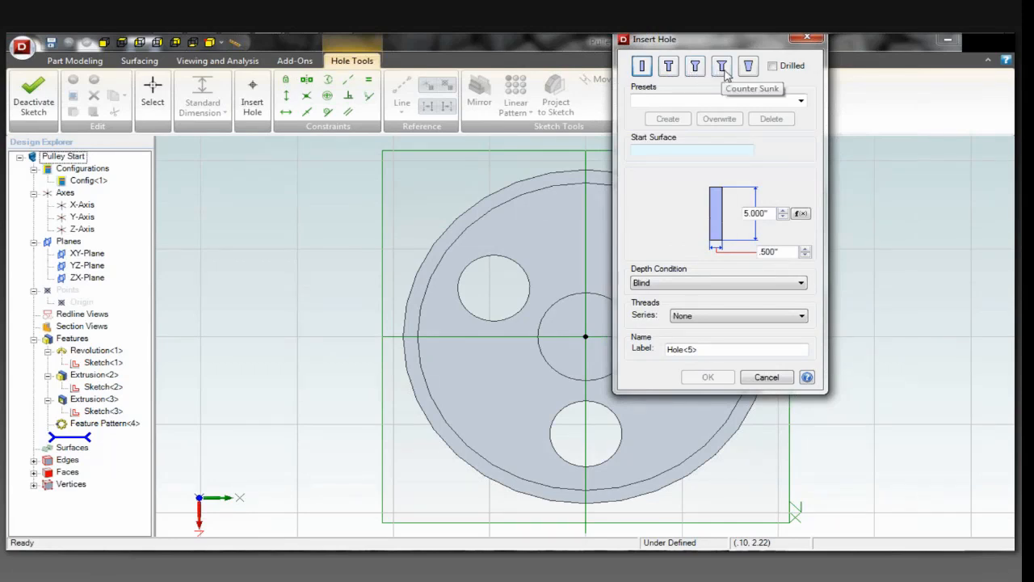
left_click(670, 68)
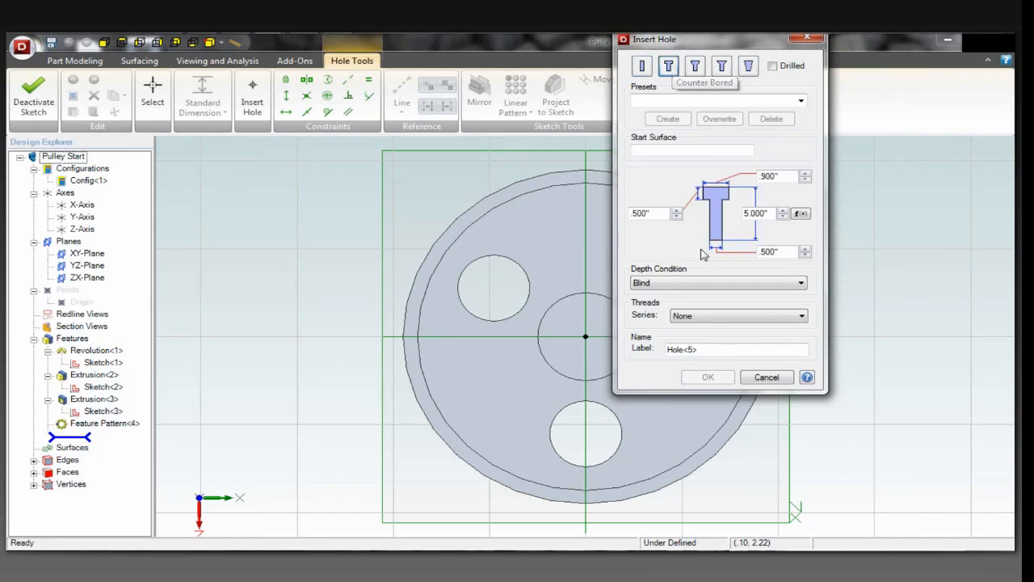
left_click(640, 214)
type("\\")
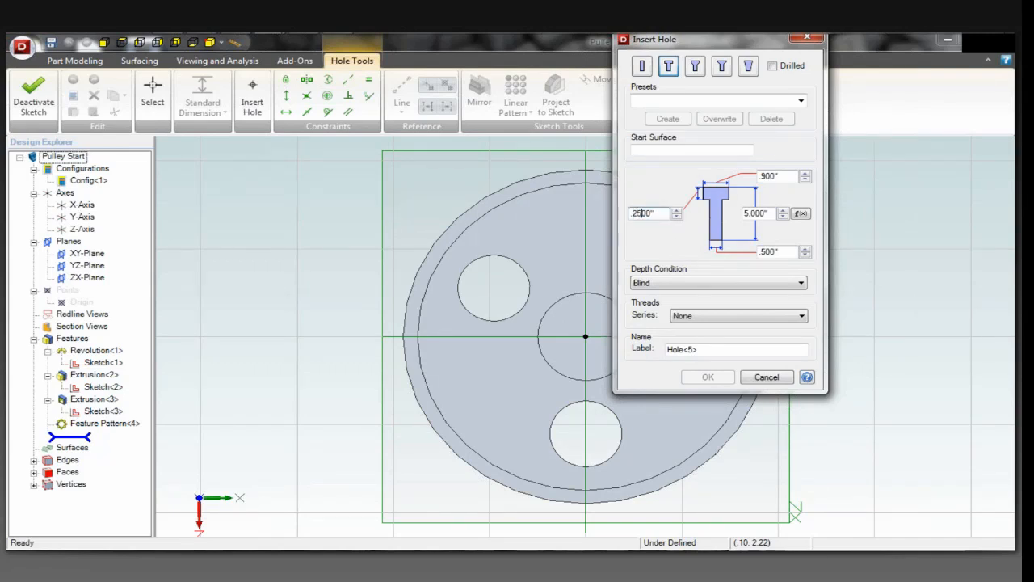
left_click(775, 176)
key("BackSpace")
type(".5")
key("Tab")
key("Tab")
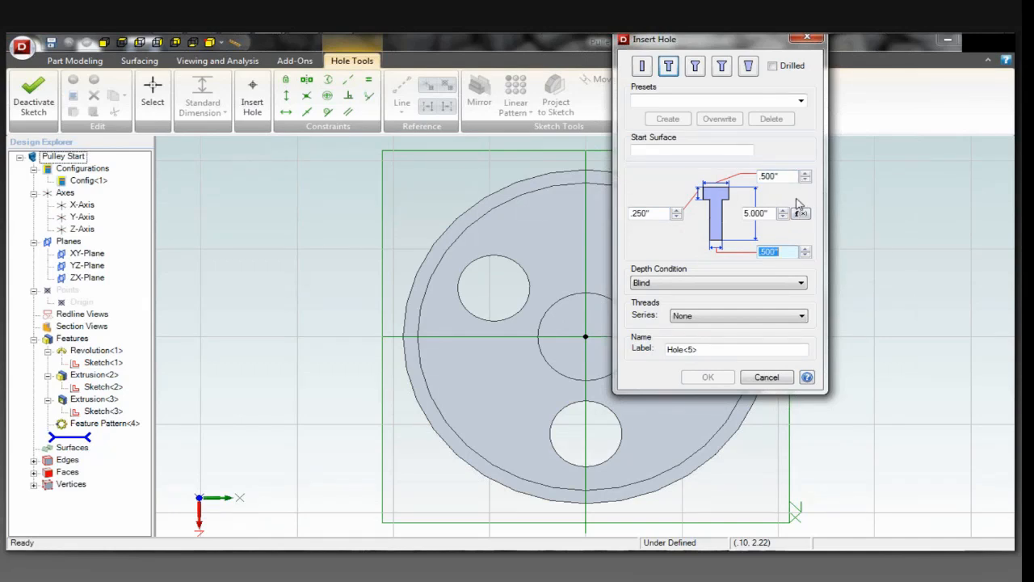
key("BackSpace")
key("Tab")
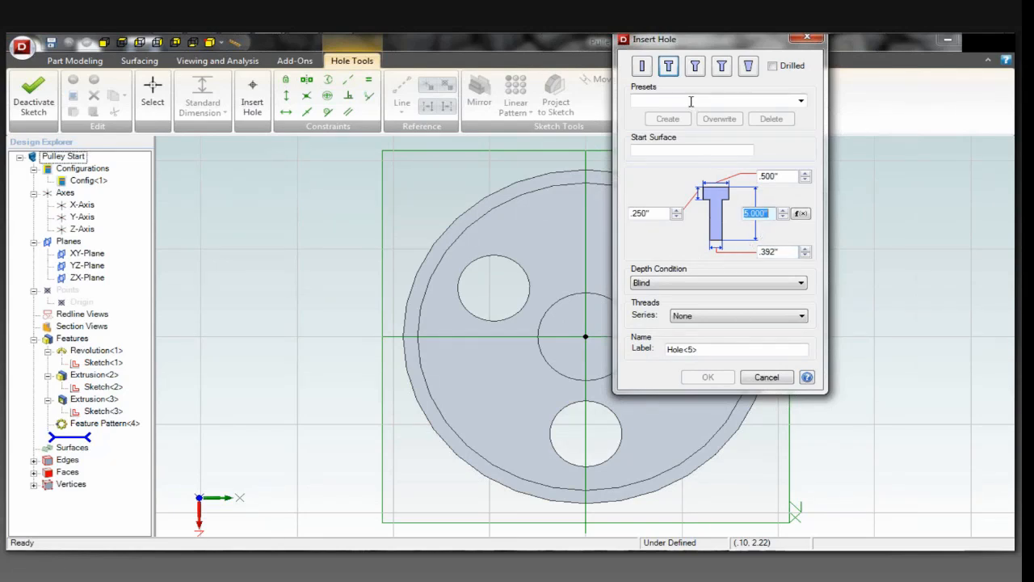
Step: Use the hub's end face as the start surface and create the counterbored hole at the origin
left_click(687, 150)
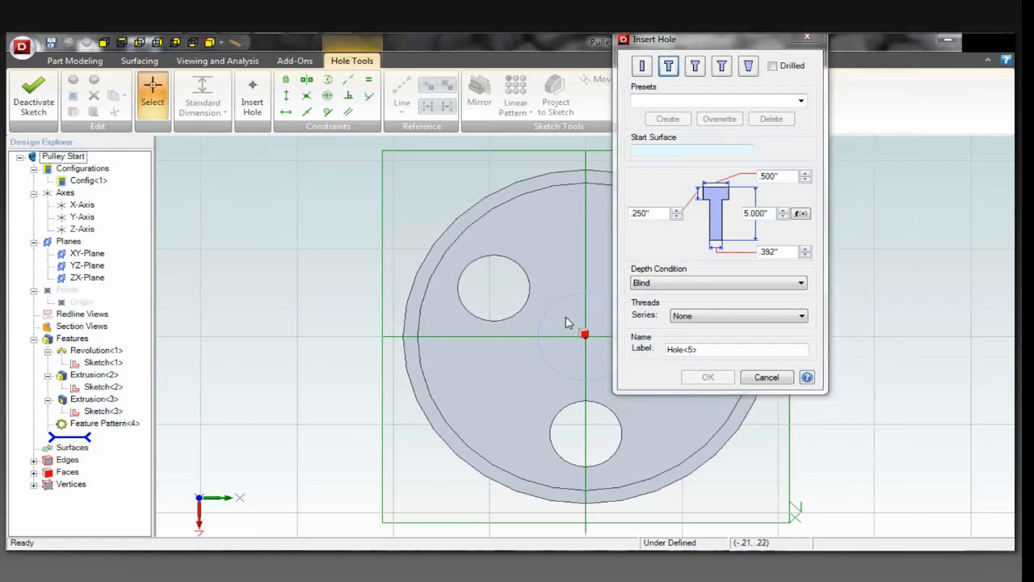
left_click(567, 323)
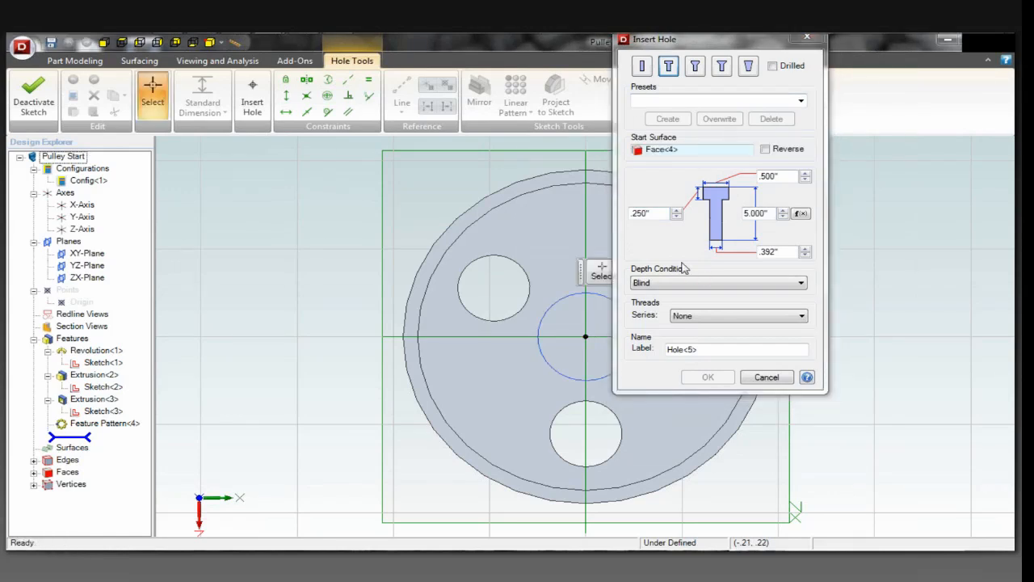
left_click(586, 337)
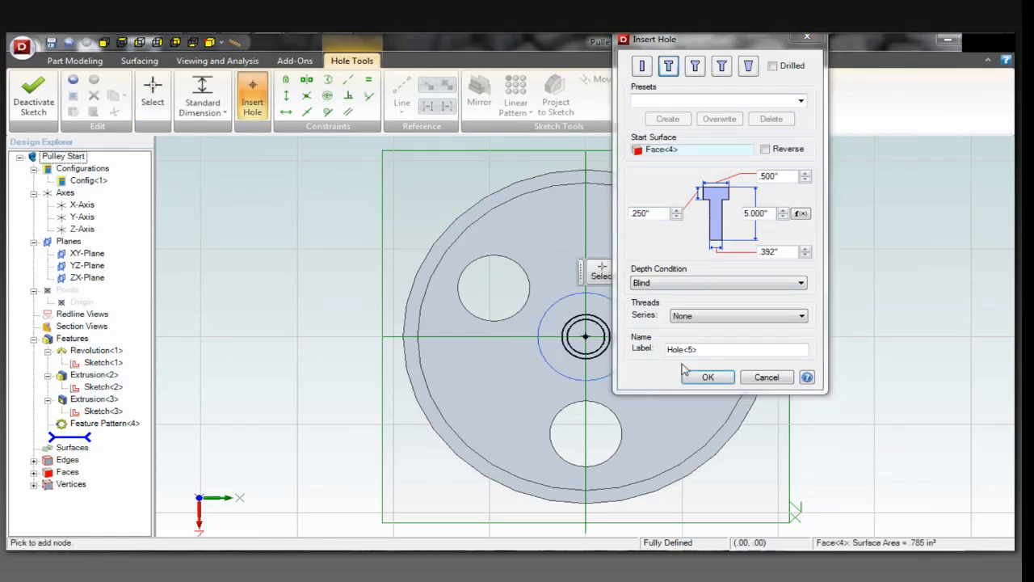
middle_click_drag(580, 427, 598, 379)
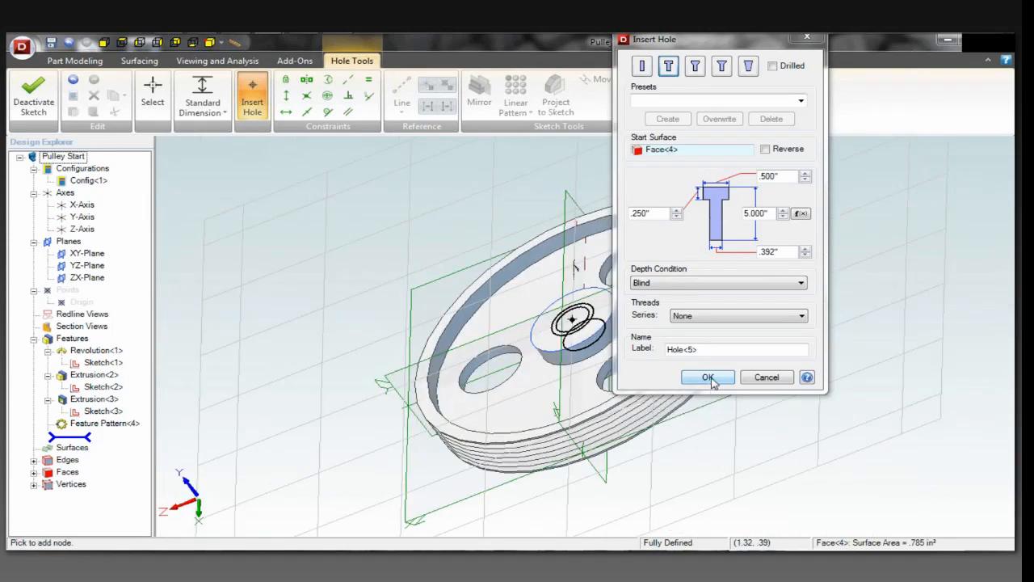
left_click(708, 377)
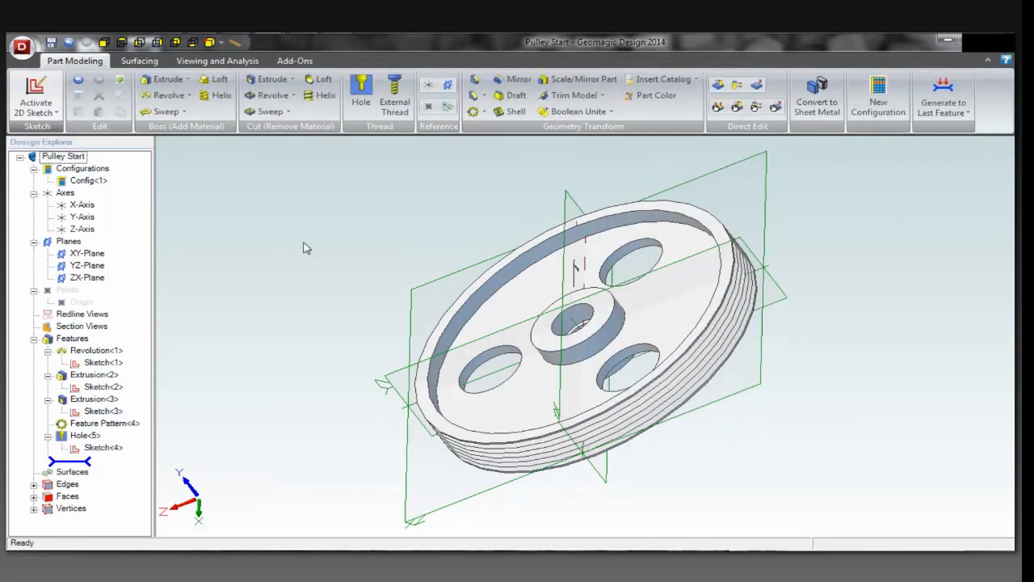
Step: Set up a constant-radius .125" fillet on the inner corner where rim meets web and on the hub's base and outer edges
middle_click_drag(408, 301, 441, 316)
left_click(476, 84)
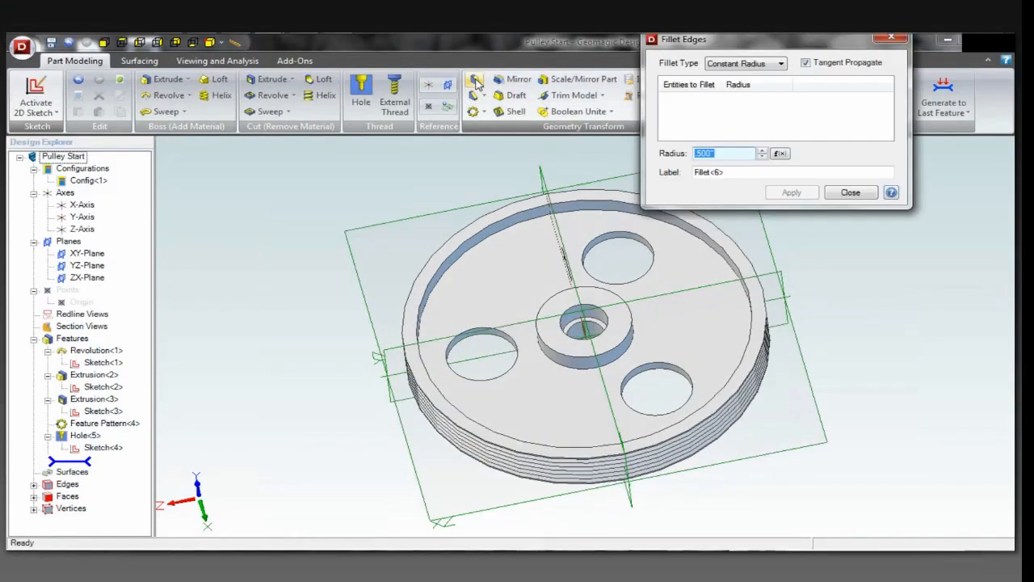
type(".125")
key("Tab")
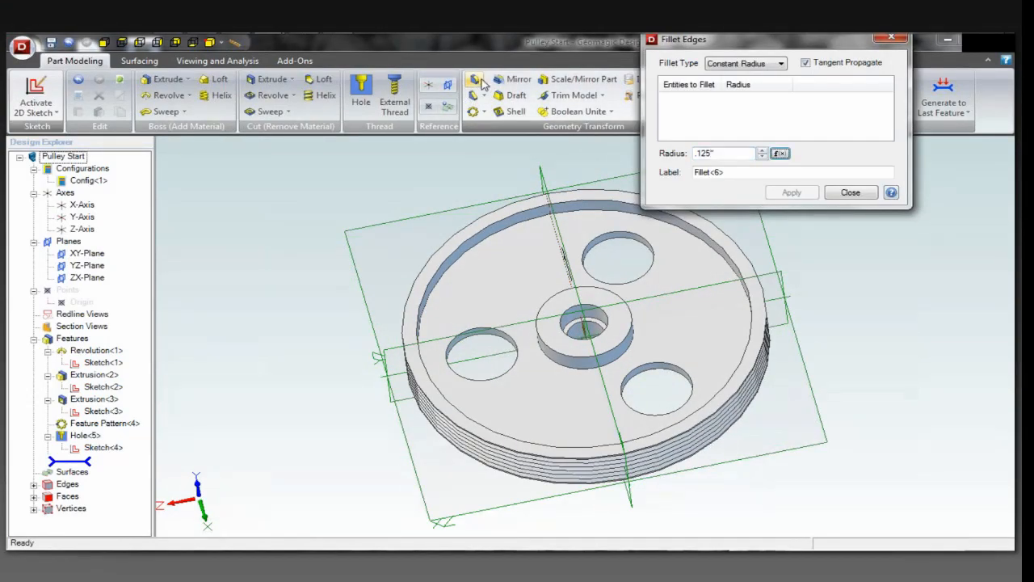
left_click(525, 233)
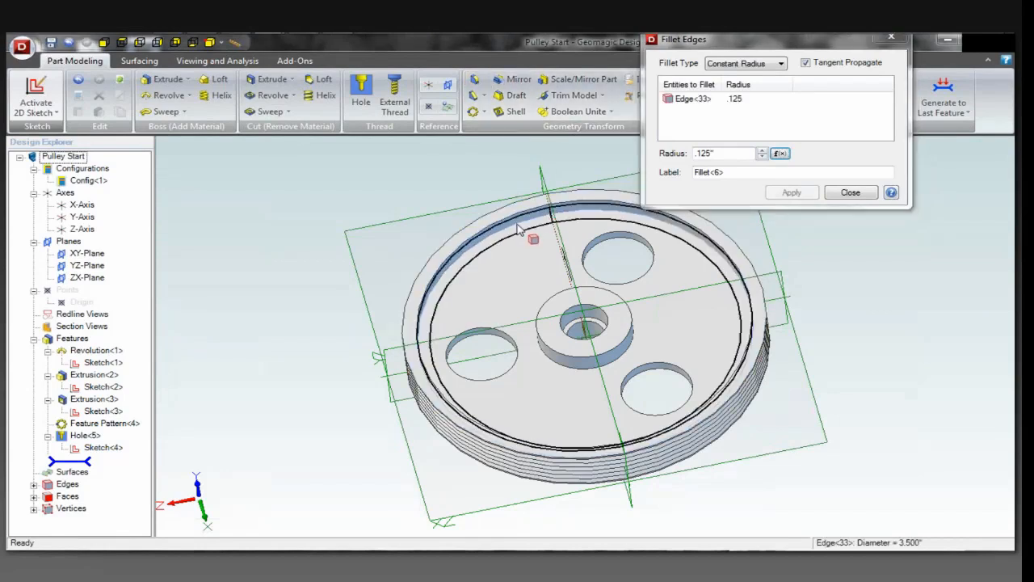
left_click(561, 361)
left_click(565, 358)
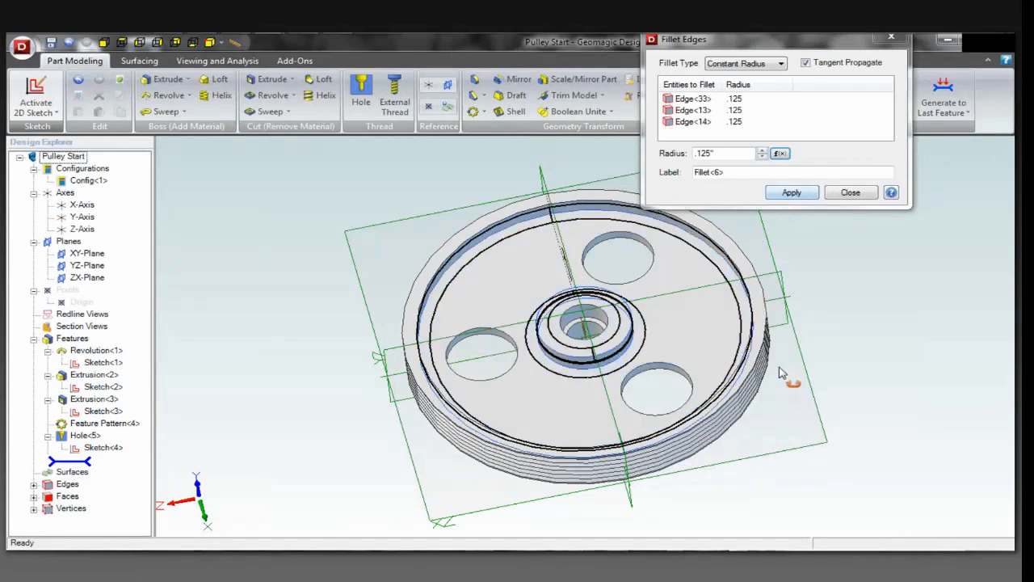
Step: Add the hub's base edge and the inner rim corner on the pulley's opposite side to the fillet and apply it
middle_click_drag(779, 368, 602, 359)
left_click(601, 359)
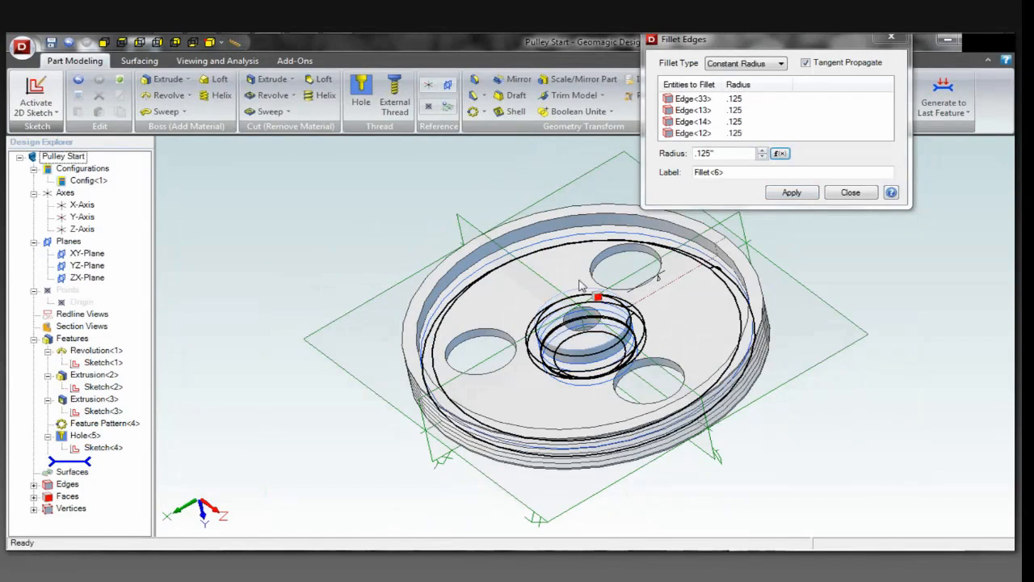
left_click(557, 228)
left_click(791, 194)
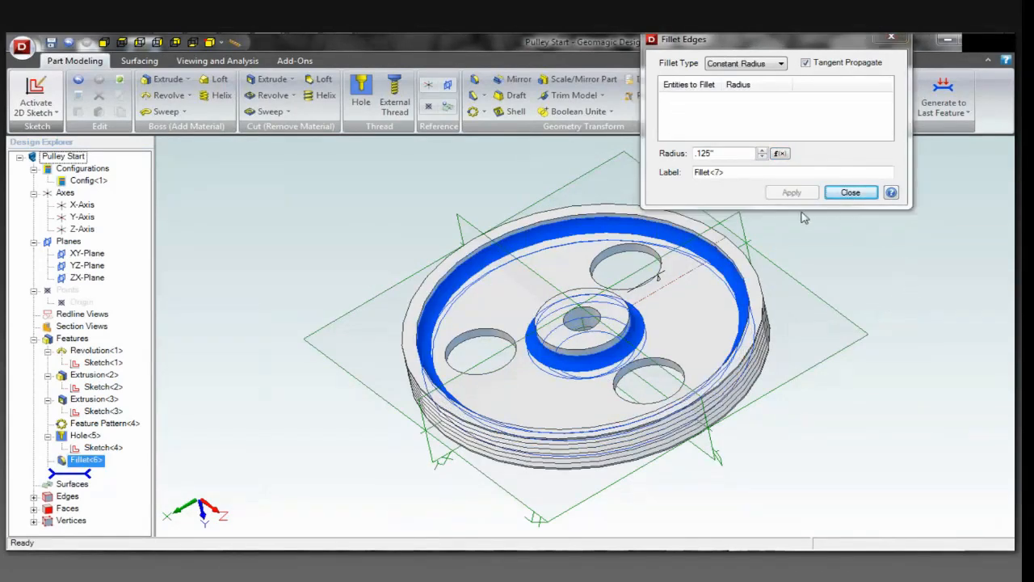
left_click(849, 193)
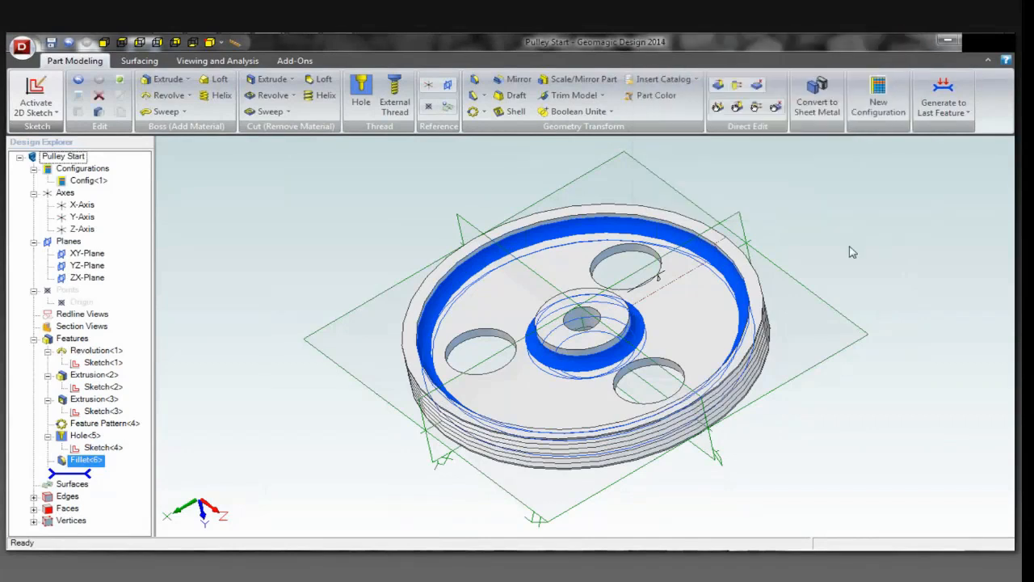
Step: Chamfer the hub's 1.000" diameter outer edge with an equal distance of .050"
left_click(475, 96)
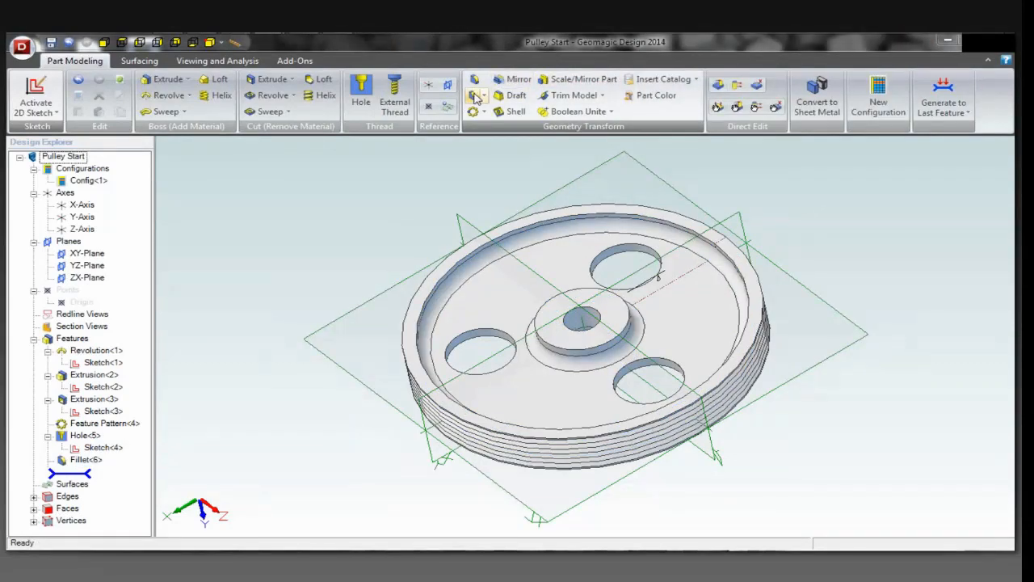
left_click(615, 355)
double_click(762, 119)
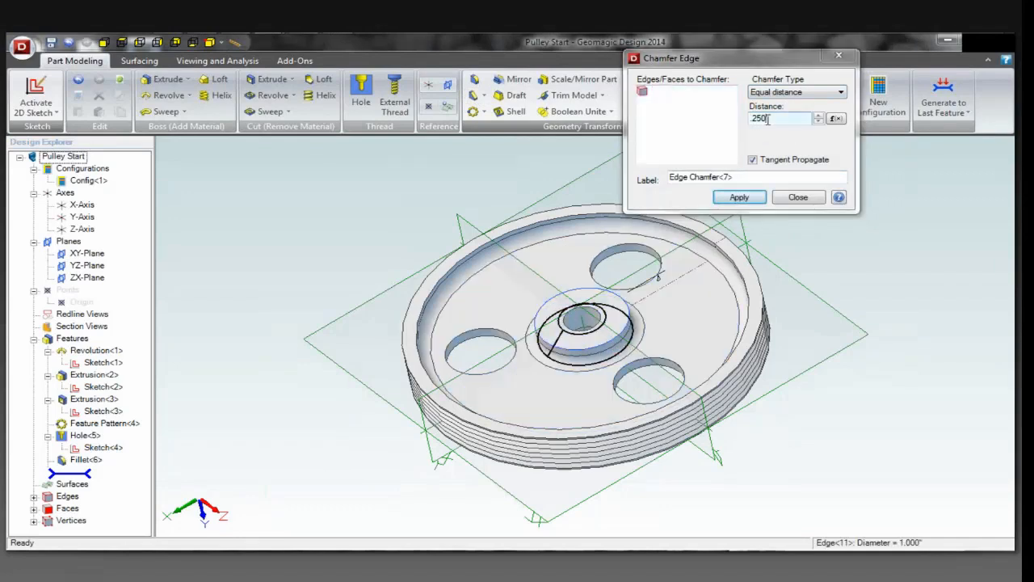
type(".")
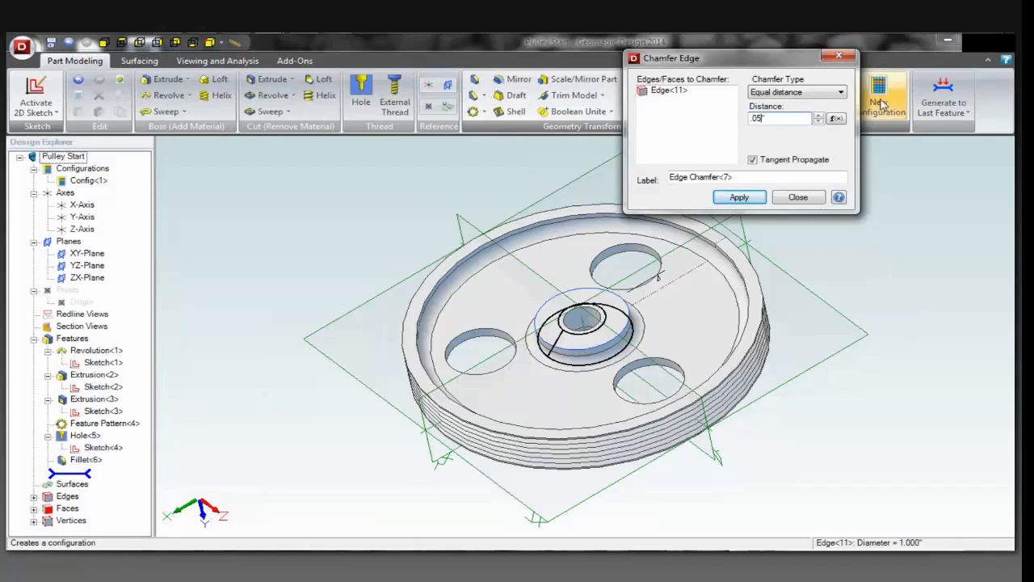
type("05")
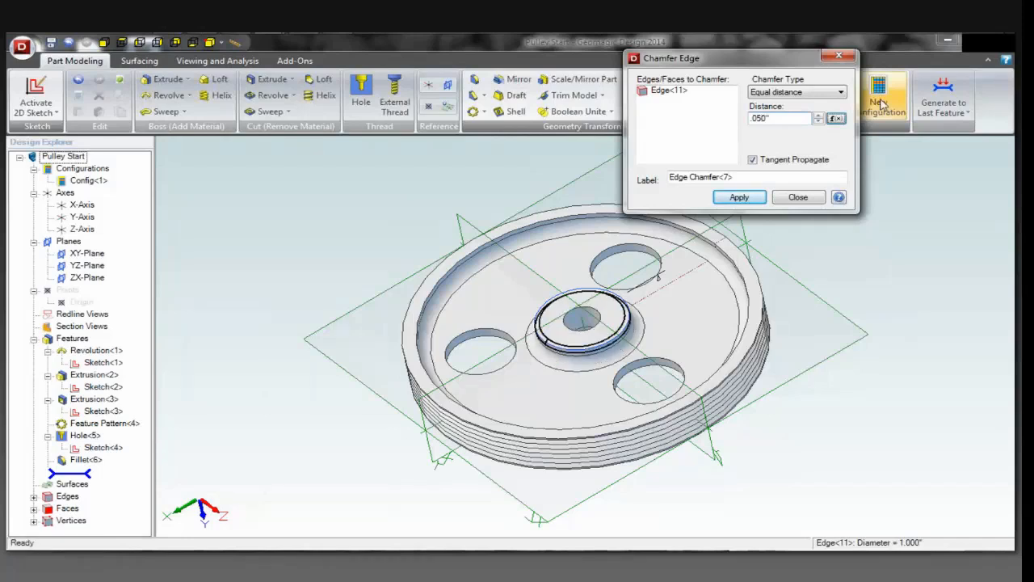
left_click(739, 198)
left_click(796, 198)
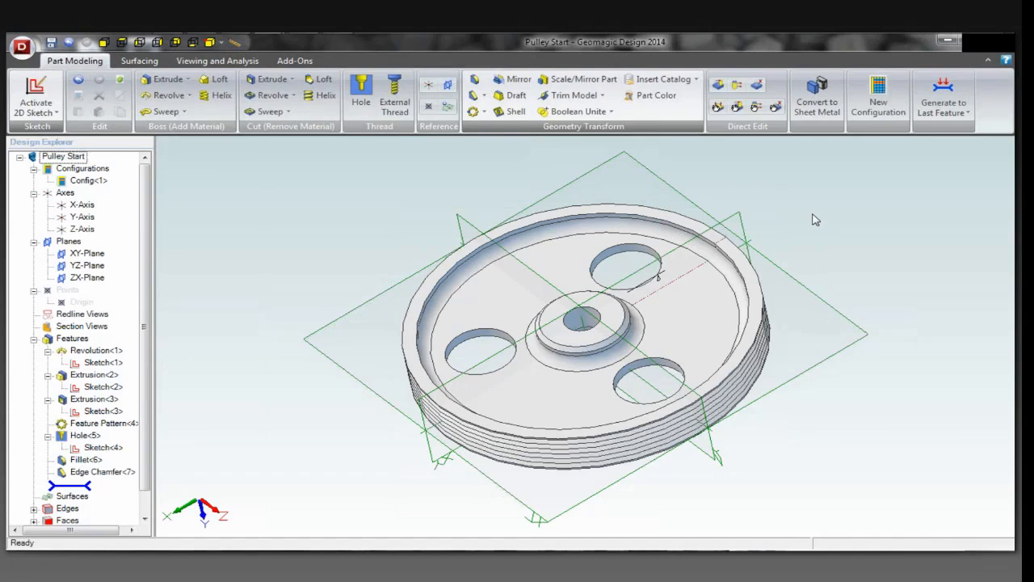
Step: Save the finished pulley part and open the Home Window
mouse_move(850, 281)
middle_mouse_down()
mouse_move(864, 270)
mouse_move(860, 280)
middle_mouse_up()
left_click(51, 43)
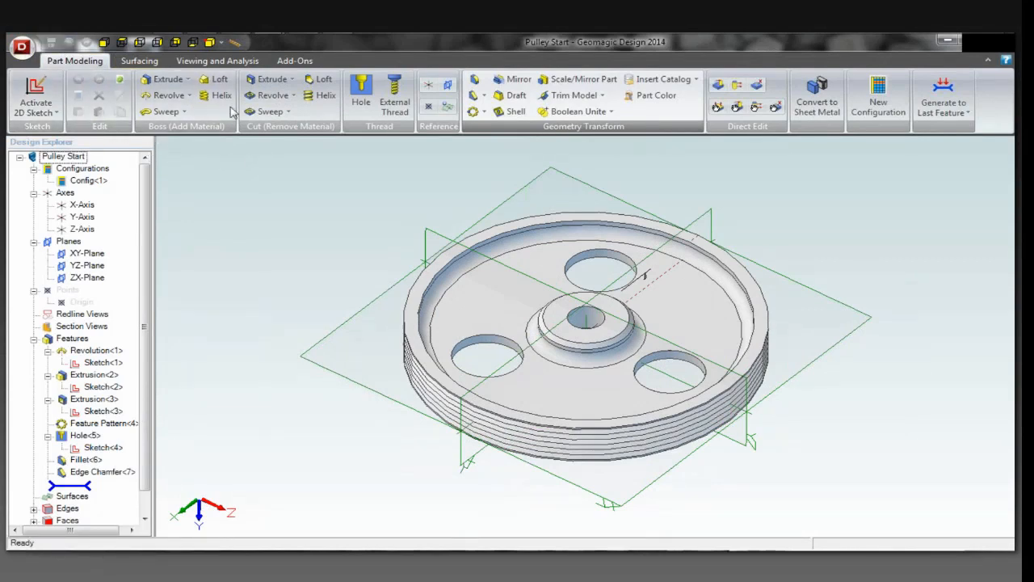
left_click(217, 61)
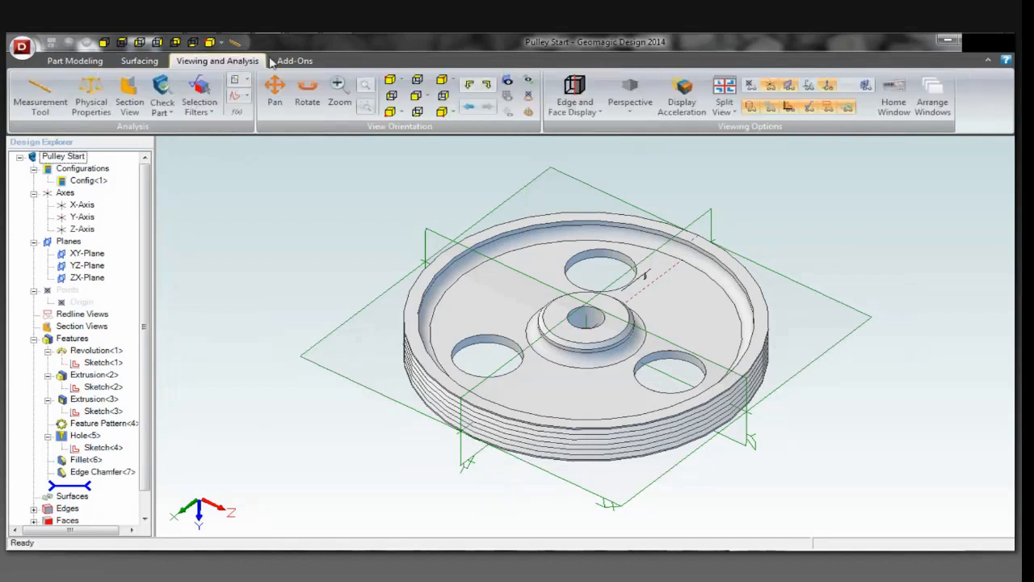
left_click(895, 103)
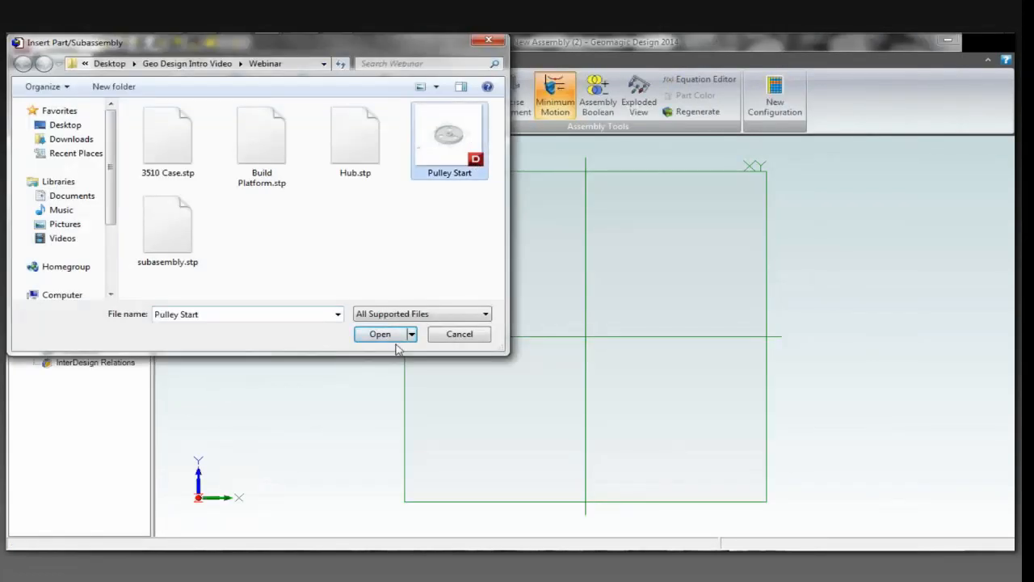
Step: Insert one copy of the Pulley Start part at the assembly origin and finish inserting
left_click(389, 335)
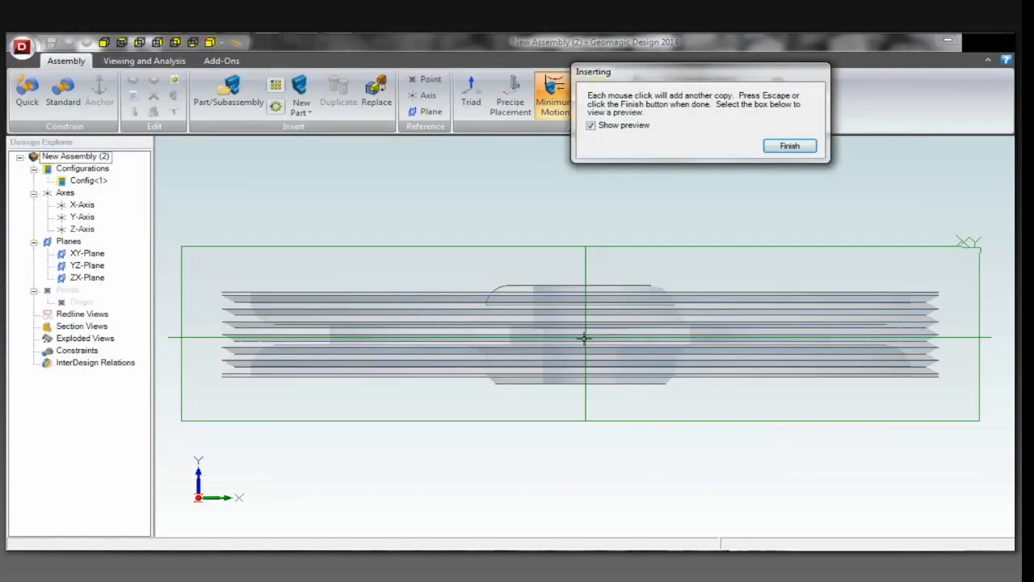
left_click(586, 337)
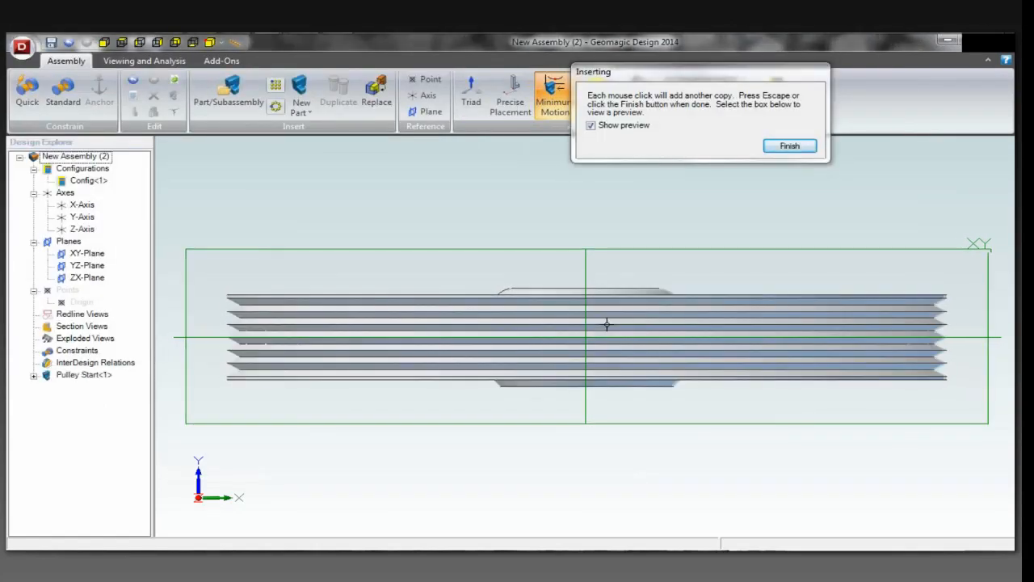
left_click(789, 145)
middle_click_drag(719, 236, 731, 149)
scroll(551, 243, "down", 9)
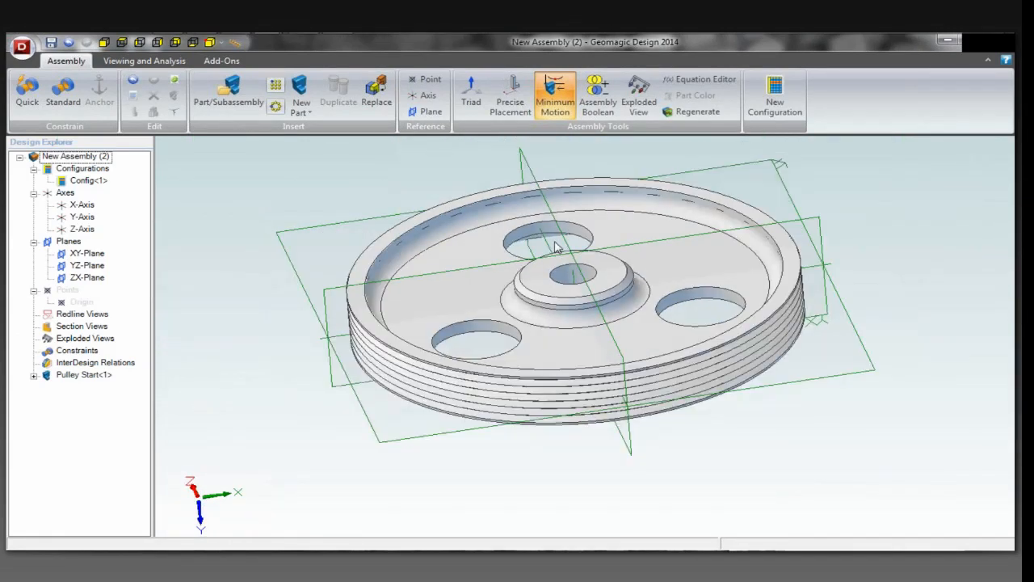
scroll(621, 267, "up", 1)
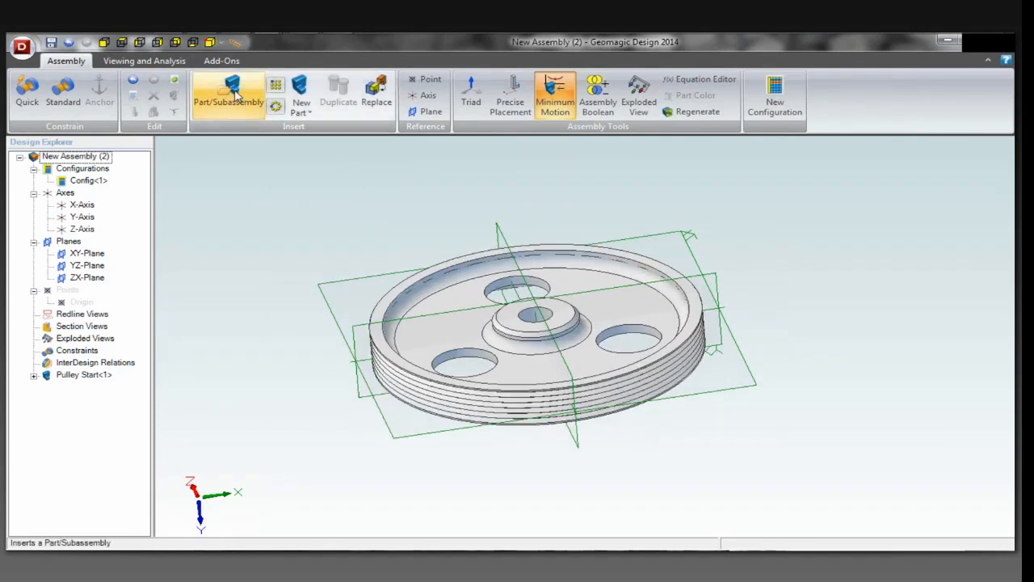
Step: Insert Hub.stp into the assembly, importing it with the Heal and Make Tolerant options enabled
left_click(235, 95)
left_click(358, 155)
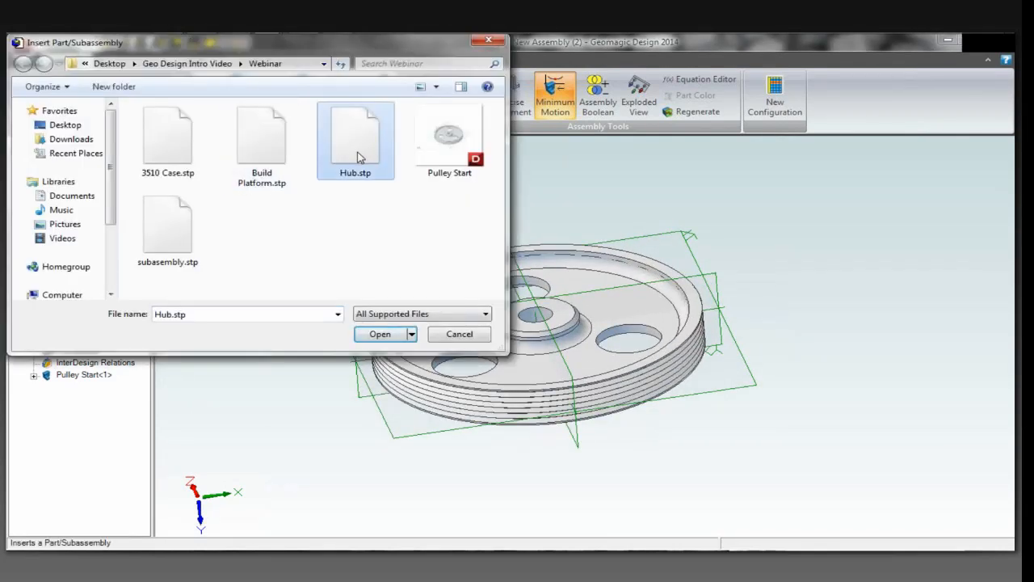
left_click(375, 334)
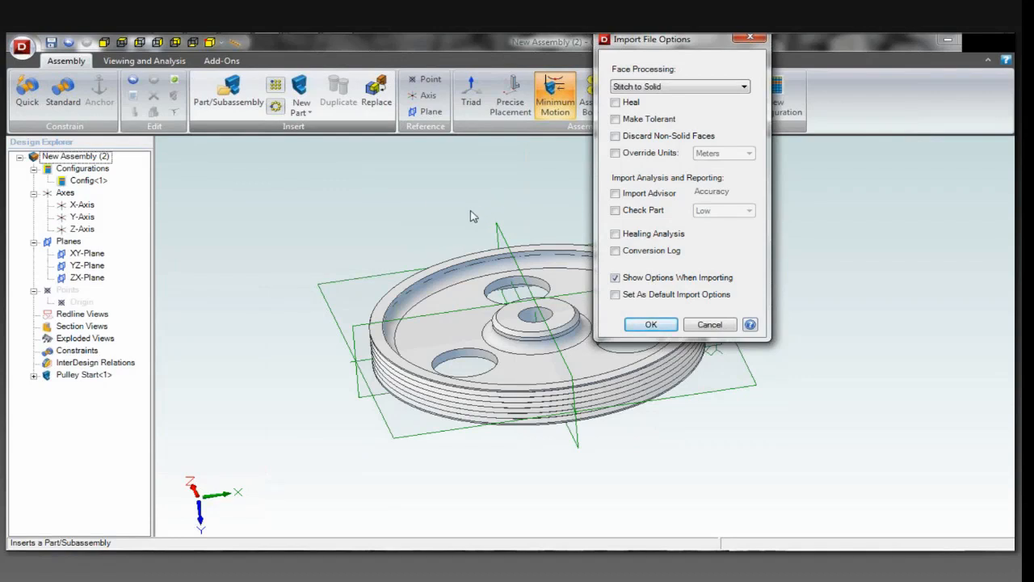
left_click(615, 103)
left_click(615, 119)
left_click(658, 324)
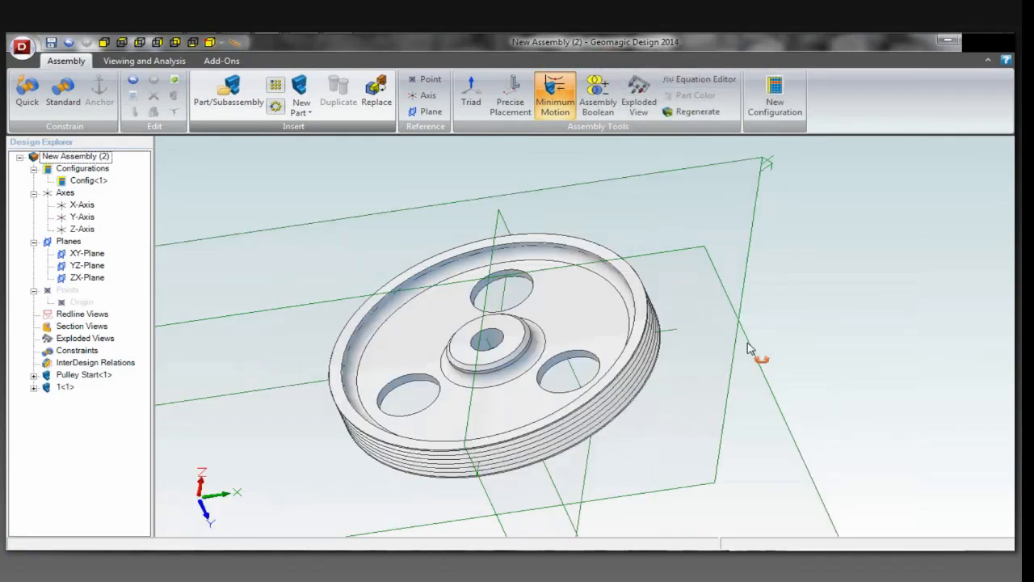
Step: Align the imported hub's cylindrical body with the outer cylindrical face of the pulley's central boss, using a quick constraint
middle_click_drag(748, 343, 741, 344)
scroll(738, 344, "down", 5)
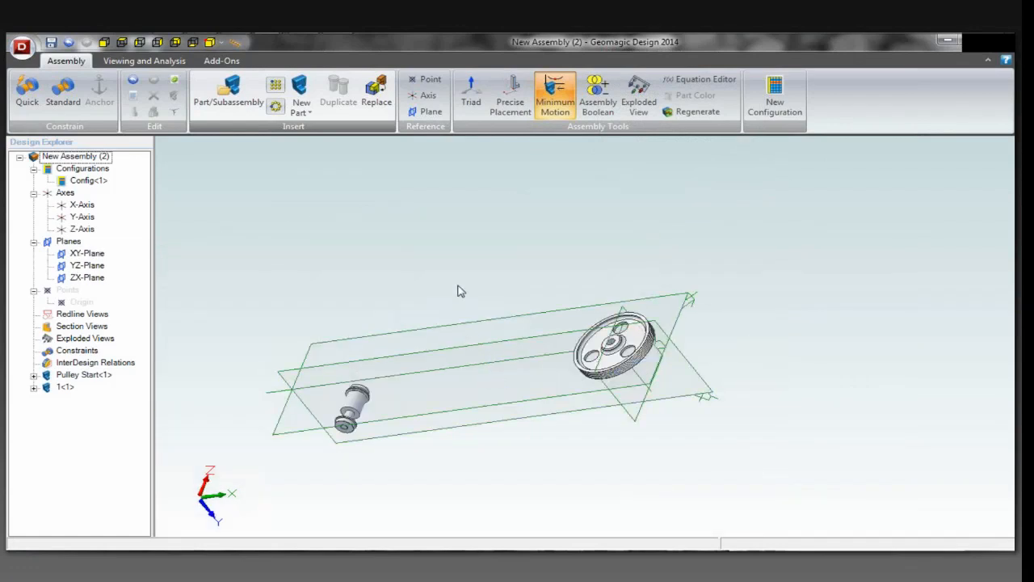
middle_click_drag(458, 285, 473, 282)
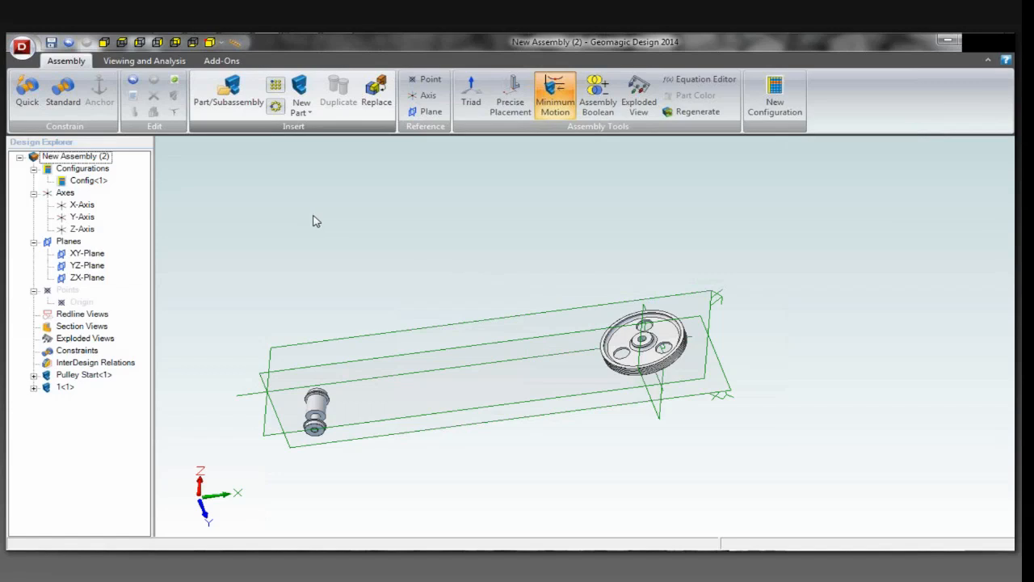
left_click(32, 95)
left_click(28, 93)
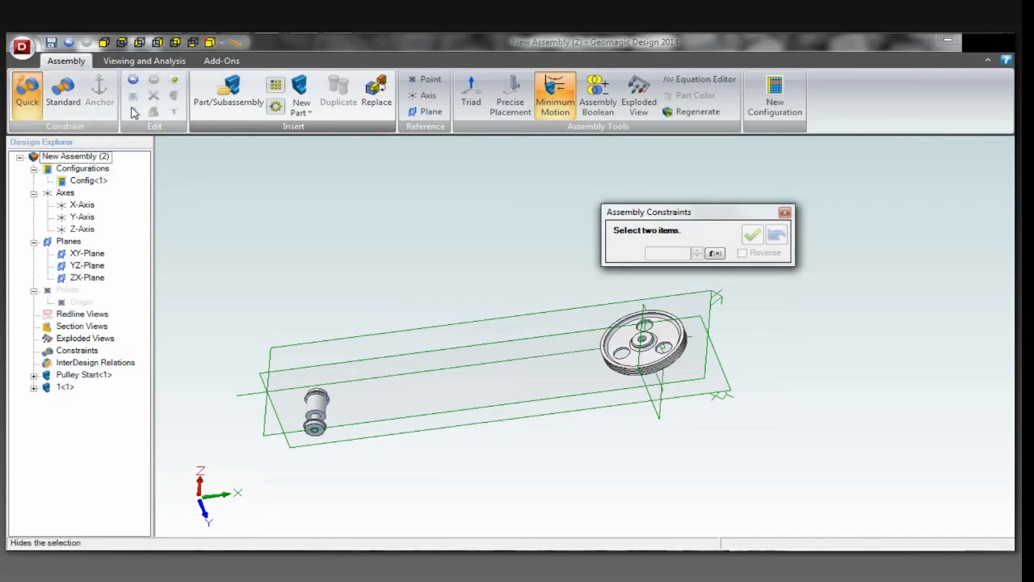
left_click(319, 410)
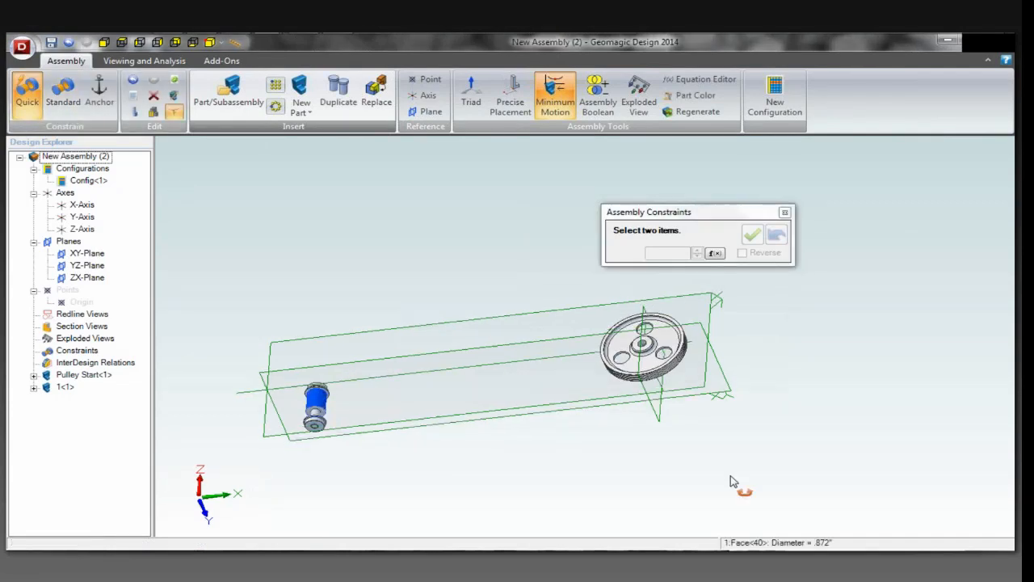
middle_click_drag(732, 477, 741, 463)
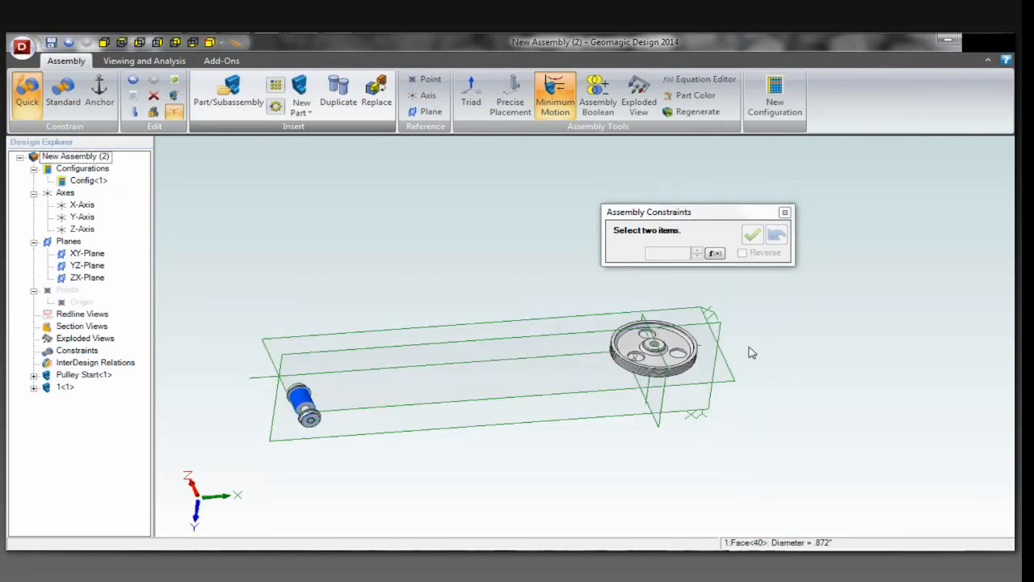
scroll(752, 352, "up", 1)
scroll(751, 352, "up", 8)
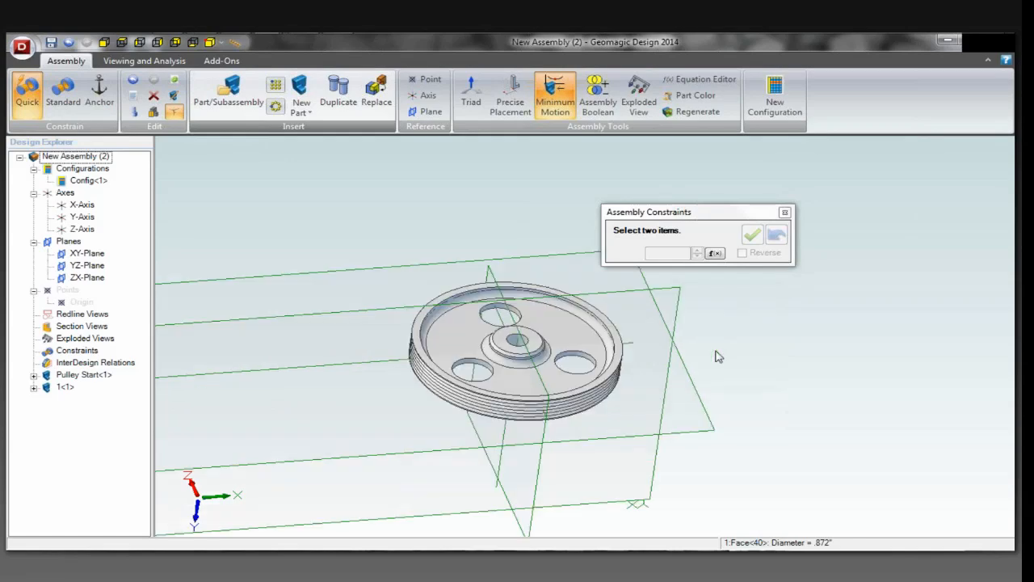
middle_click_drag(512, 469, 393, 517)
scroll(397, 509, "up", 6)
left_click(432, 479)
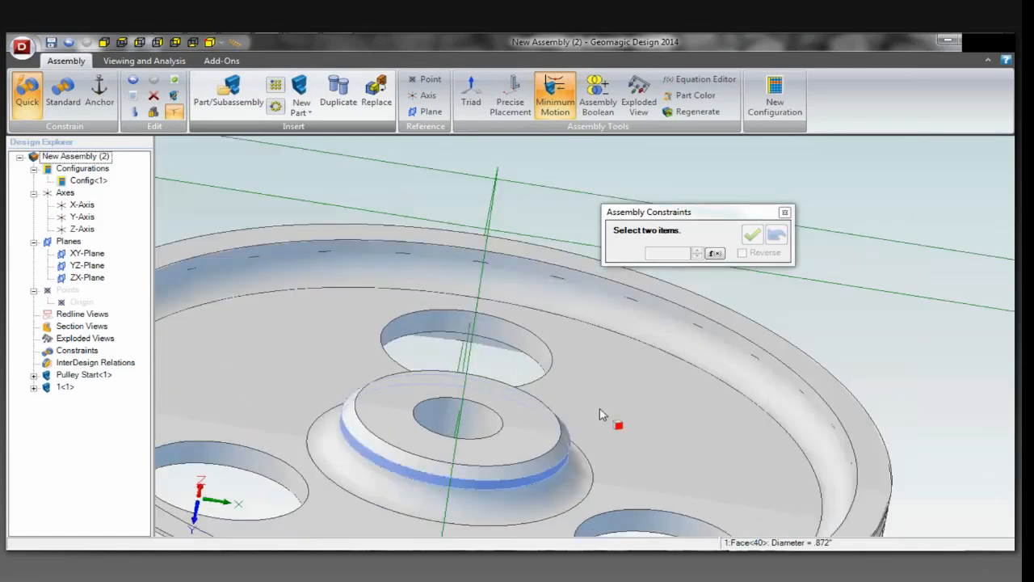
left_click(612, 365)
scroll(616, 366, "down", 8)
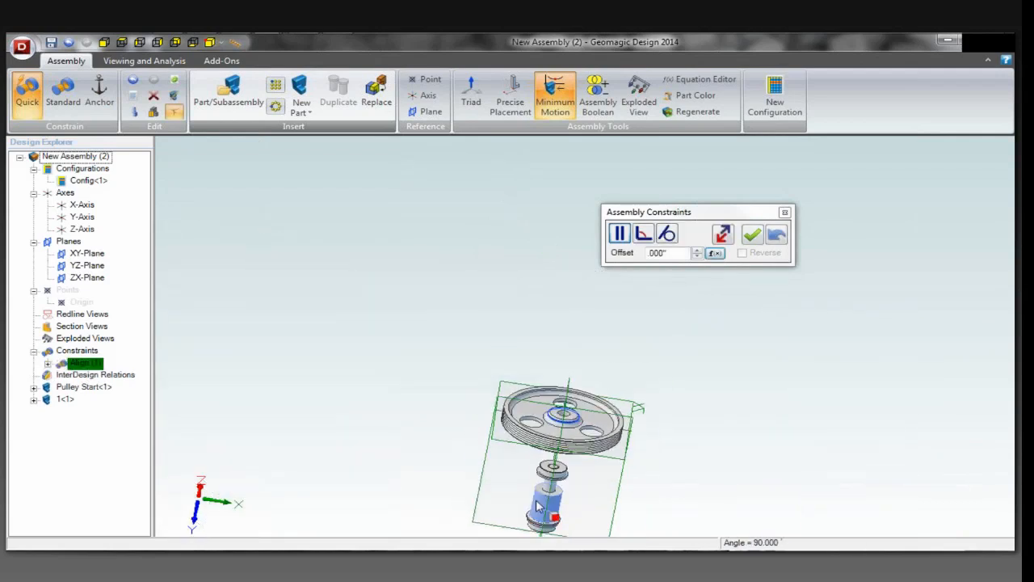
scroll(549, 273, "down", 2)
scroll(586, 450, "up", 5)
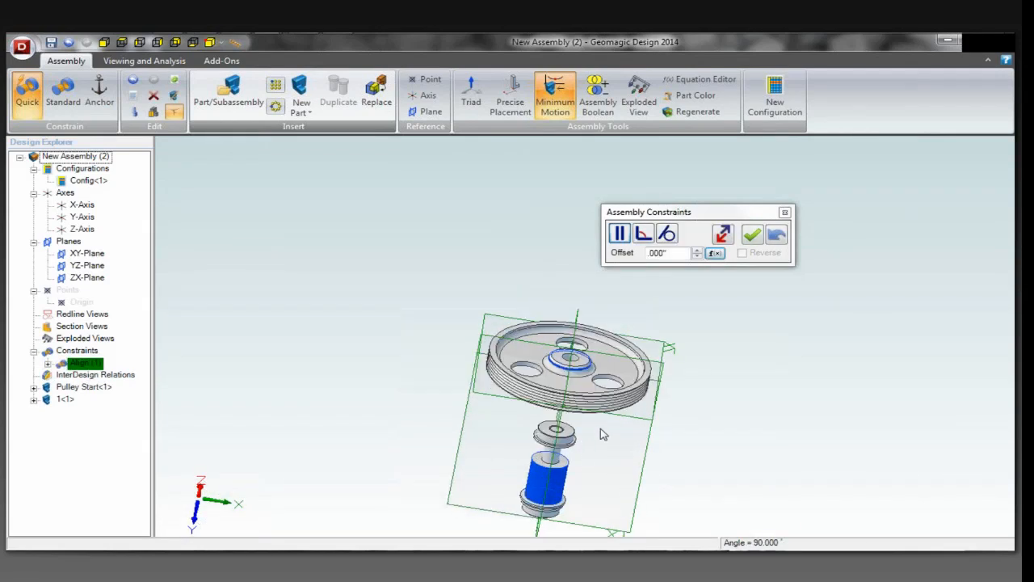
left_click(750, 237)
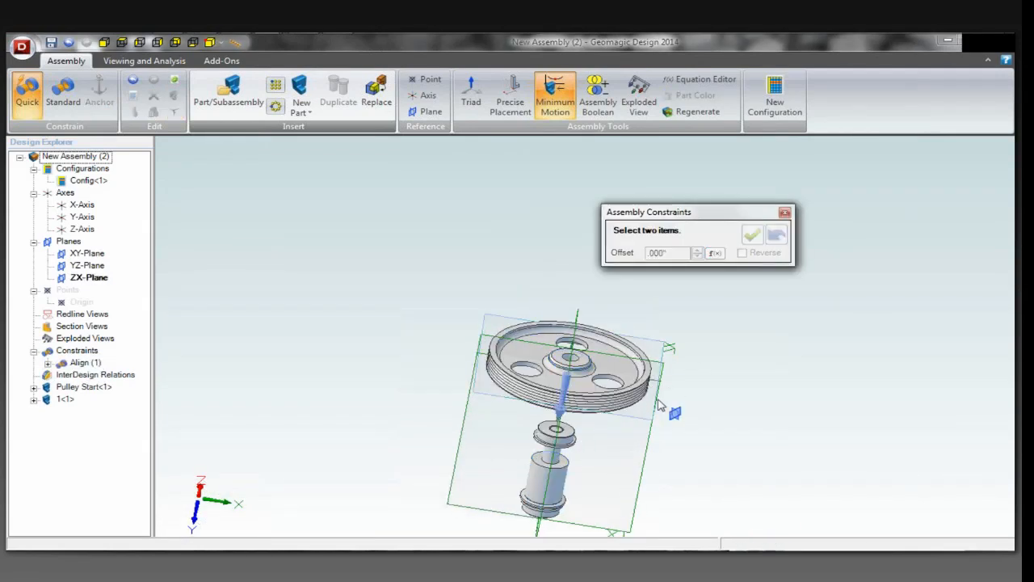
Step: Rotate the pulley about the shared axis and slide the imported hub slightly along it toward the pulley
left_click_drag(611, 411, 588, 418)
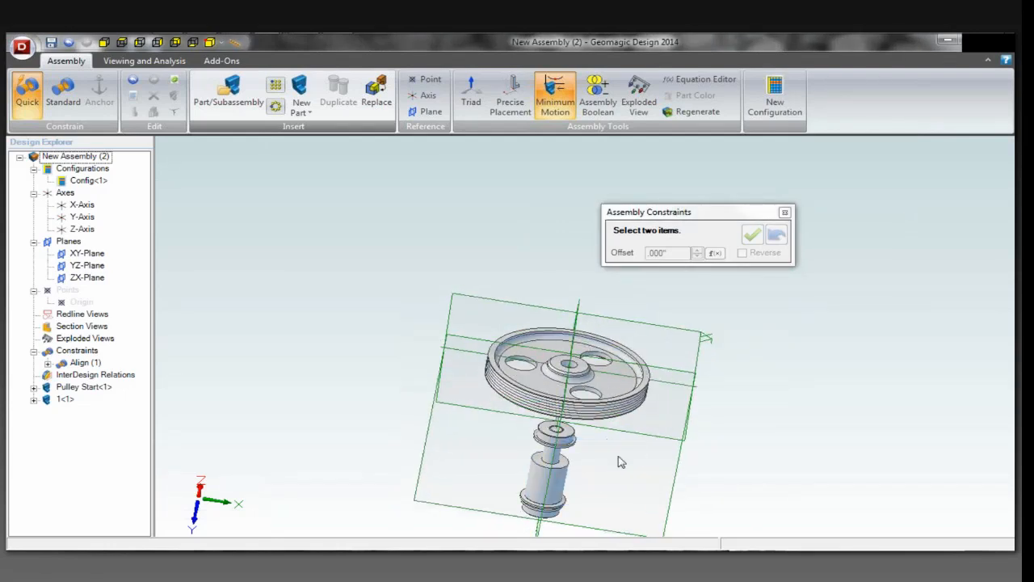
mouse_move(539, 484)
left_mouse_down()
mouse_move(557, 379)
mouse_move(536, 475)
left_mouse_up()
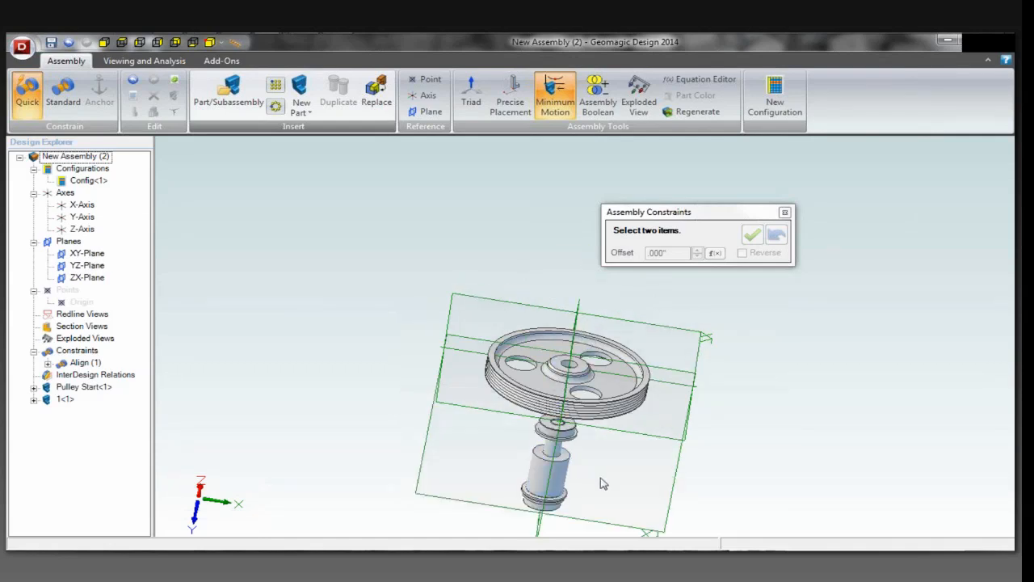
Step: Mate the imported hub's flange face to the flat face of the pulley's boss with .000" offset and finish constraining
middle_click_drag(602, 483, 622, 452)
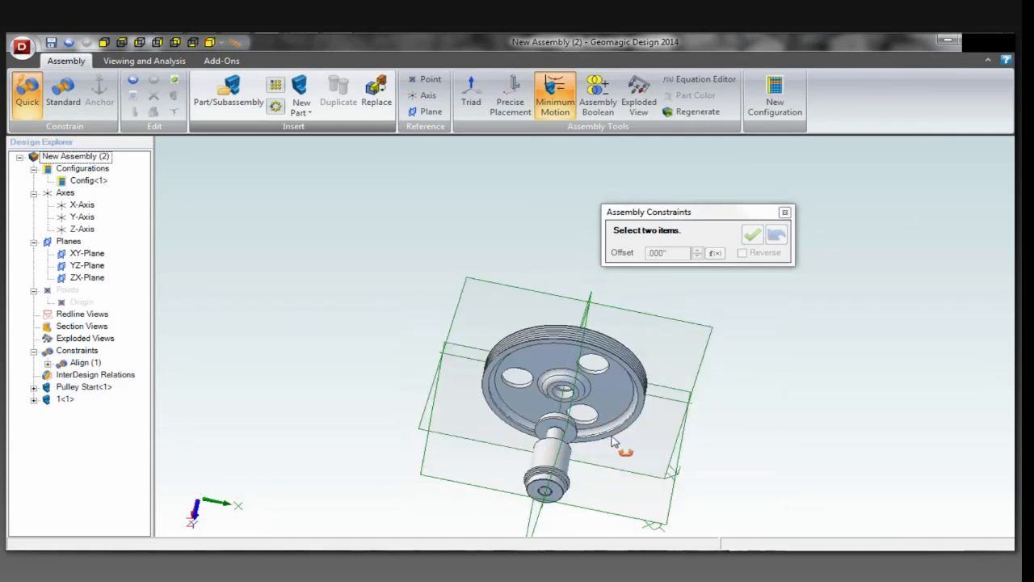
left_click(570, 434)
middle_click_drag(686, 357, 651, 397)
left_click(594, 386)
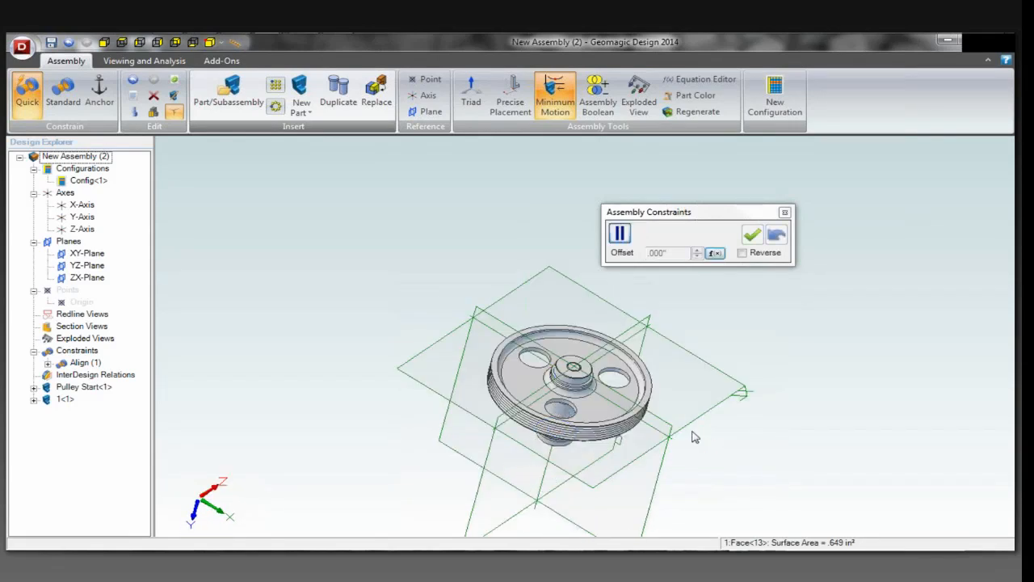
left_click(752, 239)
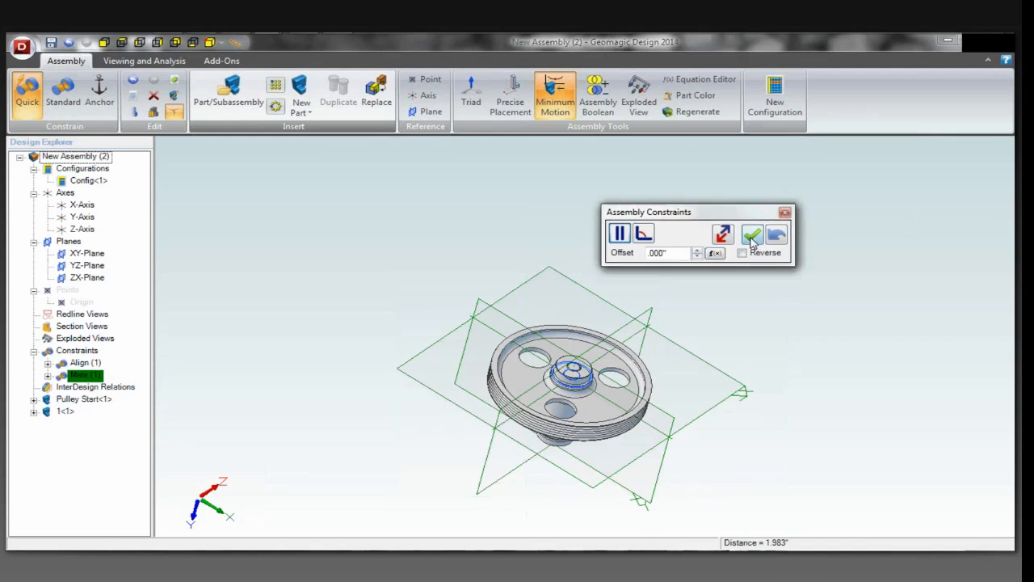
left_click(784, 212)
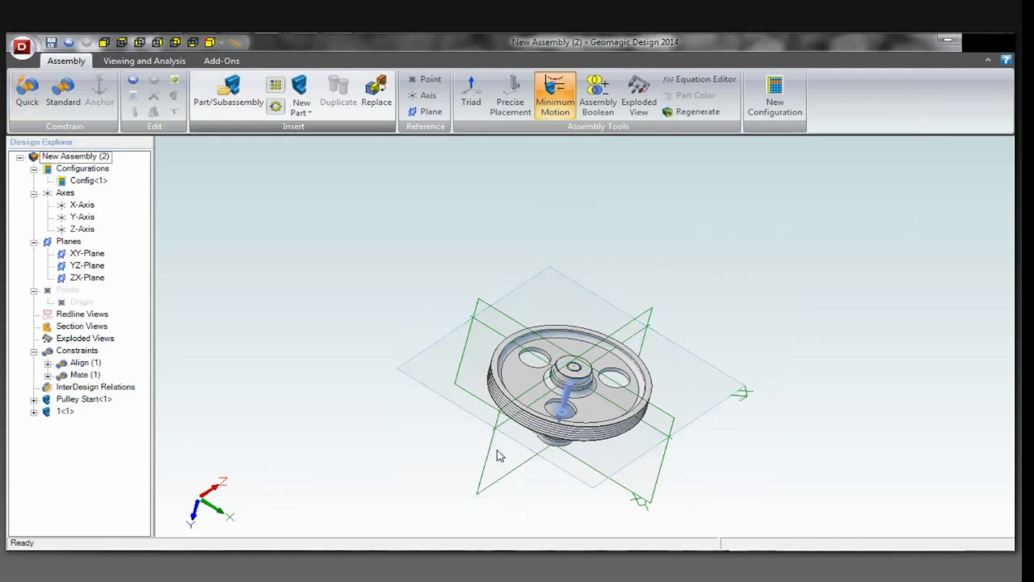
Step: Rotate the pulley around the shaft to test the constrained assembly's motion
middle_click_drag(497, 452, 556, 396)
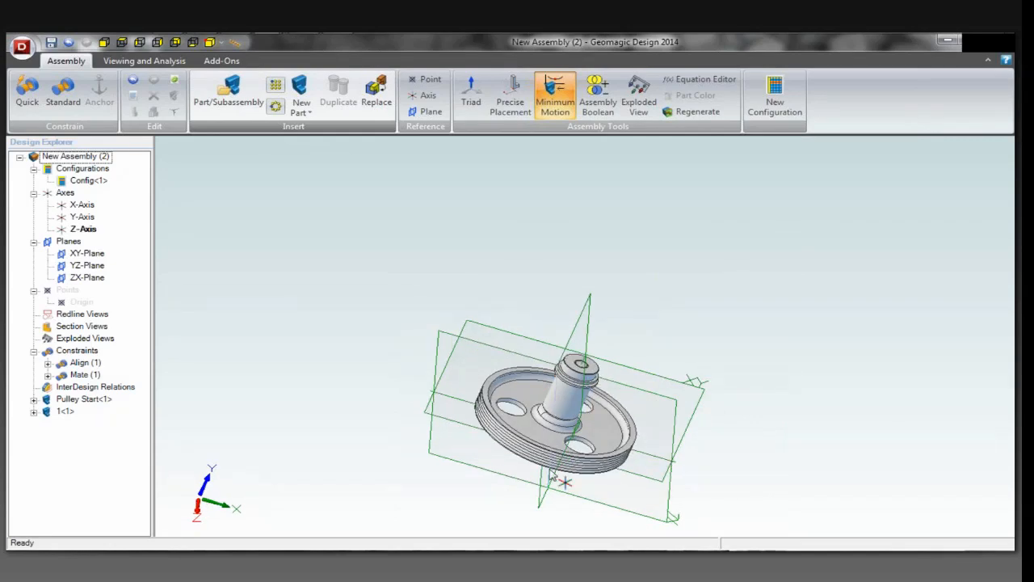
scroll(552, 476, "up", 4)
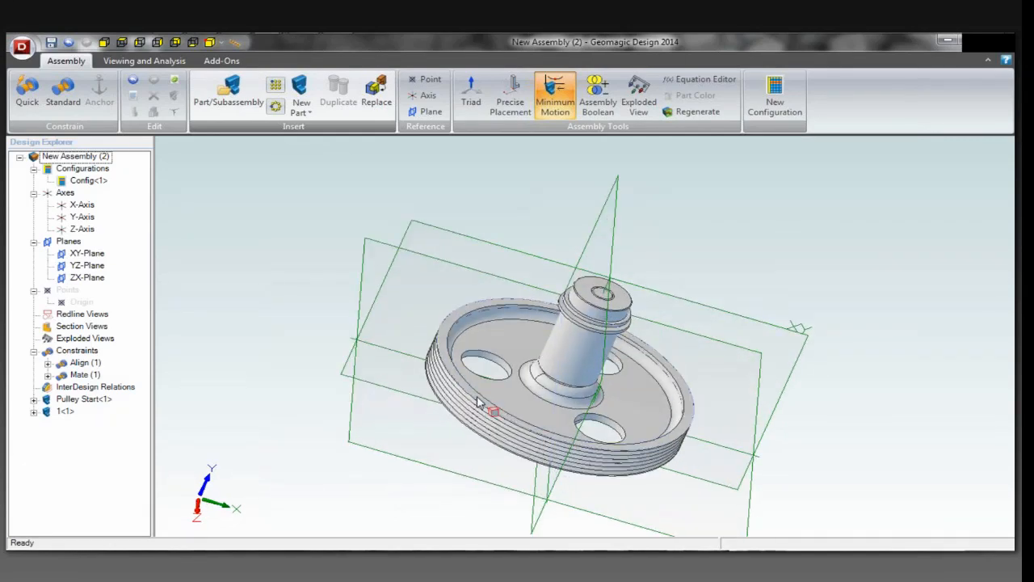
left_click_drag(495, 411, 533, 451)
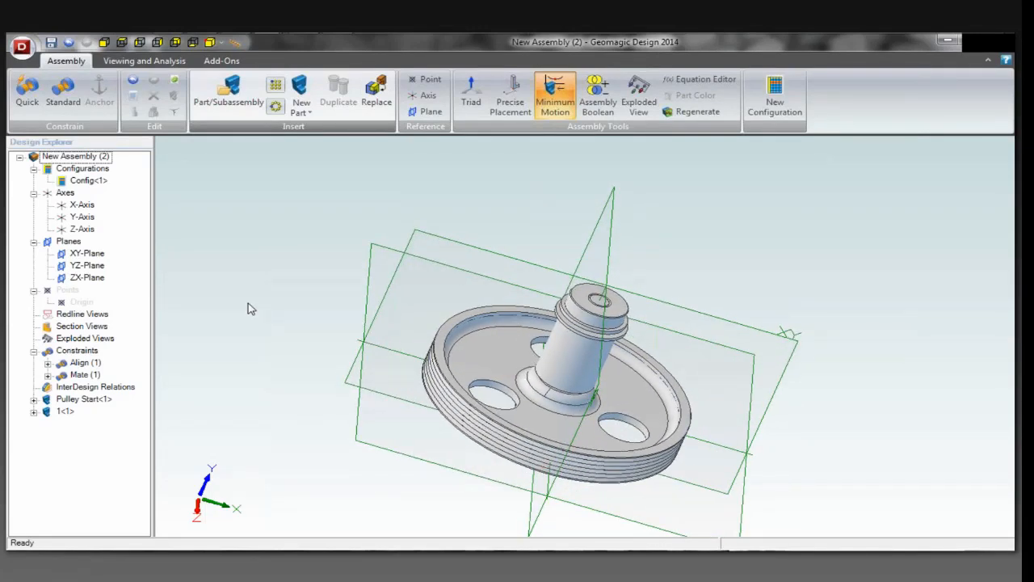
Step: Insert a new sheet metal part into the assembly
middle_click_drag(307, 313, 287, 306)
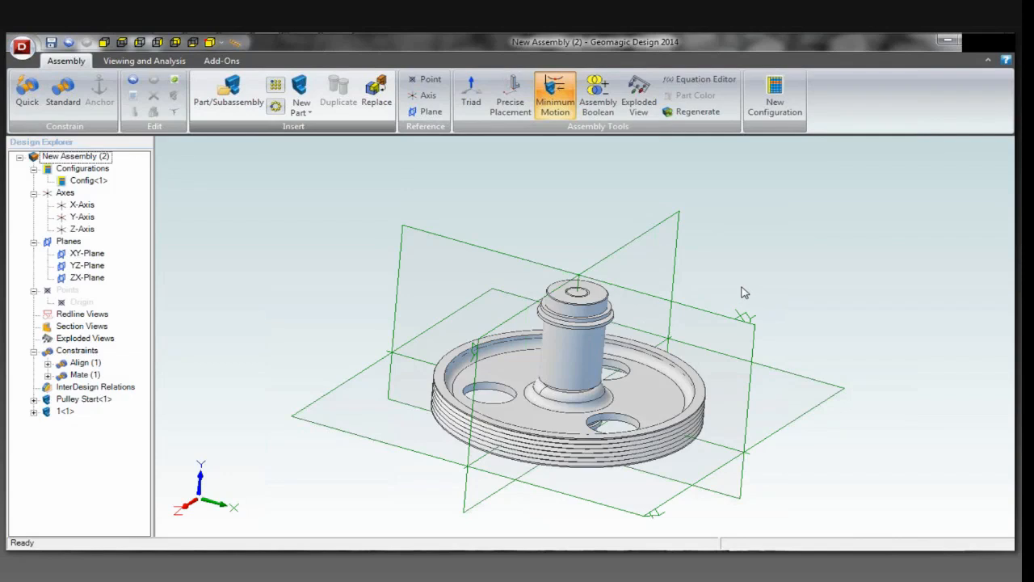
left_click(305, 114)
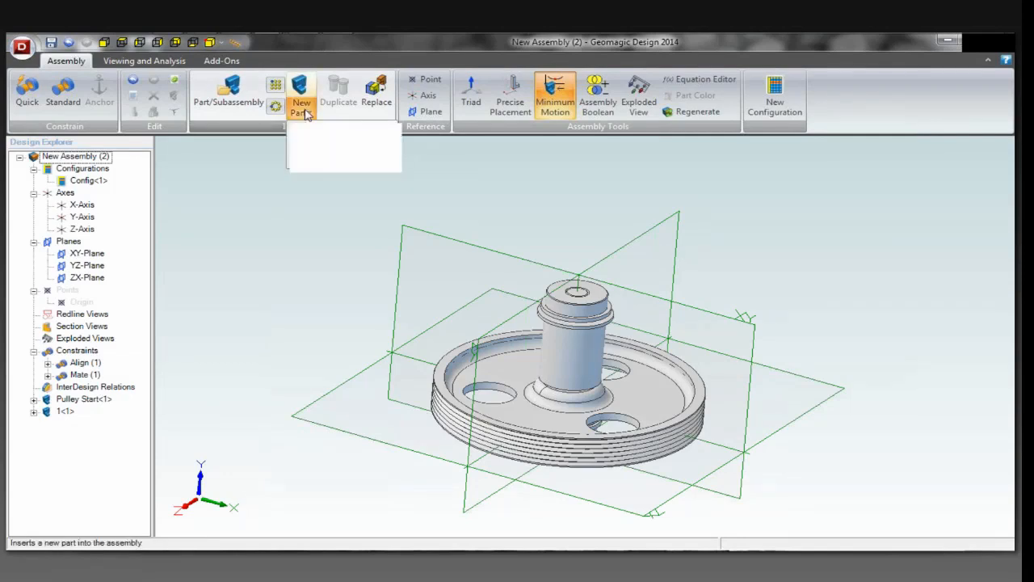
left_click(453, 182)
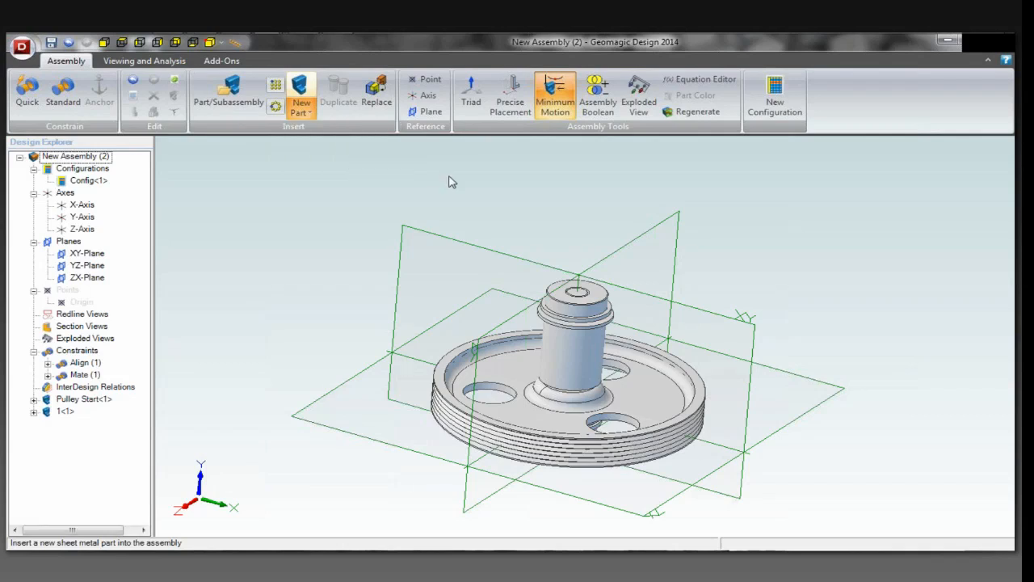
key("Return")
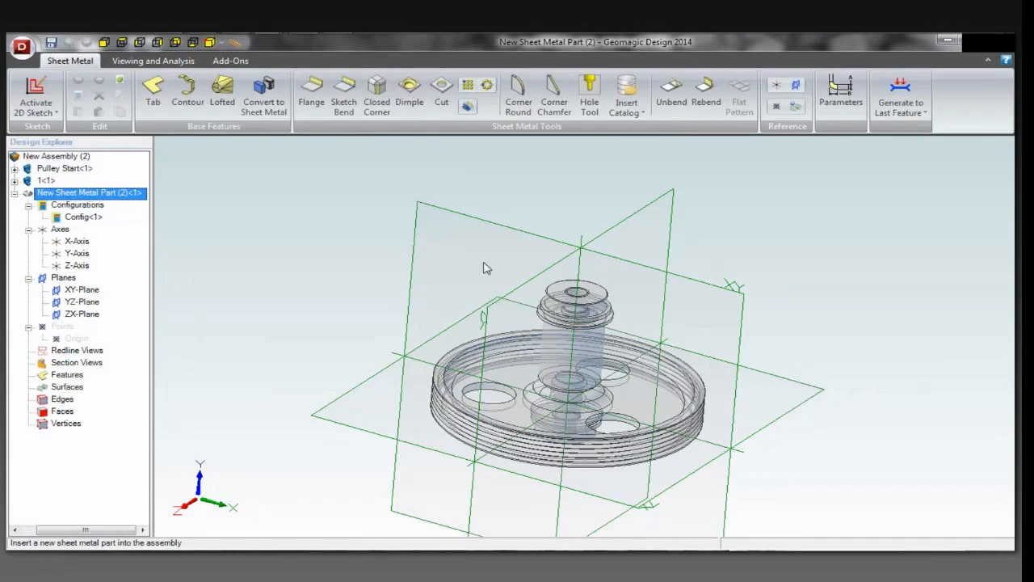
Step: Activate a 2D sketch on the ring-shaped flange face at the imported hub's end away from the pulley
mouse_move(398, 366)
middle_mouse_down()
mouse_move(426, 383)
mouse_move(399, 373)
middle_mouse_up()
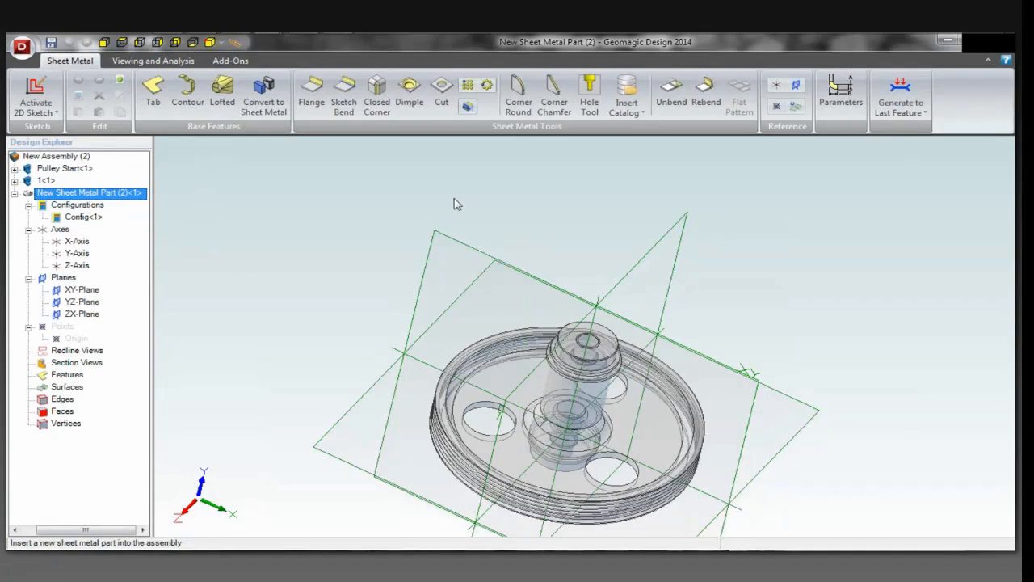
scroll(455, 203, "down", 3)
scroll(562, 345, "up", 3)
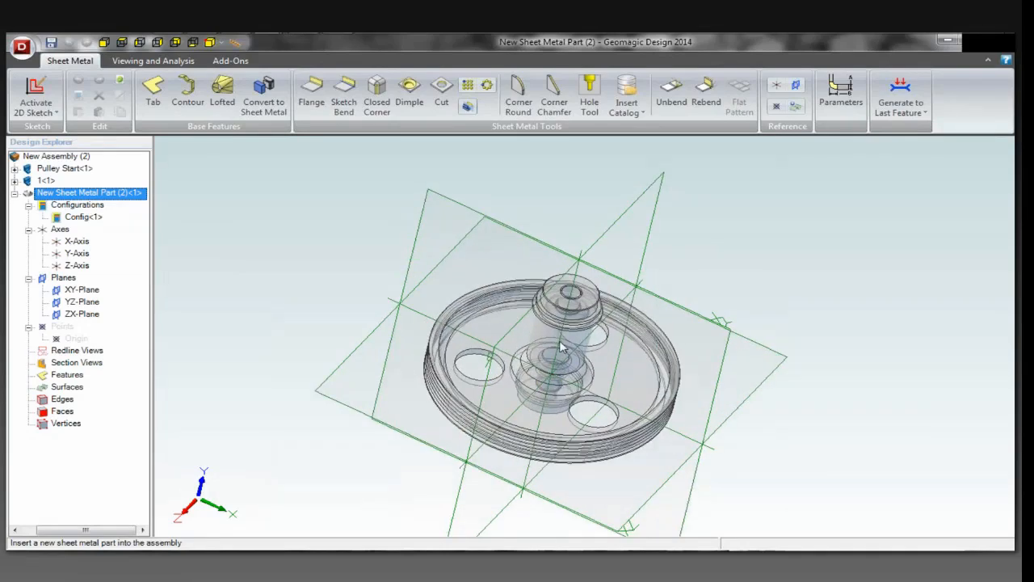
scroll(559, 342, "up", 5)
middle_click_drag(509, 285, 577, 362)
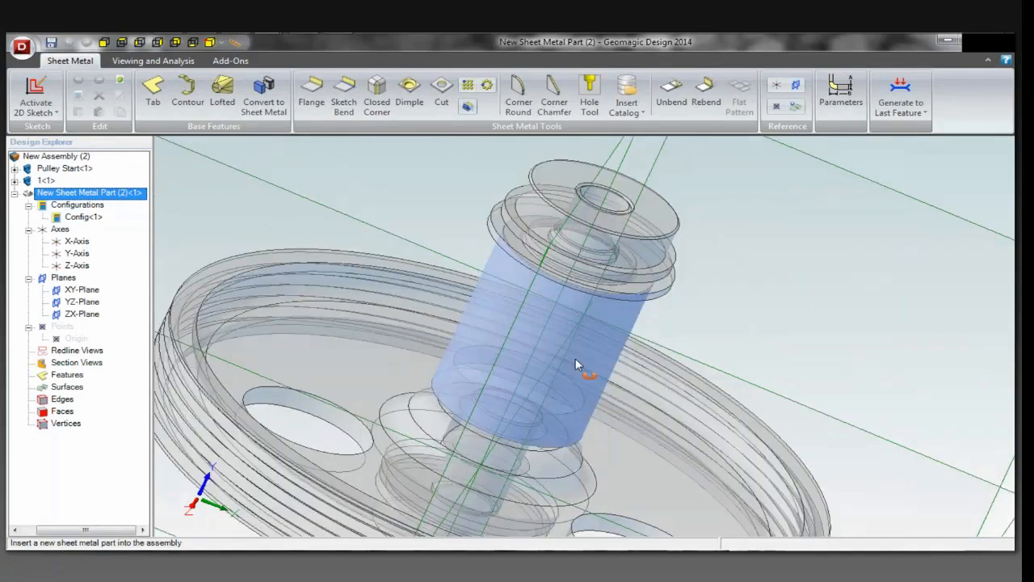
left_click(501, 226)
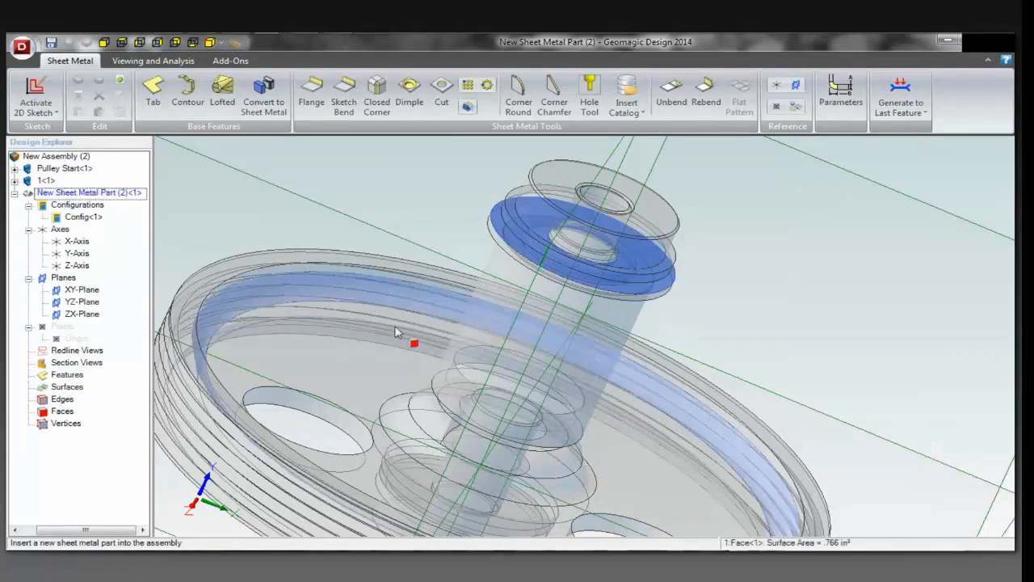
left_click(35, 88)
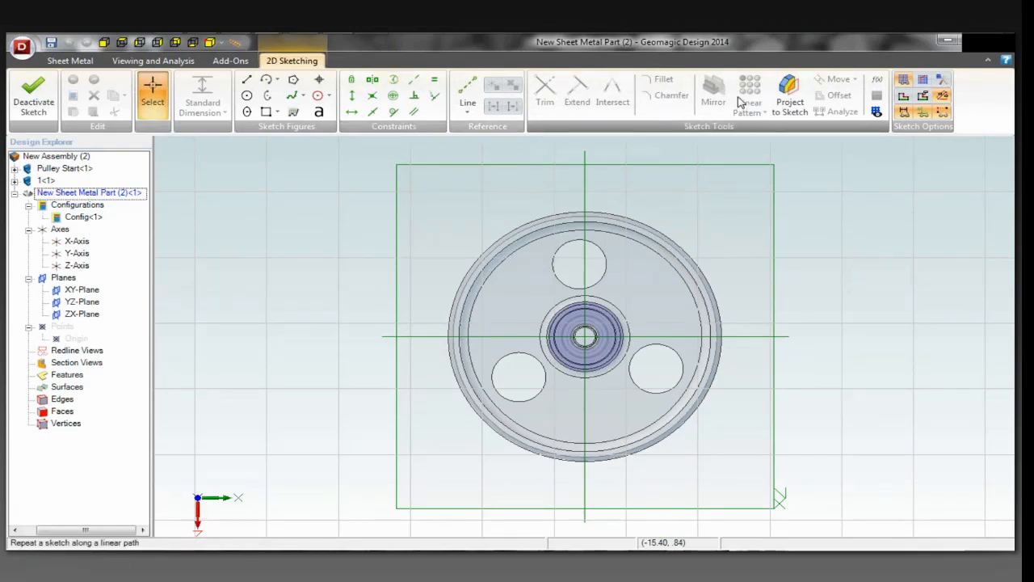
Step: Project the part's X-Axis and Z-Axis into the sketch as sketch figures without association to the source
left_click(790, 95)
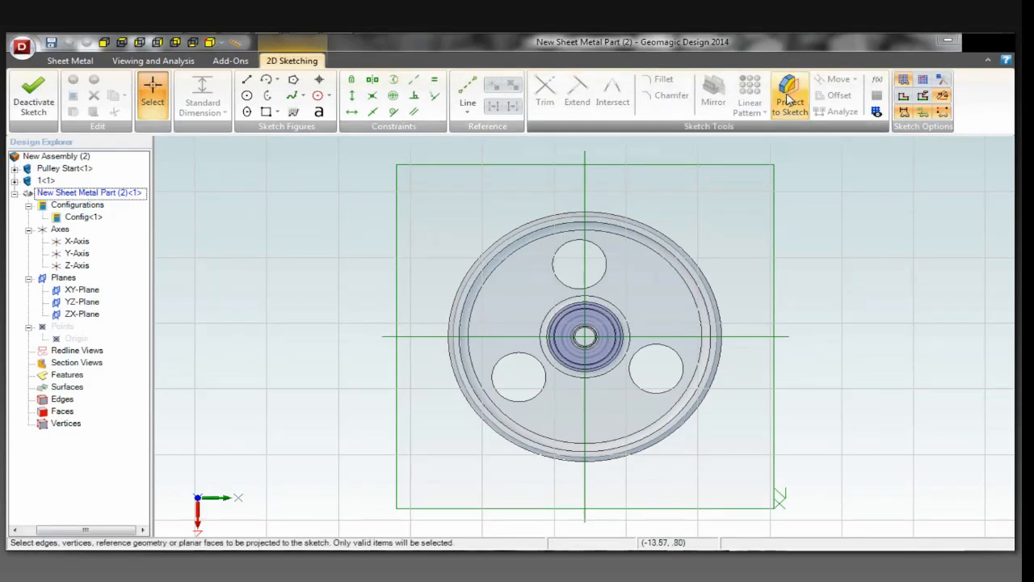
left_click(433, 337)
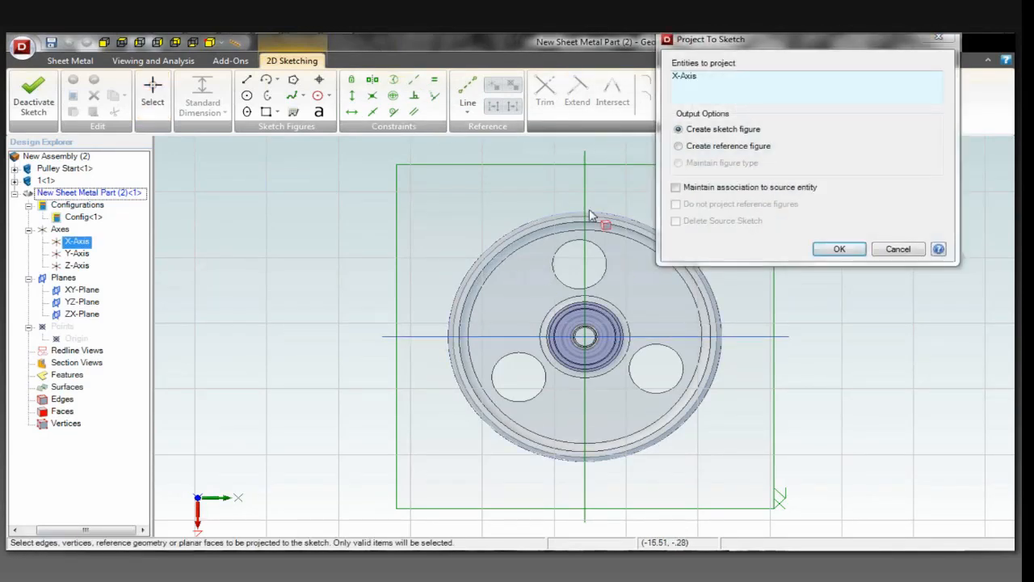
left_click(585, 202)
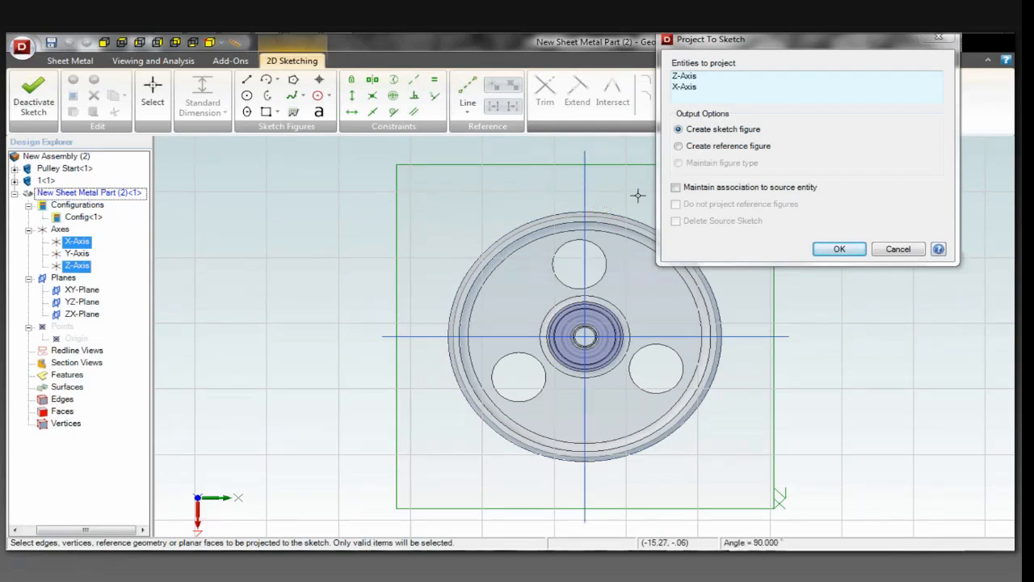
left_click(839, 250)
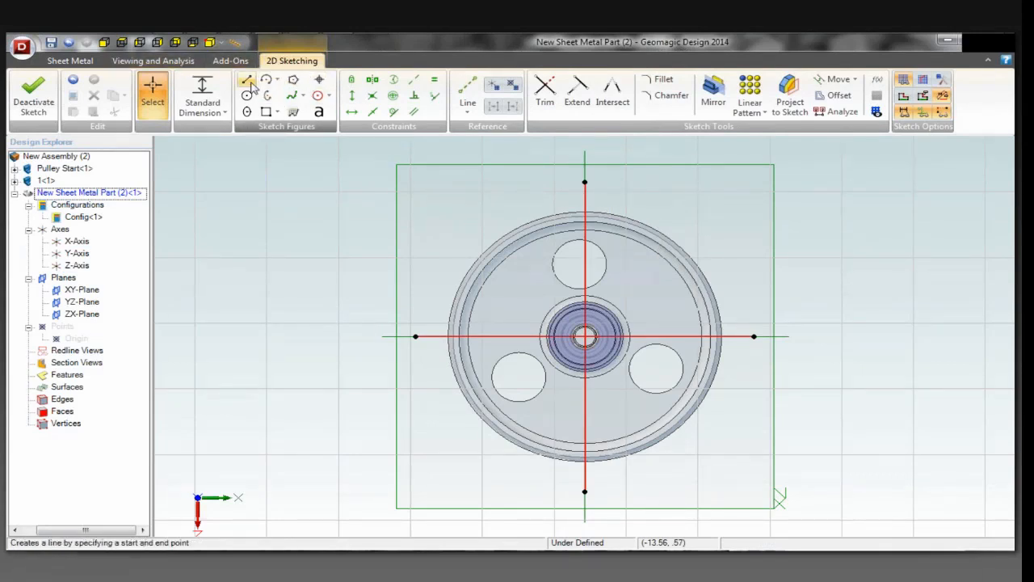
Step: Sketch a three-line open profile over the pulley's upper half: vertical side, about 2.08" horizontal top, and slanted side ending at the X-Axis line's far end
left_click(248, 82)
left_click(520, 335)
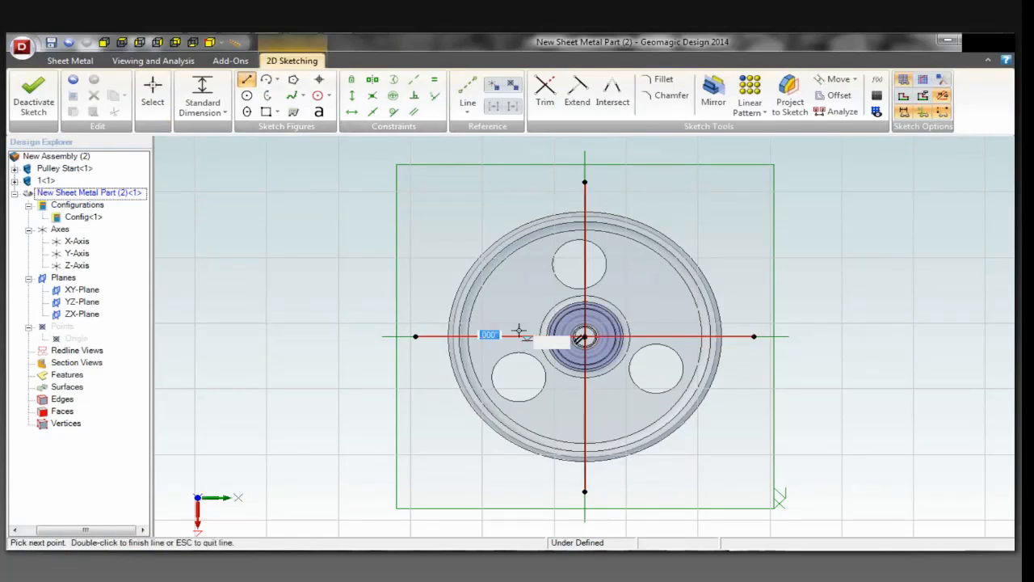
left_click(518, 177)
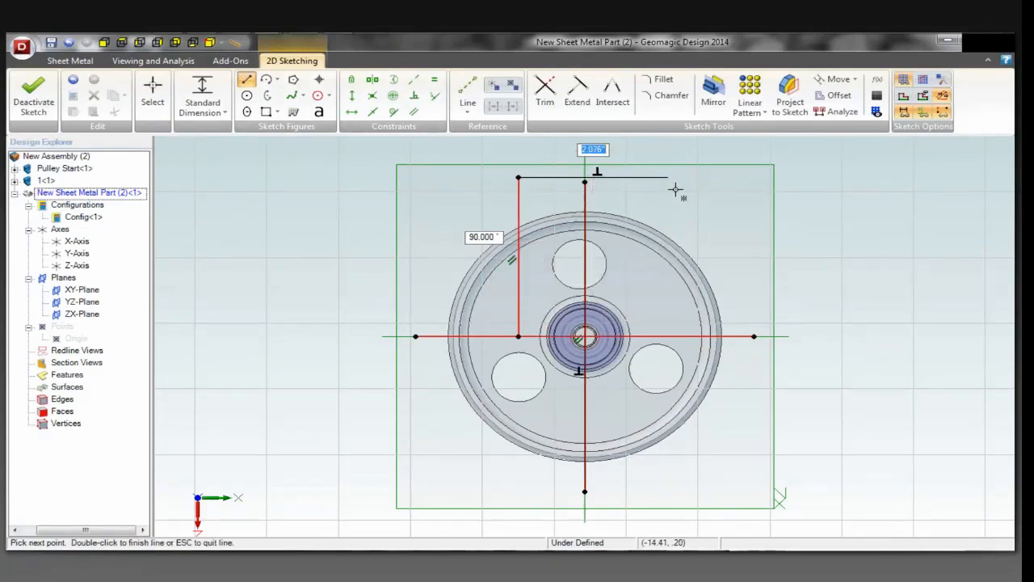
left_click(668, 177)
left_click(754, 336)
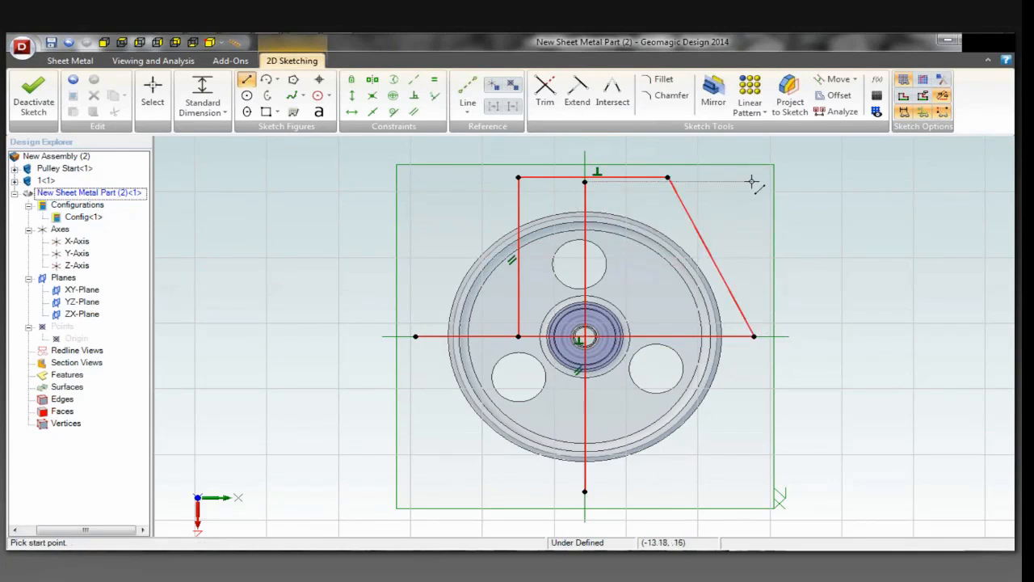
key("Escape")
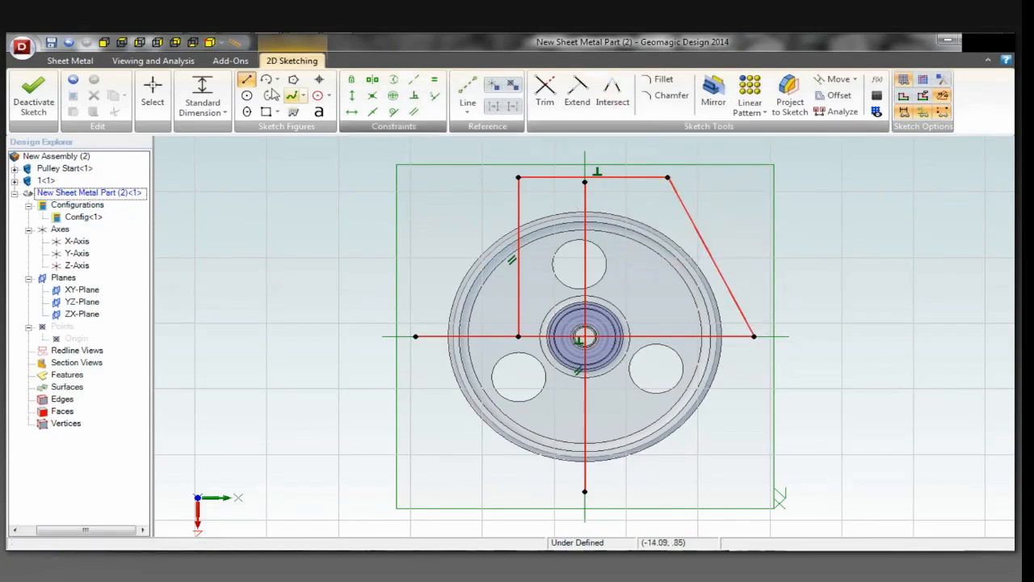
left_click(158, 92)
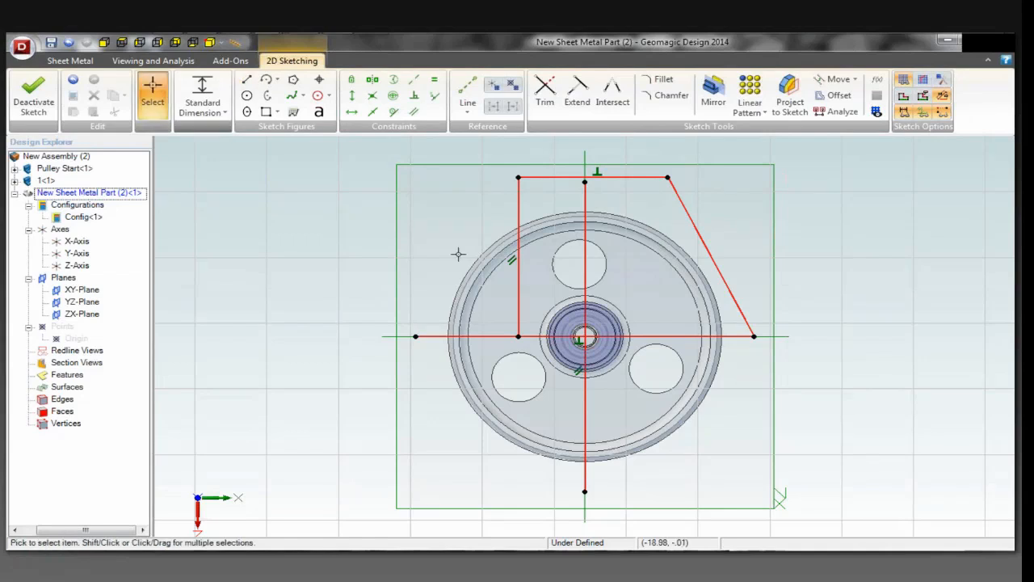
left_click(545, 334)
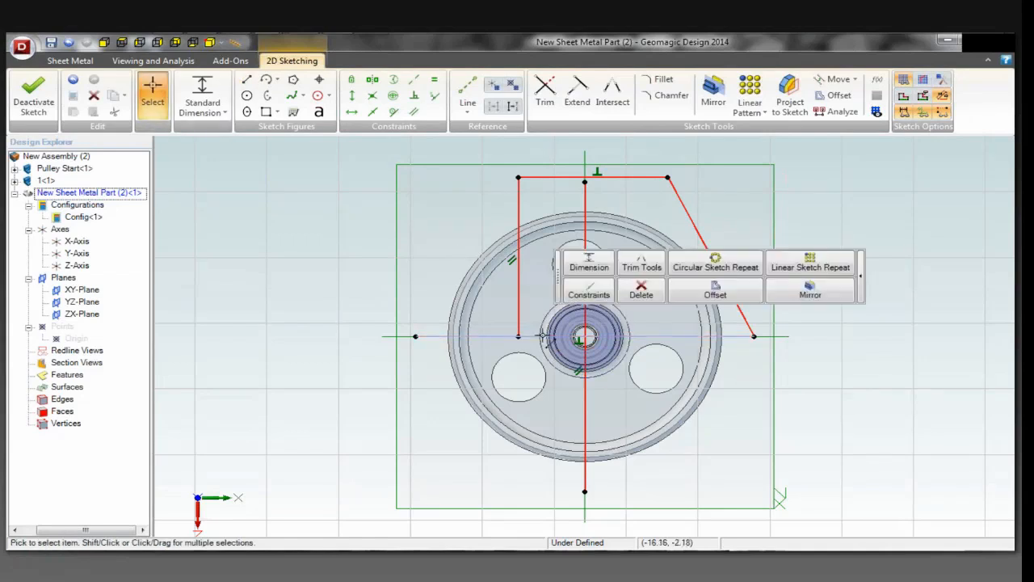
key("Delete")
left_click(584, 392)
key("Delete")
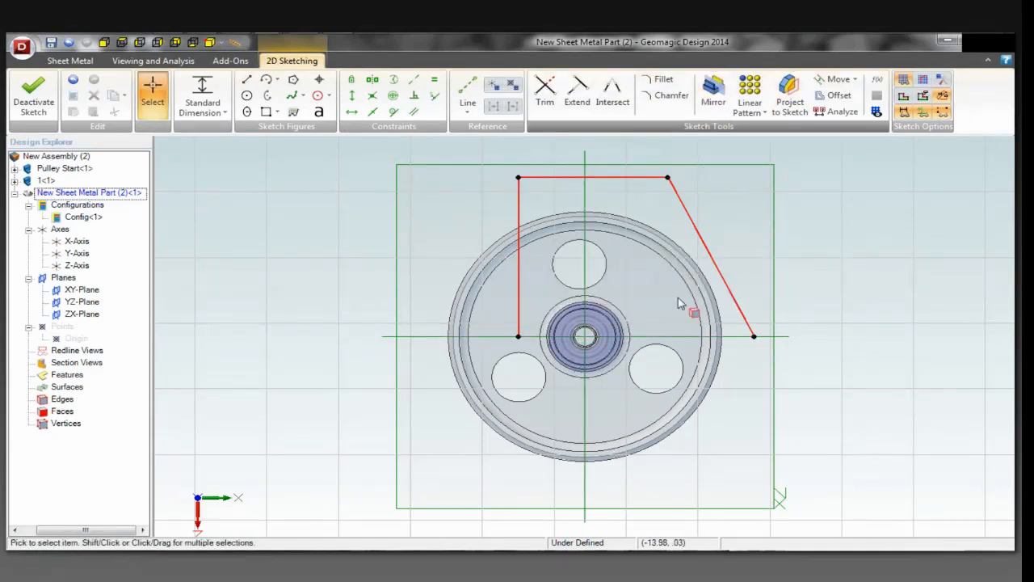
key("ctrl+z")
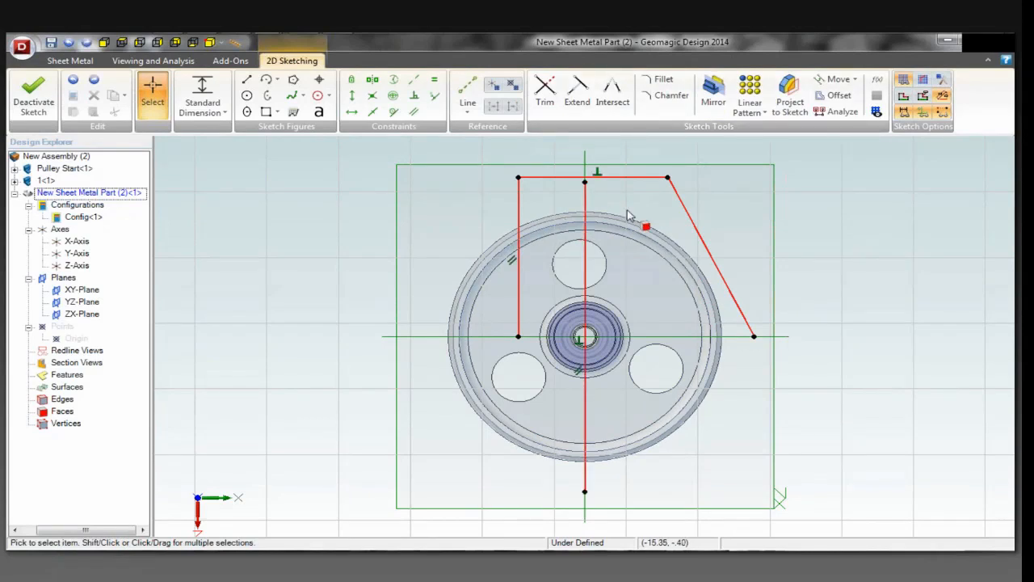
key("ctrl+z")
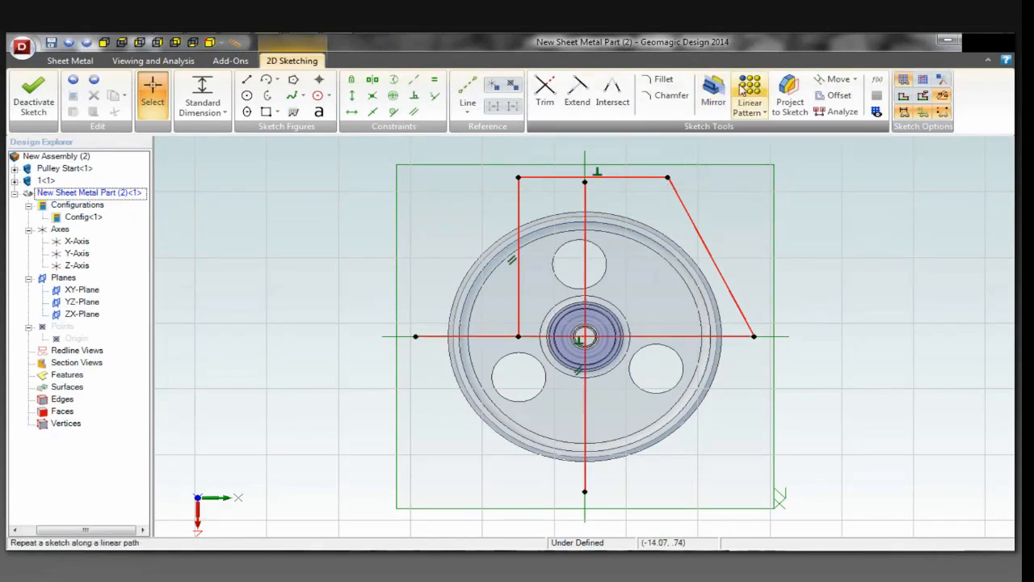
Step: Mirror the three profile lines about the horizontal projected axis line to close the five-sided outline
left_click(714, 105)
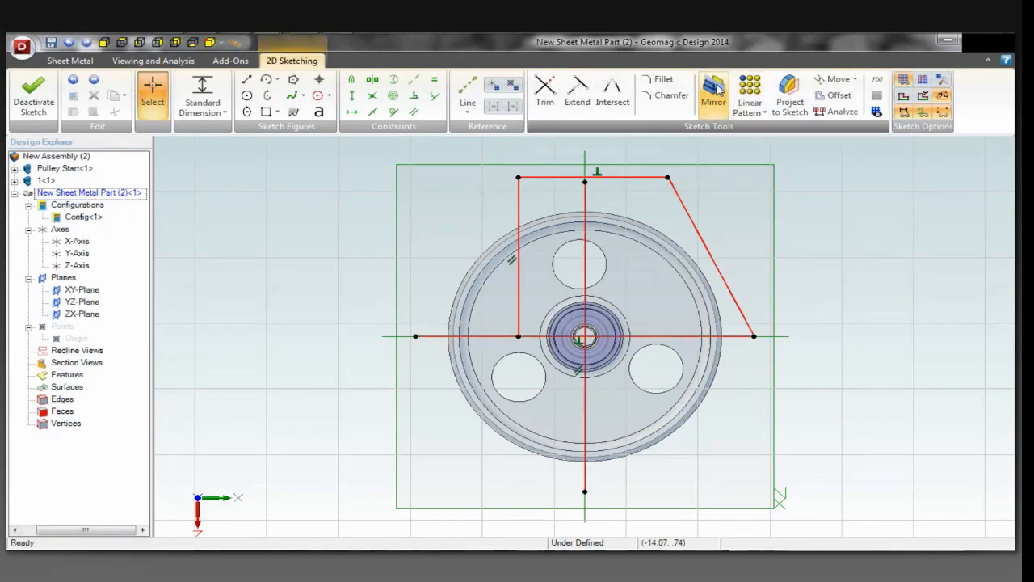
left_click(523, 203)
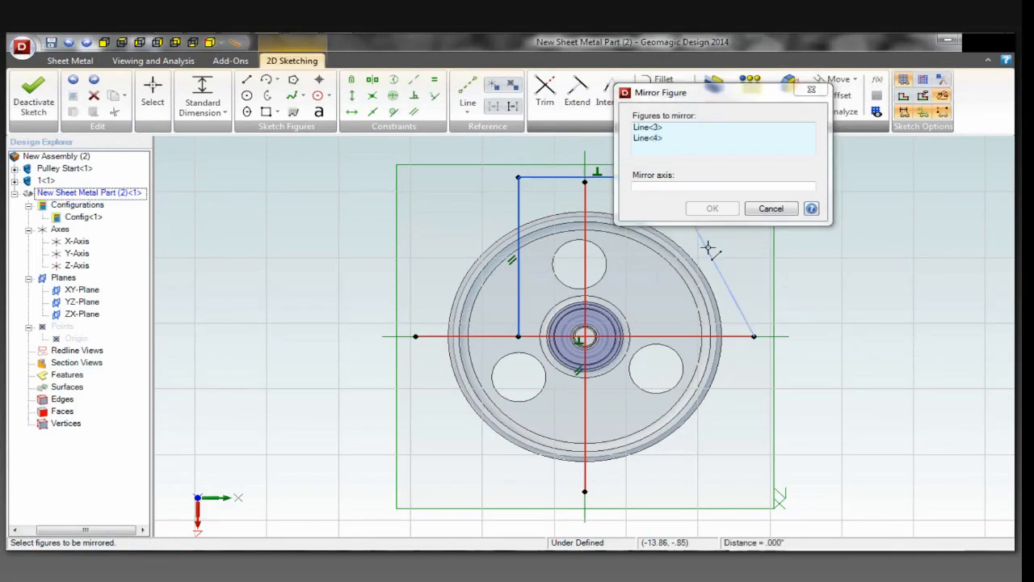
left_click(713, 244)
left_click(661, 188)
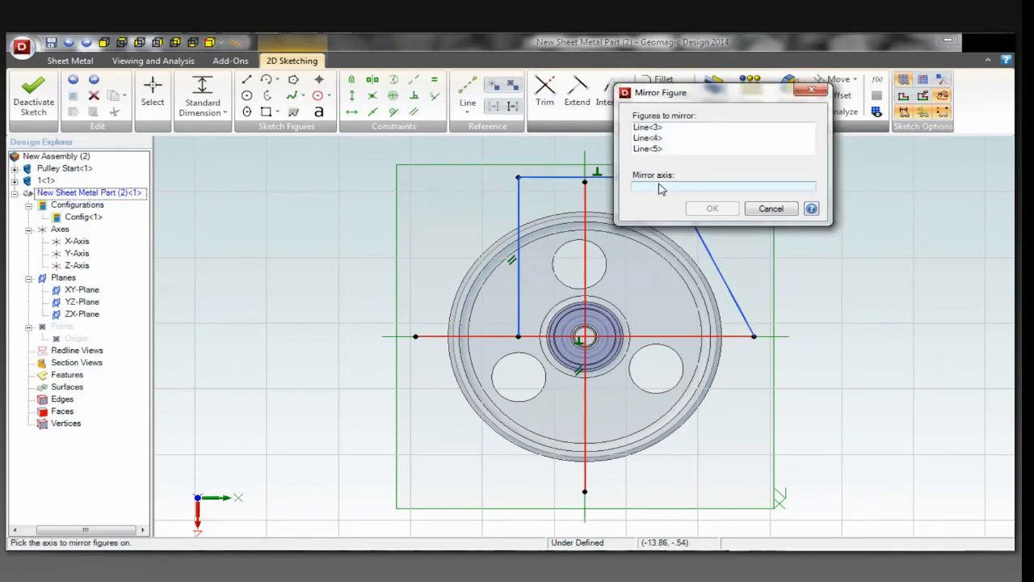
left_click(711, 334)
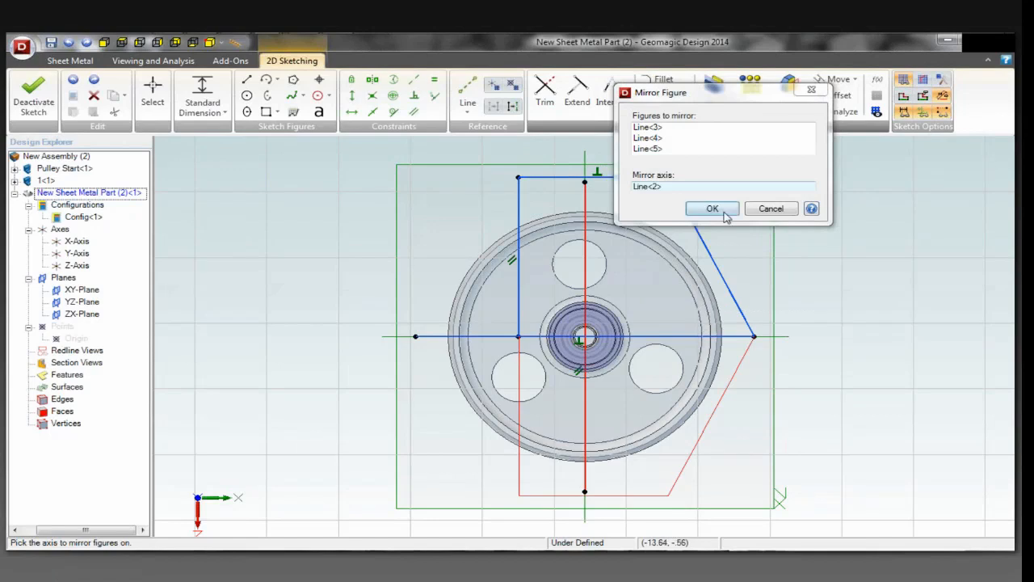
left_click(712, 209)
Step: Delete the horizontal and vertical projected axis lines from the sketch
key("Delete")
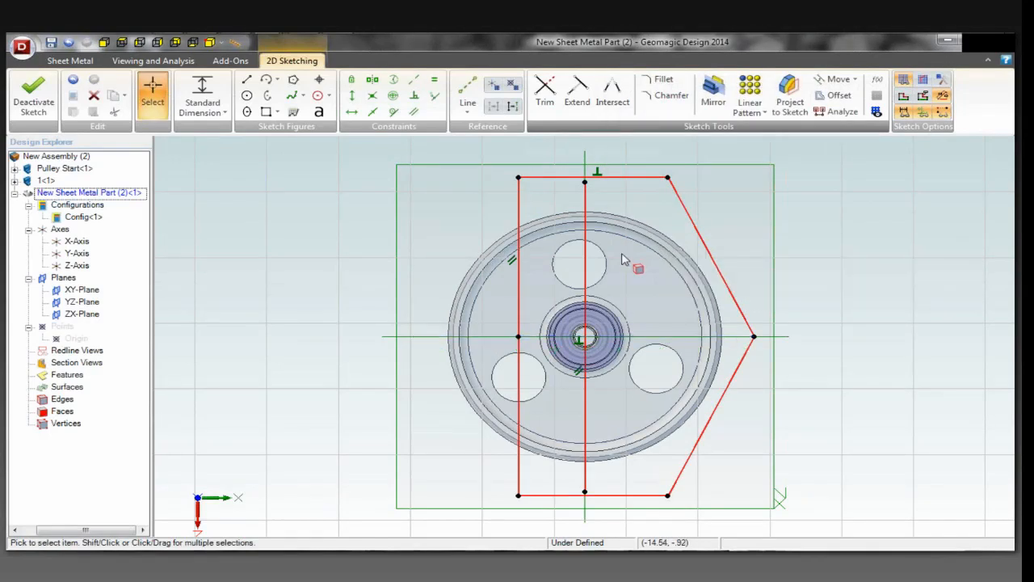
left_click(584, 263)
key("Delete")
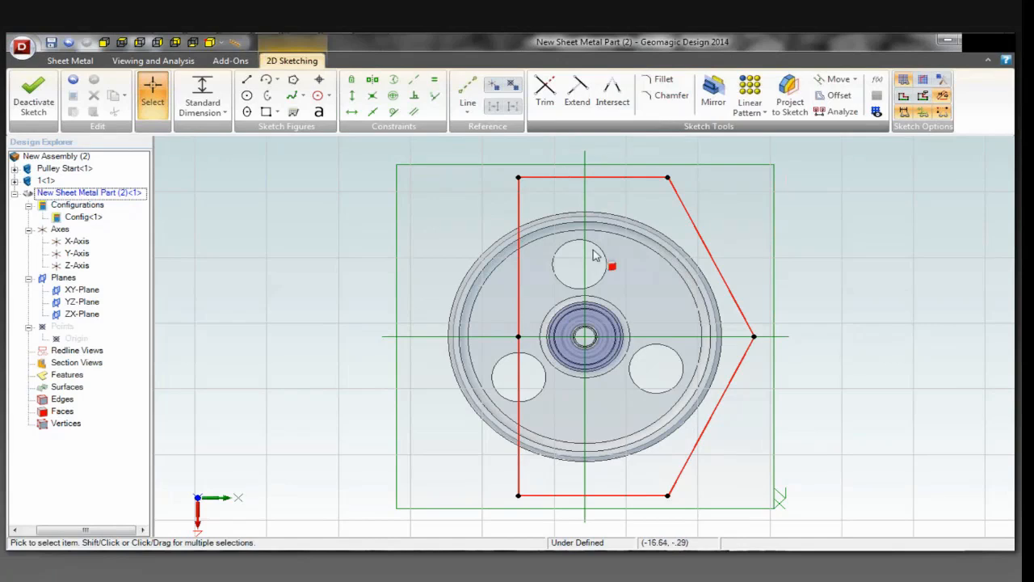
Step: Create a sheet metal Tab from the closed five-sided sketch, leaving its direction unreversed
left_click(296, 216)
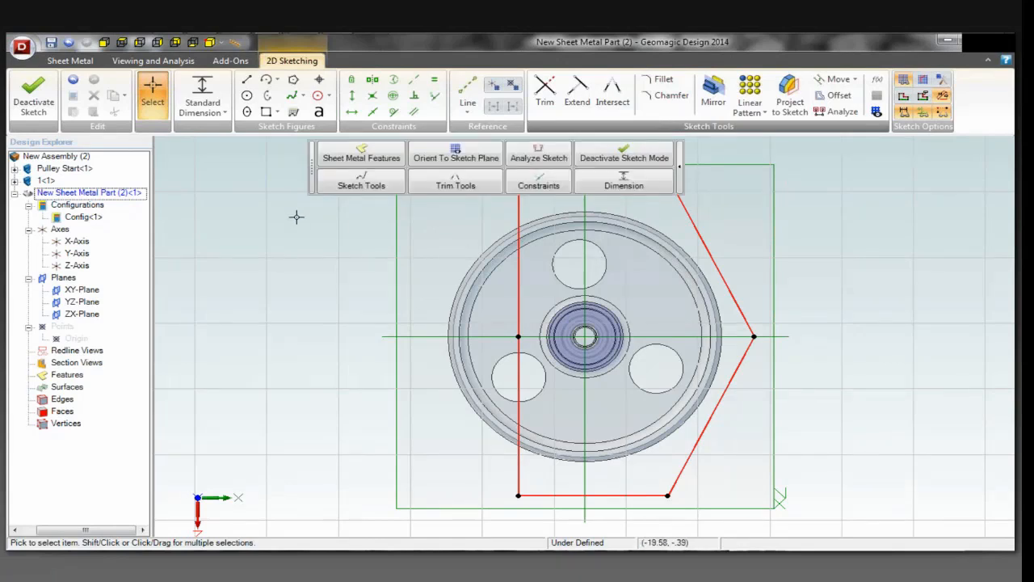
left_click(366, 164)
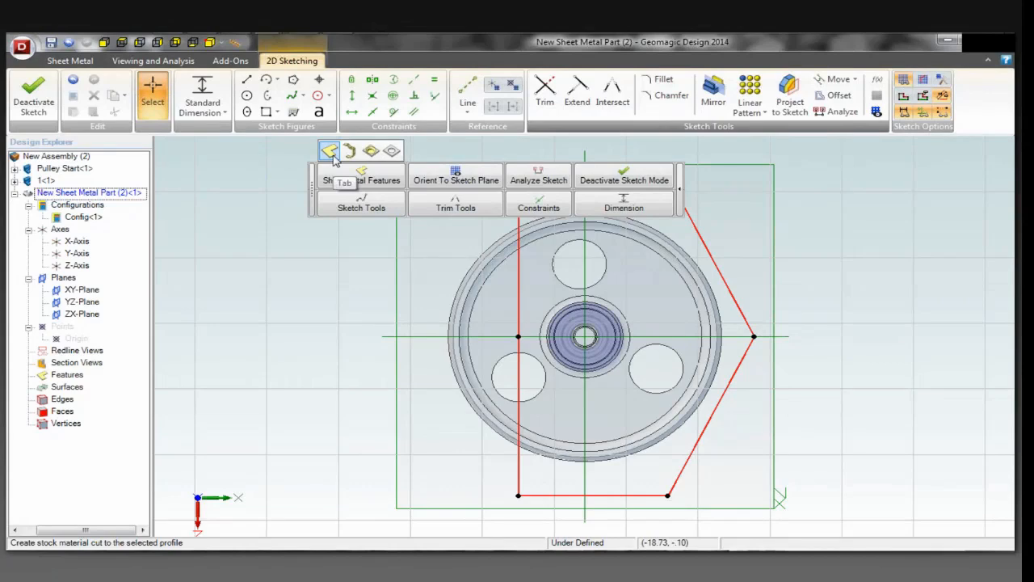
left_click(332, 155)
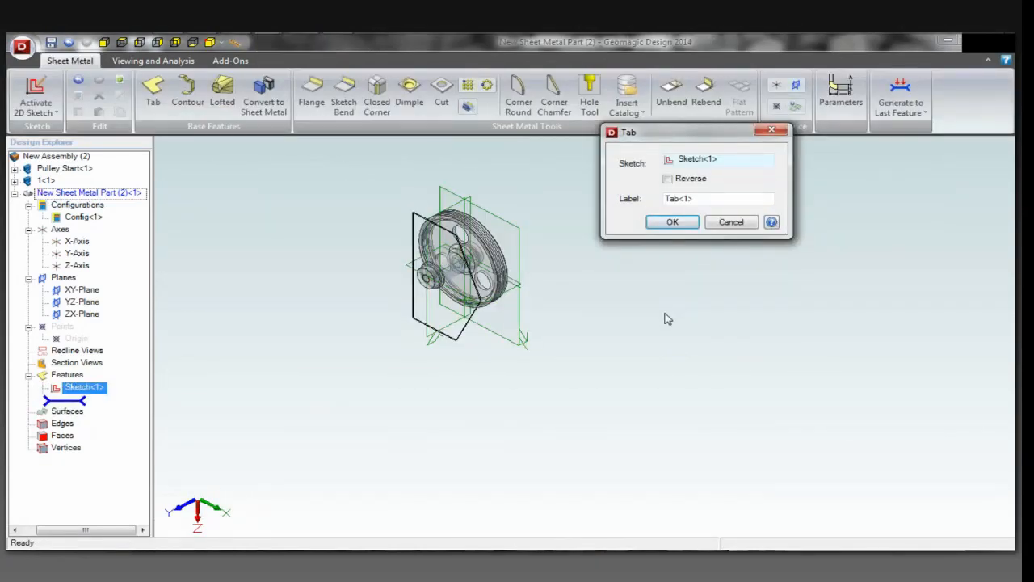
middle_click_drag(658, 324, 647, 321)
scroll(440, 294, "up", 3)
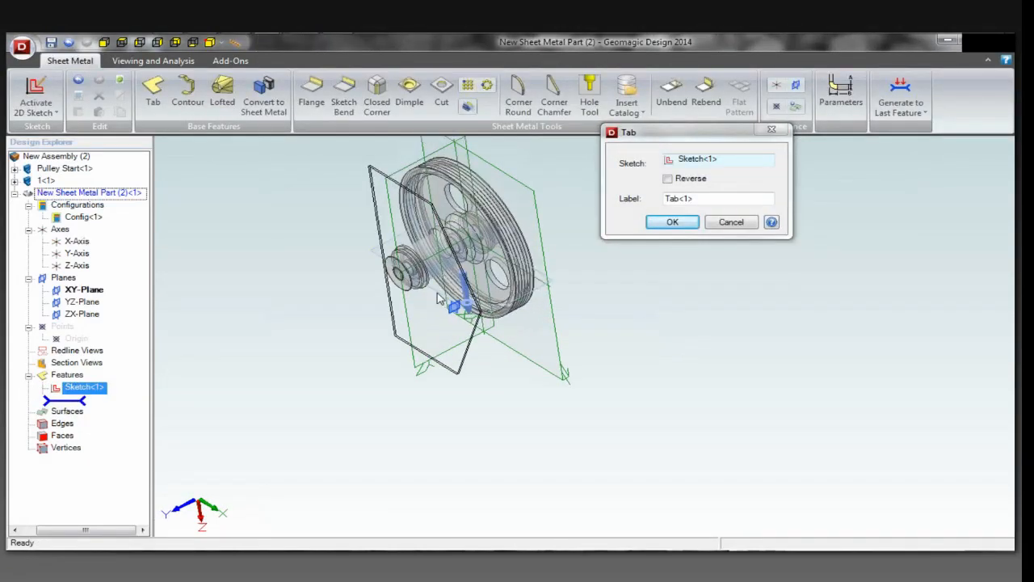
middle_click_drag(436, 299, 578, 414)
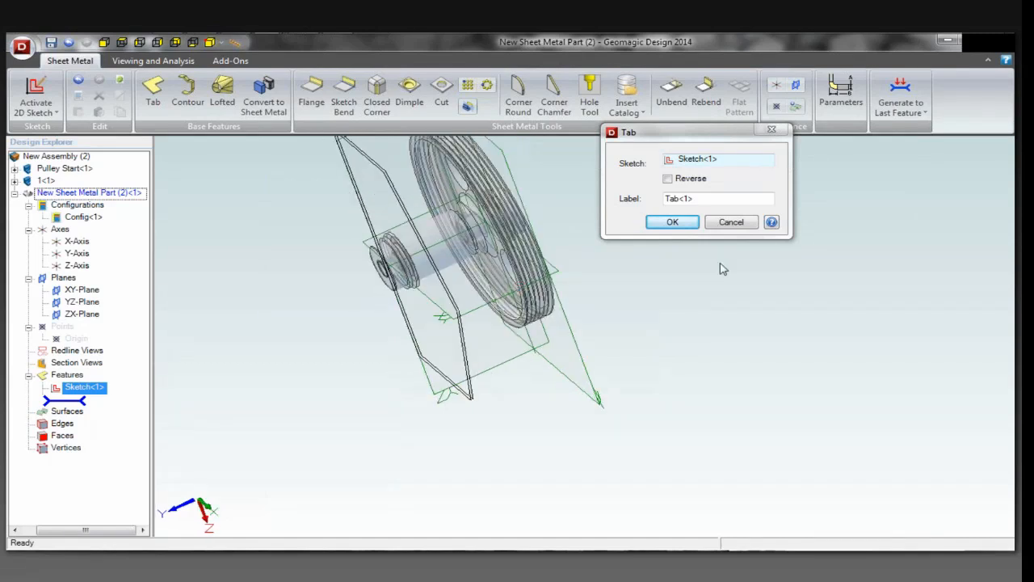
left_click(668, 180)
left_click(669, 179)
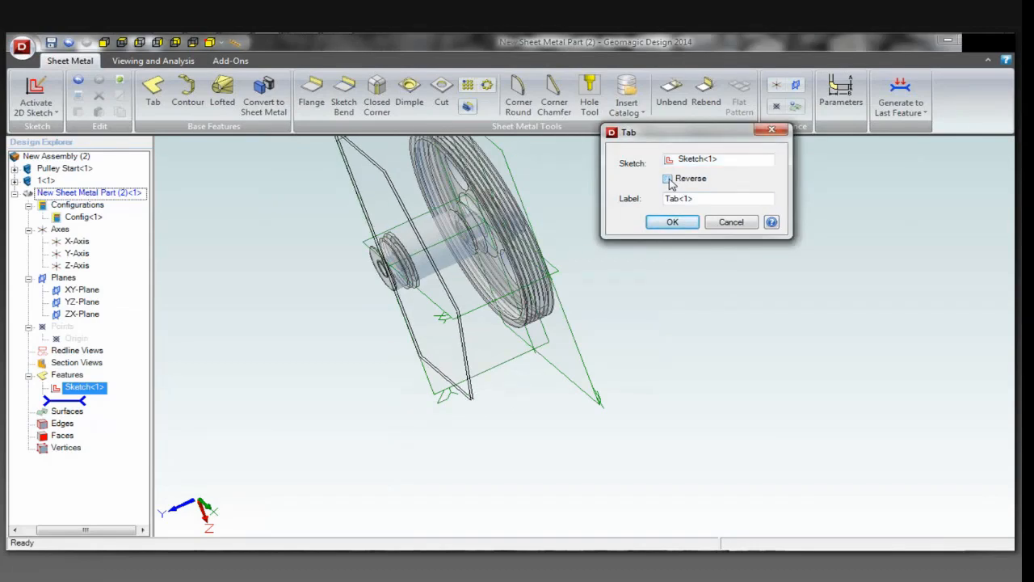
left_click(675, 226)
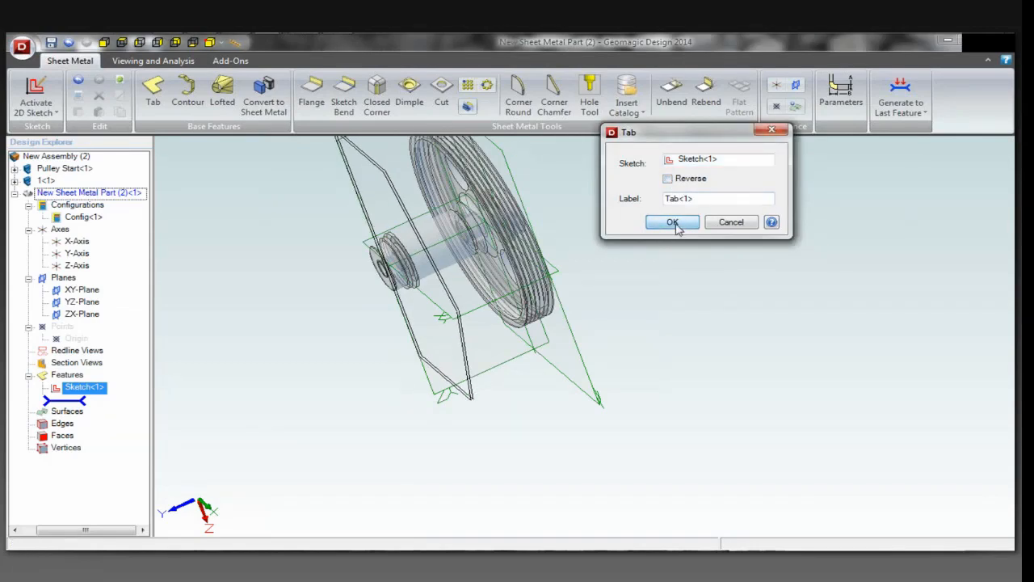
left_click(669, 330)
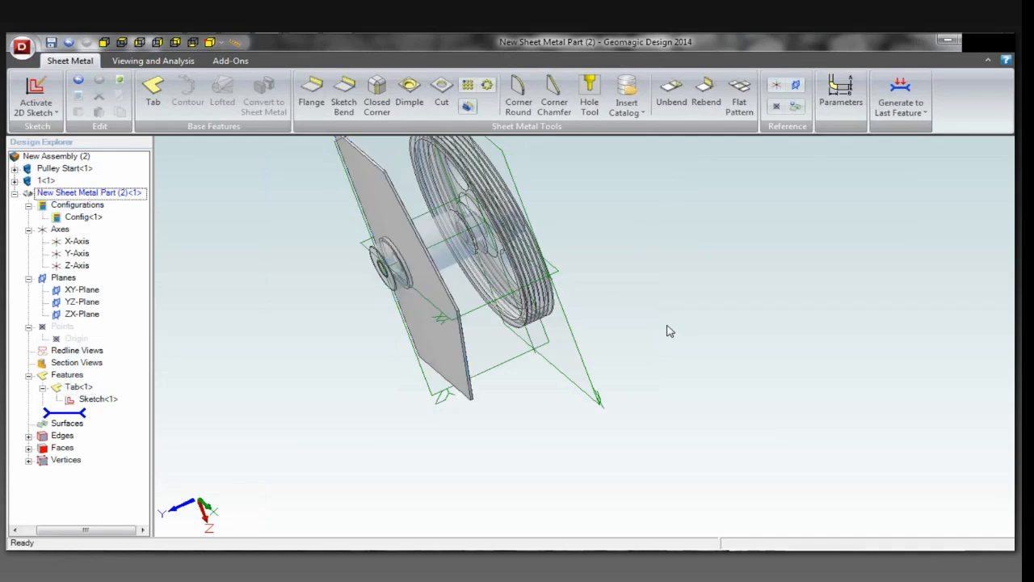
Step: Set the sheet metal stock thickness to .08" in the part parameters
middle_click_drag(519, 391, 357, 255)
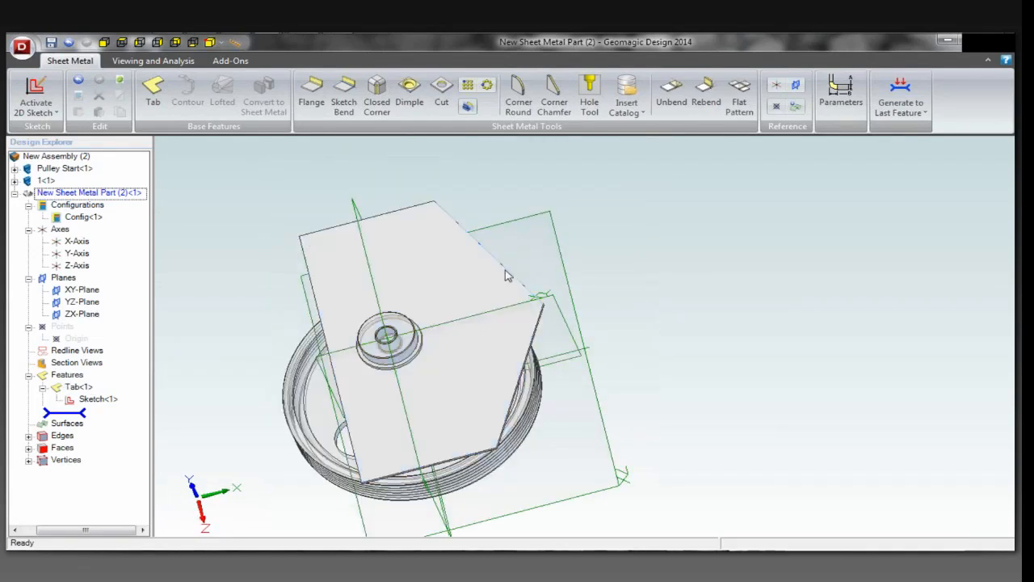
middle_click_drag(508, 273, 646, 363)
left_click(838, 97)
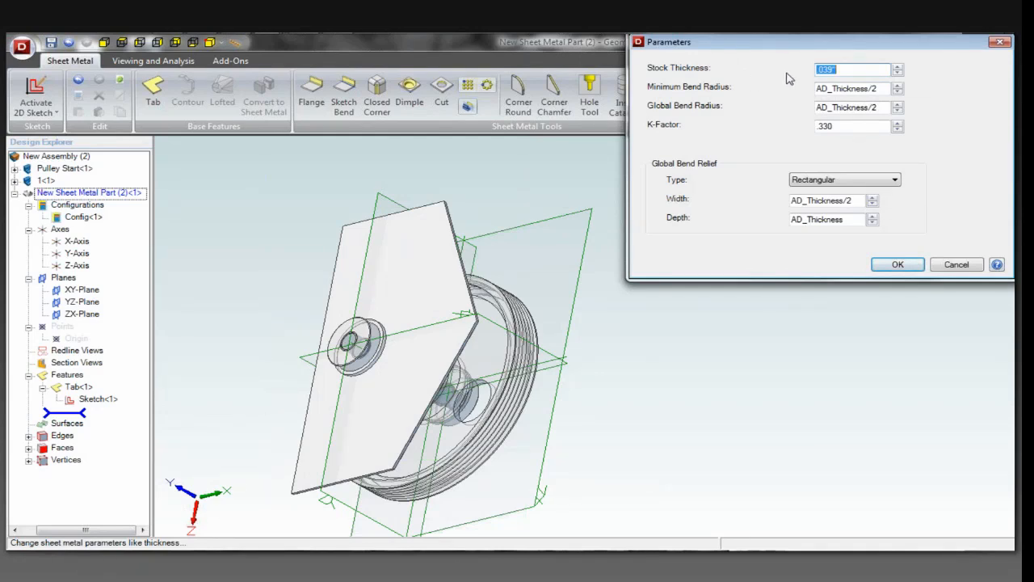
type(".08")
key("Tab")
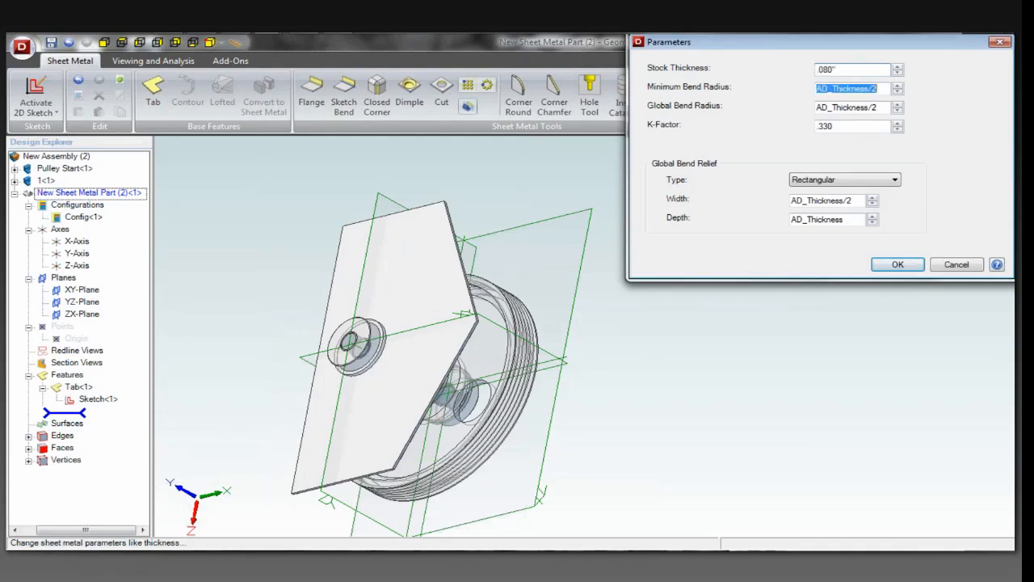
left_click(910, 266)
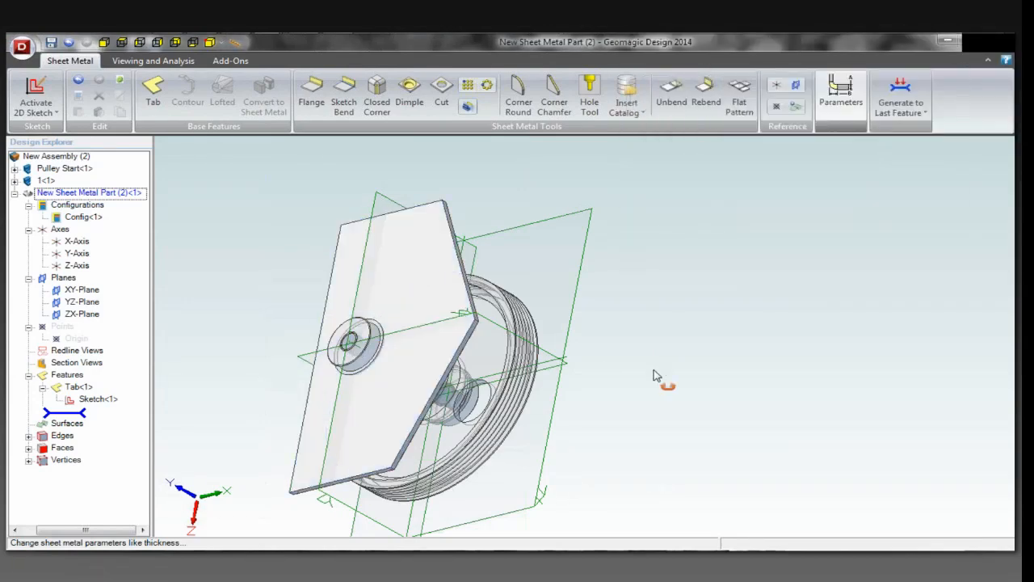
Step: Start a sheet metal Flange on the two angled edges that meet at the tab's apex
middle_click_drag(644, 371, 490, 340)
scroll(331, 332, "up", 3)
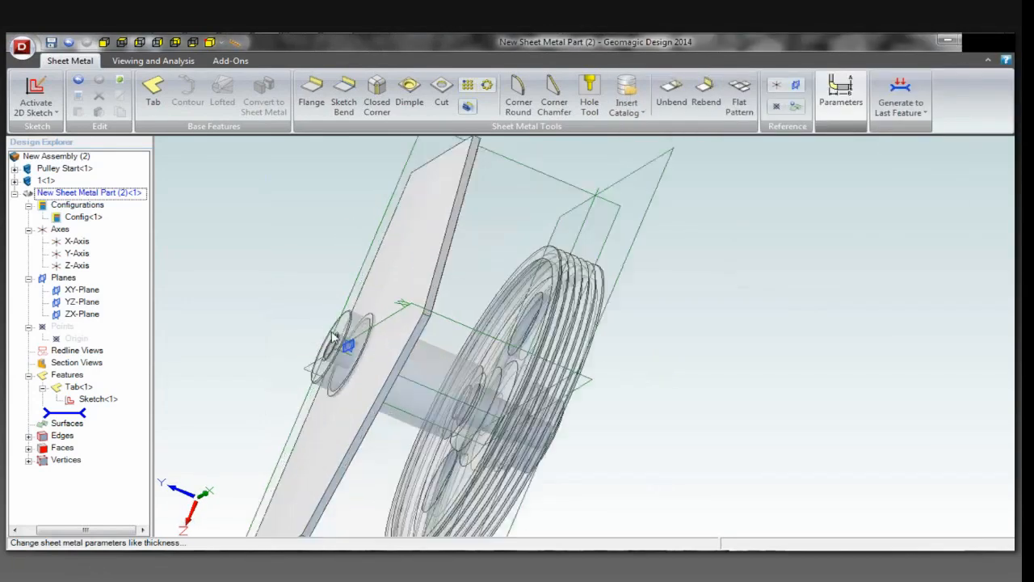
scroll(332, 338, "up", 2)
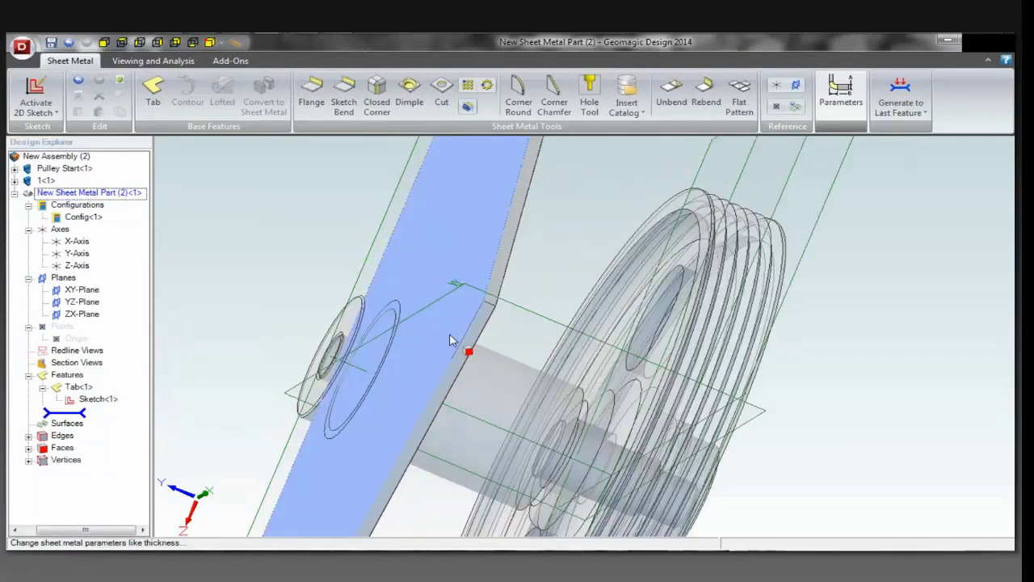
middle_click_drag(452, 340, 471, 346)
scroll(471, 346, "down", 3)
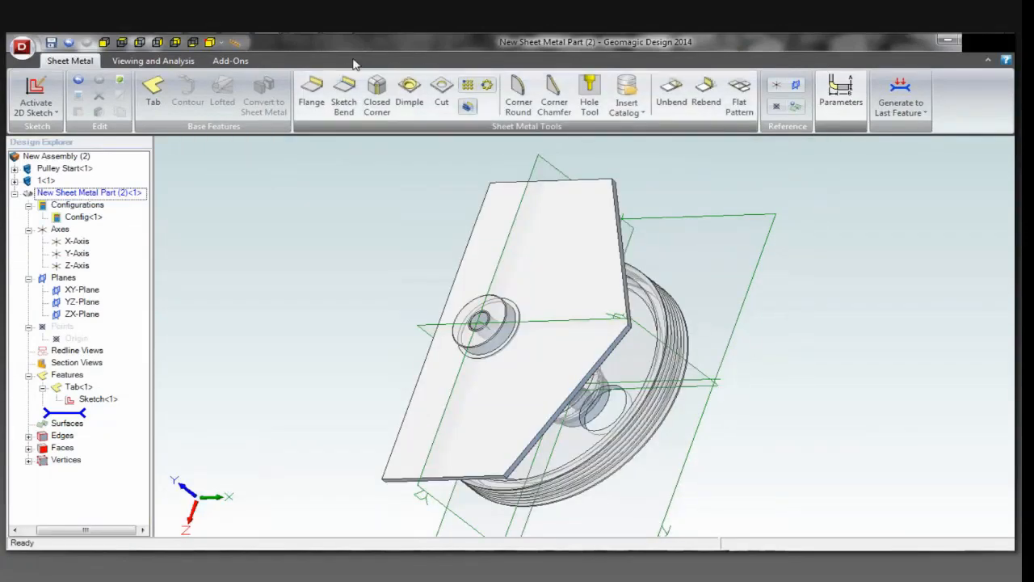
left_click(311, 97)
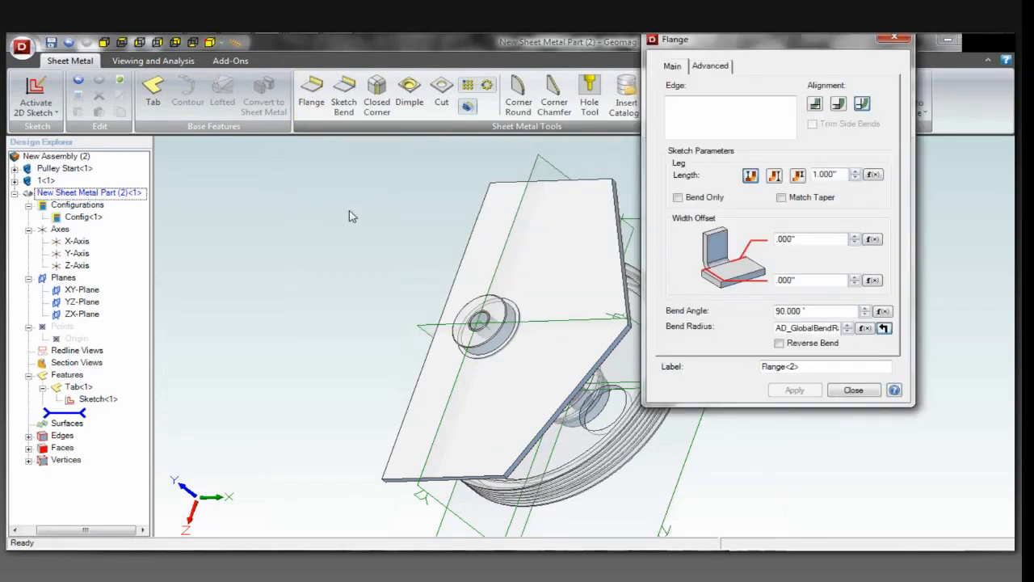
middle_click_drag(595, 512, 577, 438)
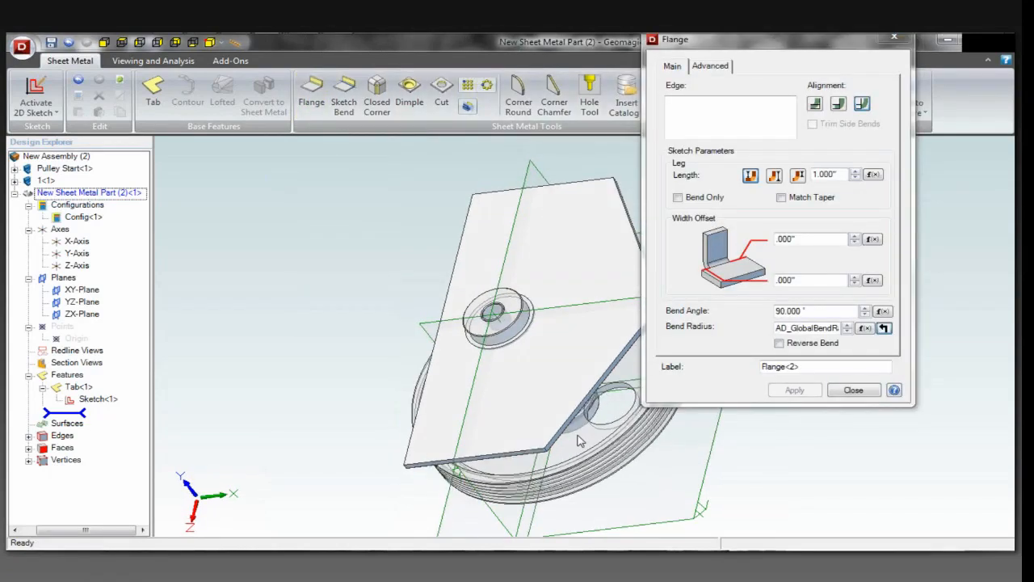
left_click(568, 437)
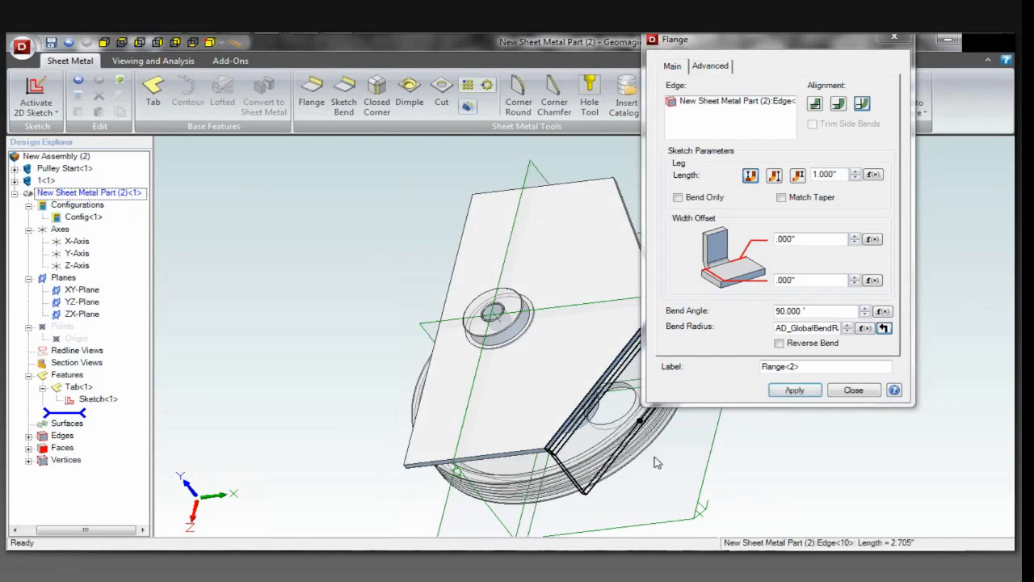
middle_click_drag(675, 474, 648, 478)
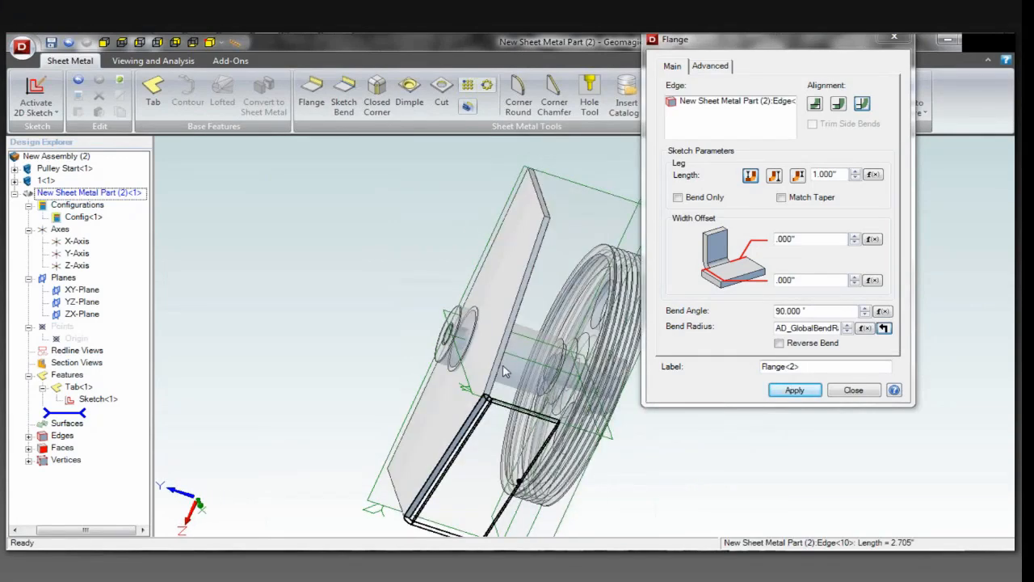
left_click(501, 365)
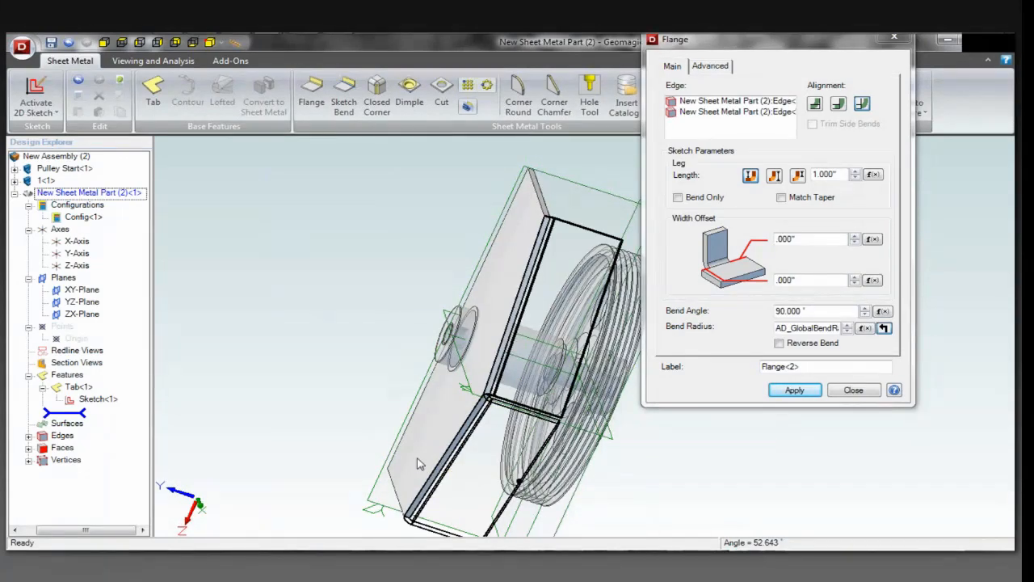
middle_click_drag(418, 464, 385, 376)
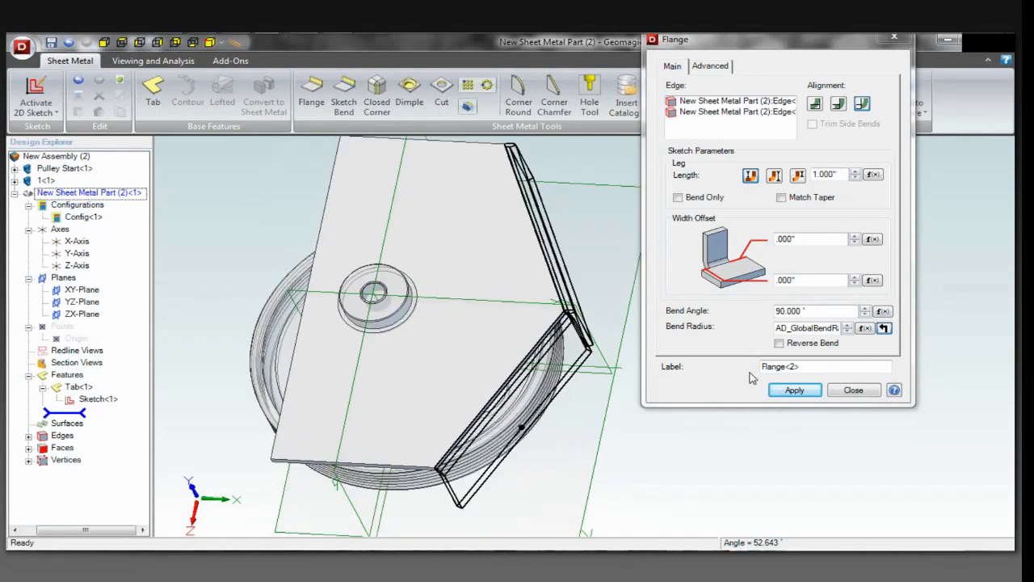
Step: Try an 85° bend angle on the two flanges and restore it to 90°
left_click(865, 314)
left_click(865, 314)
left_click(865, 314)
left_click(865, 314)
left_click(864, 314)
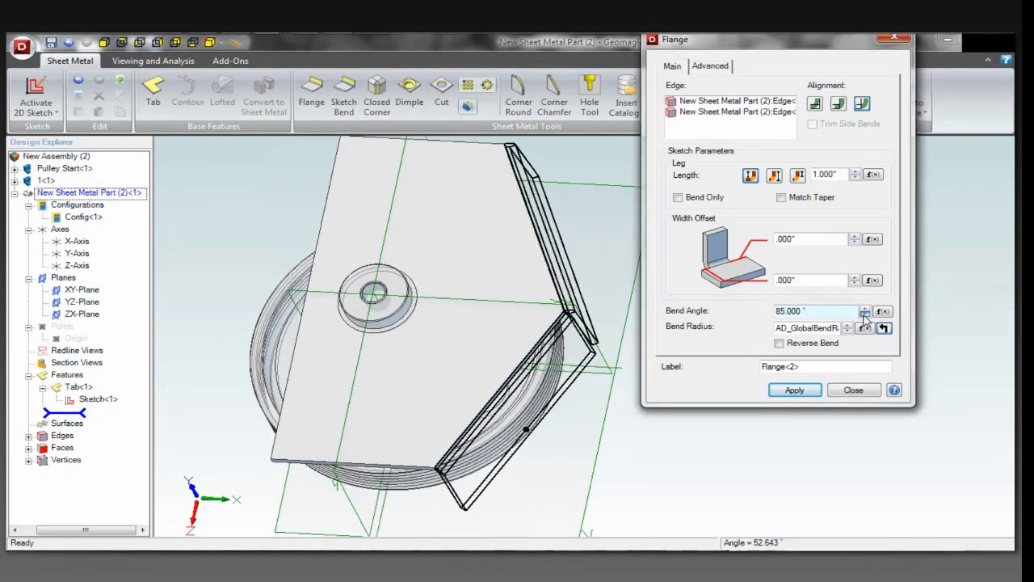
left_click(864, 314)
left_click(865, 315)
left_click(864, 314)
left_click(865, 315)
left_click(864, 314)
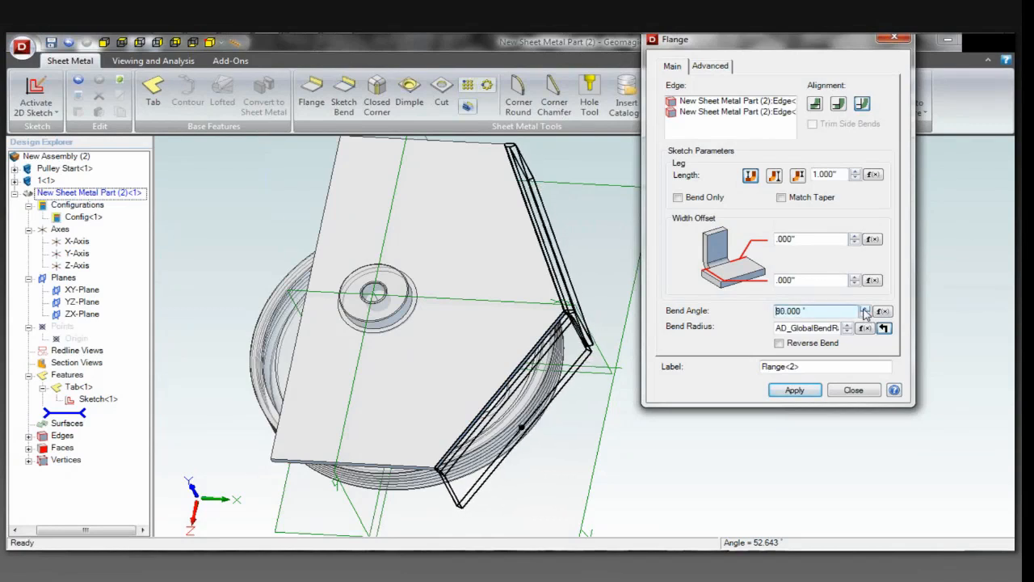
Step: Set both width offsets of the flanges to .25"
left_click(782, 238)
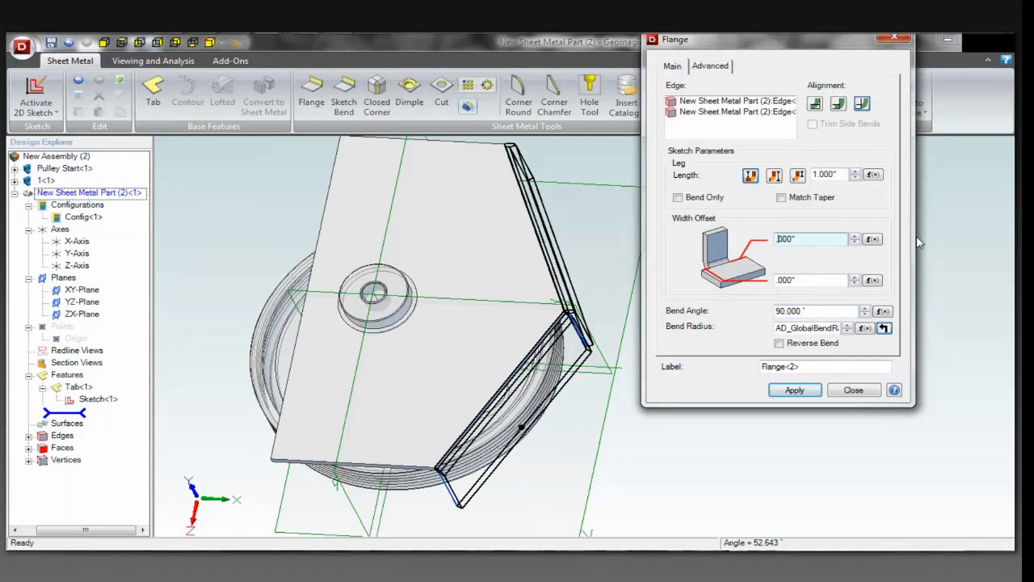
type("25")
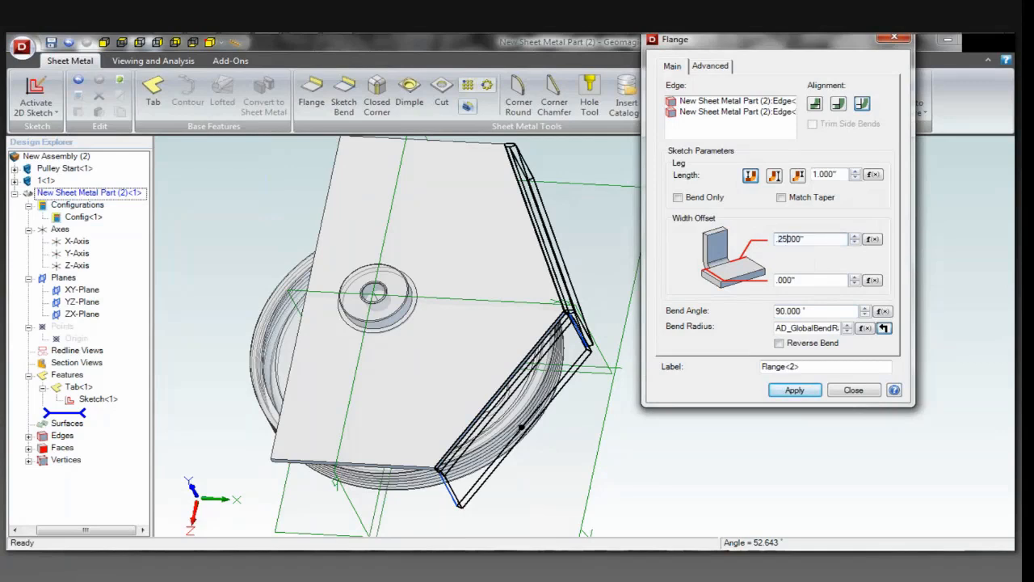
left_click(779, 280)
type("25")
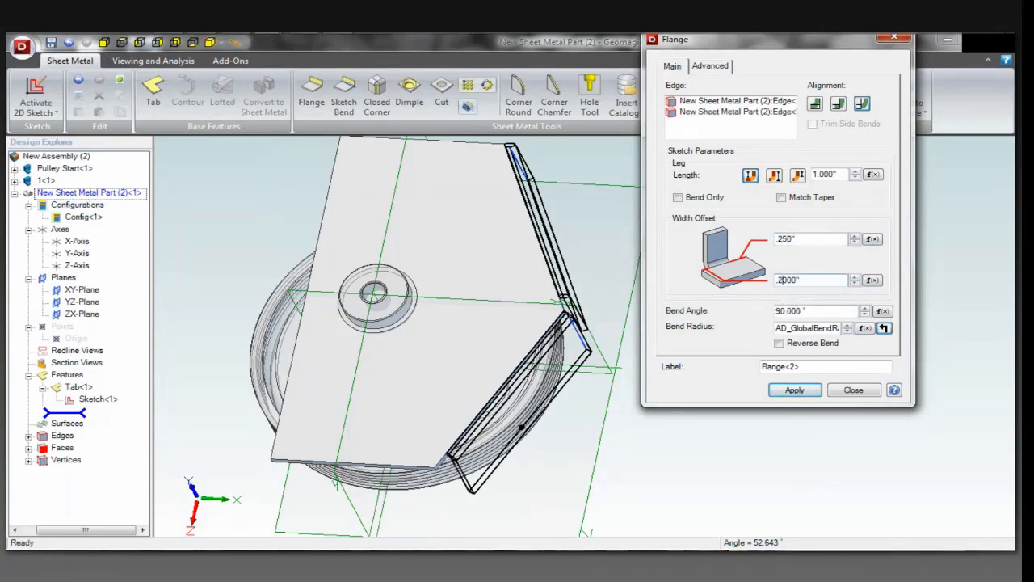
key("Tab")
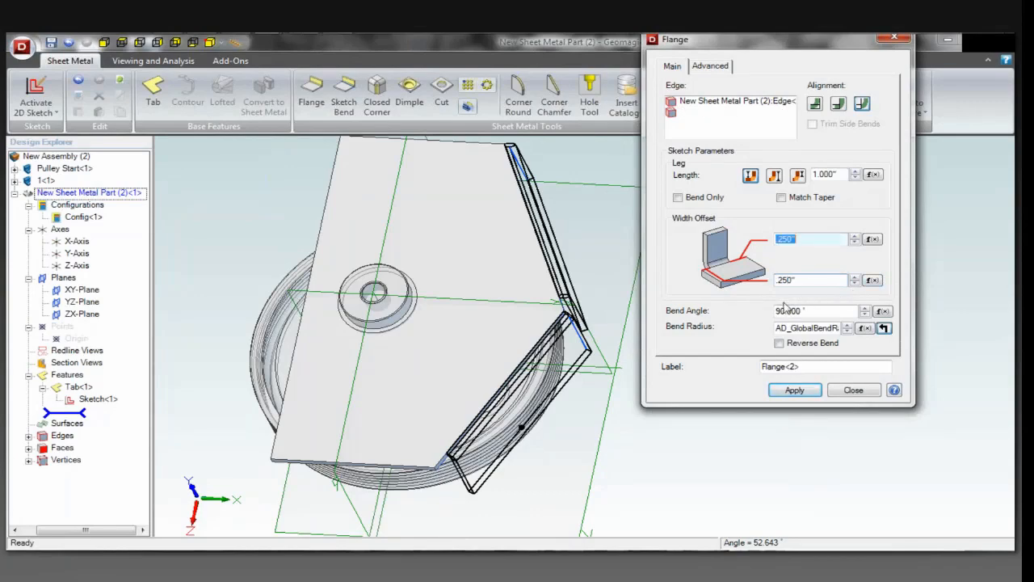
Step: Set the flange leg length to 1.5" and create the two flanges
right_click_drag(584, 469, 564, 473)
middle_click_drag(565, 473, 567, 472)
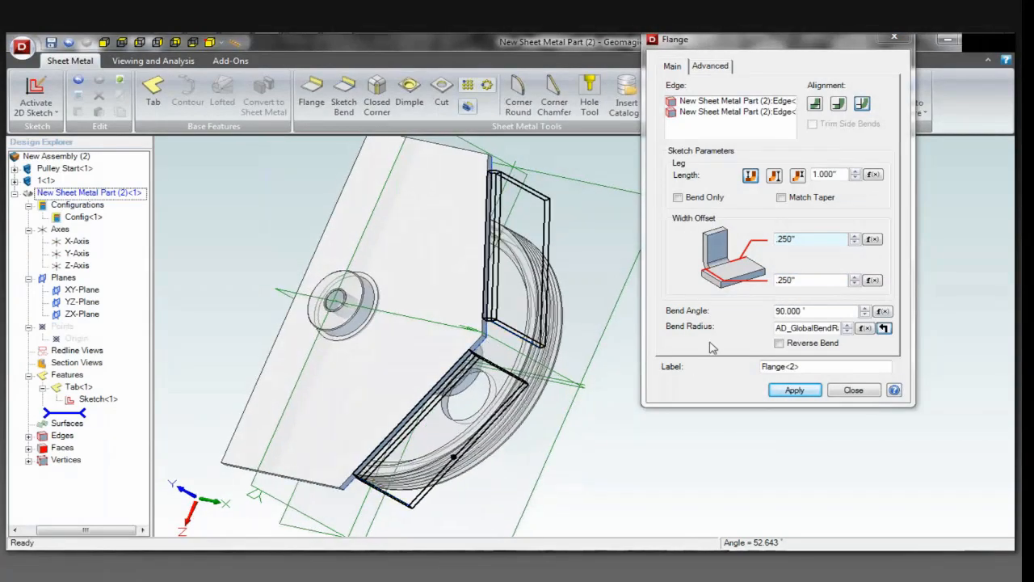
left_click(842, 175)
type("1.5")
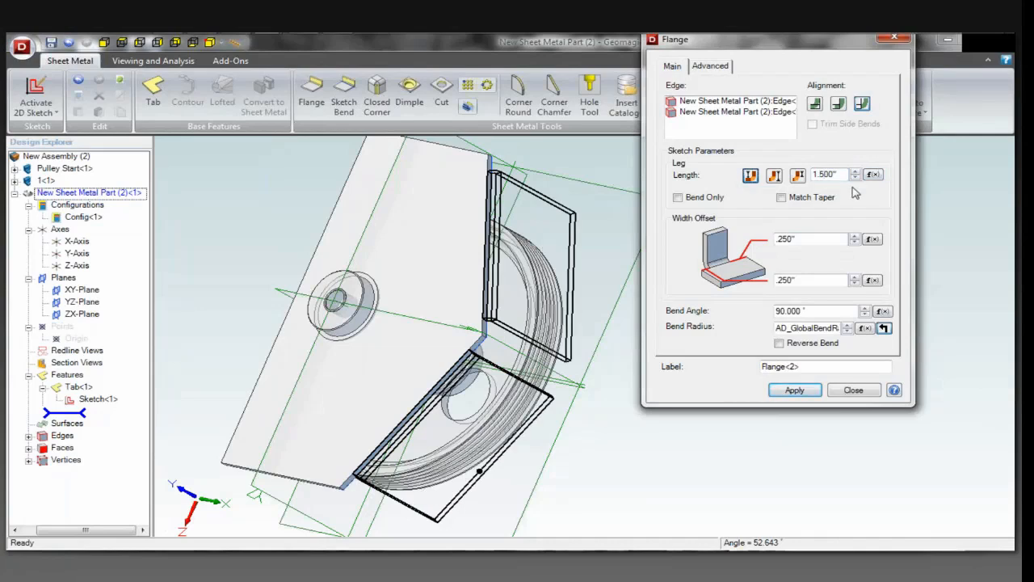
left_click(798, 392)
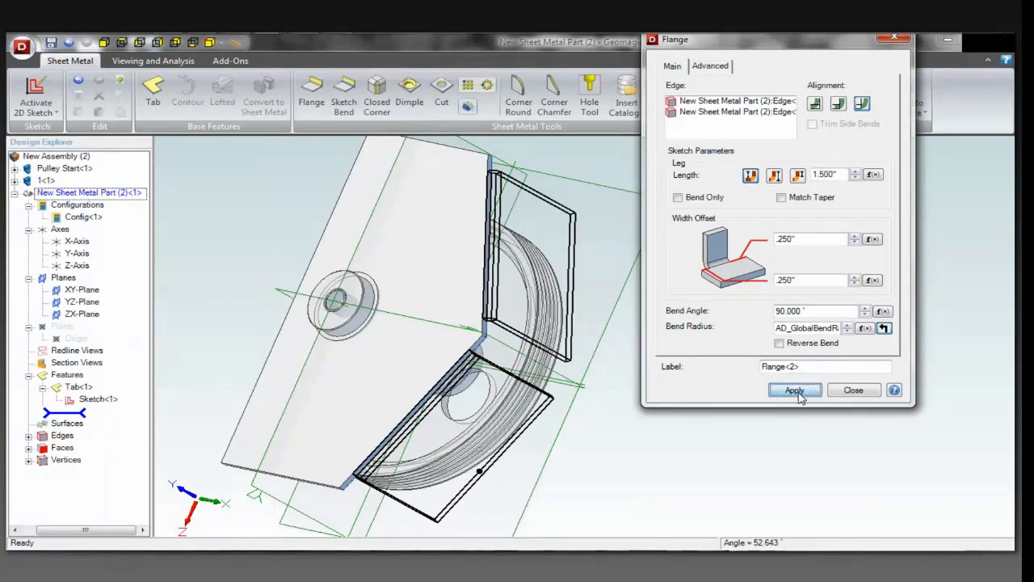
left_click(854, 390)
Step: Edit the finished flange feature and set its leg length to 2.00"
middle_click_drag(650, 402, 670, 387)
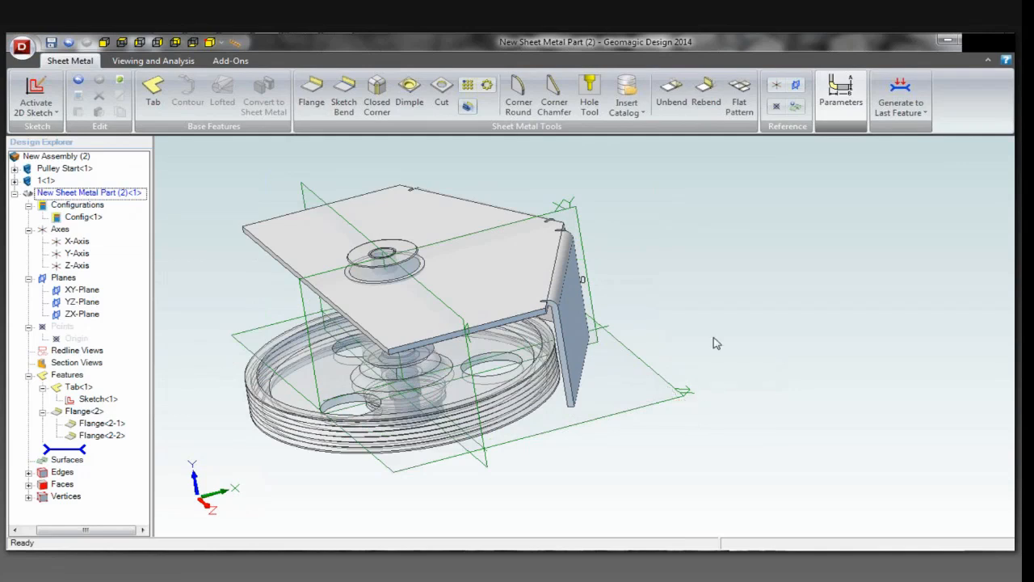
right_click(84, 414)
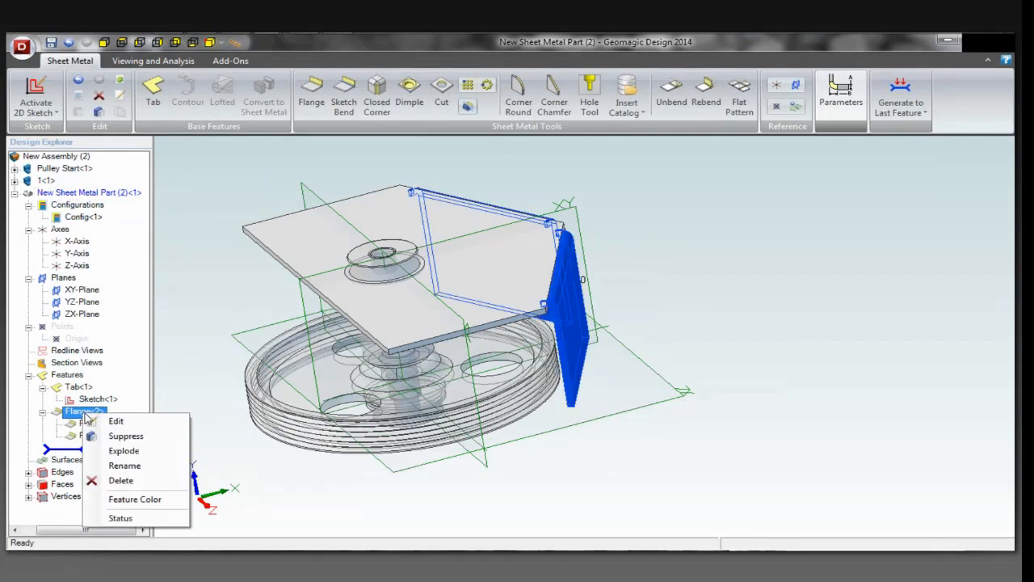
left_click(107, 422)
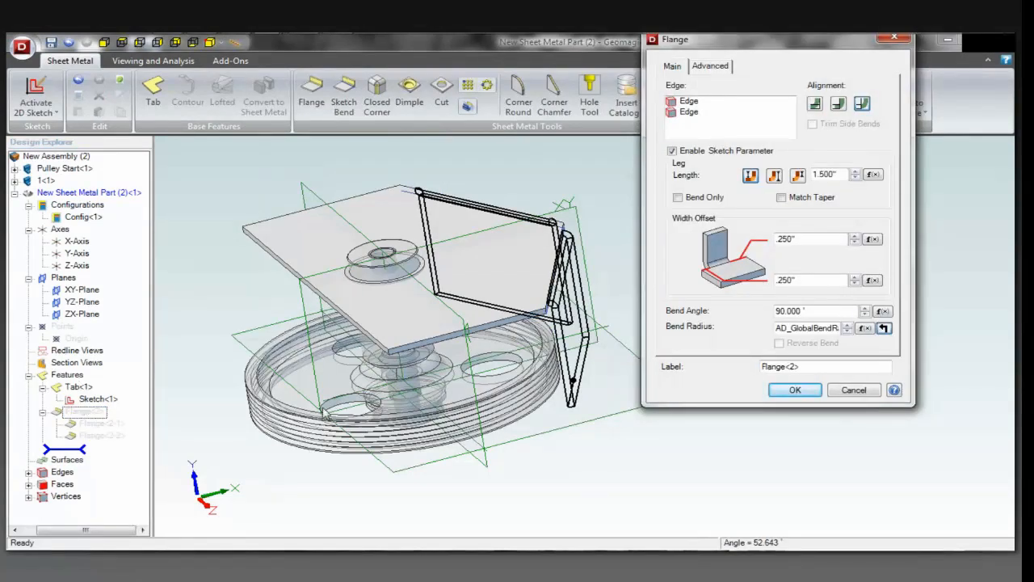
double_click(822, 174)
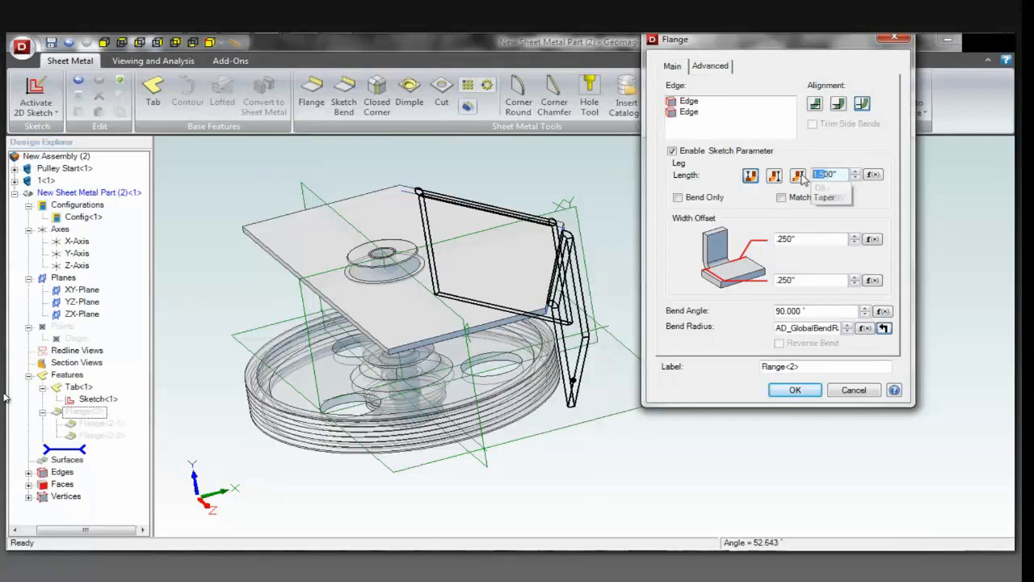
type(".200")
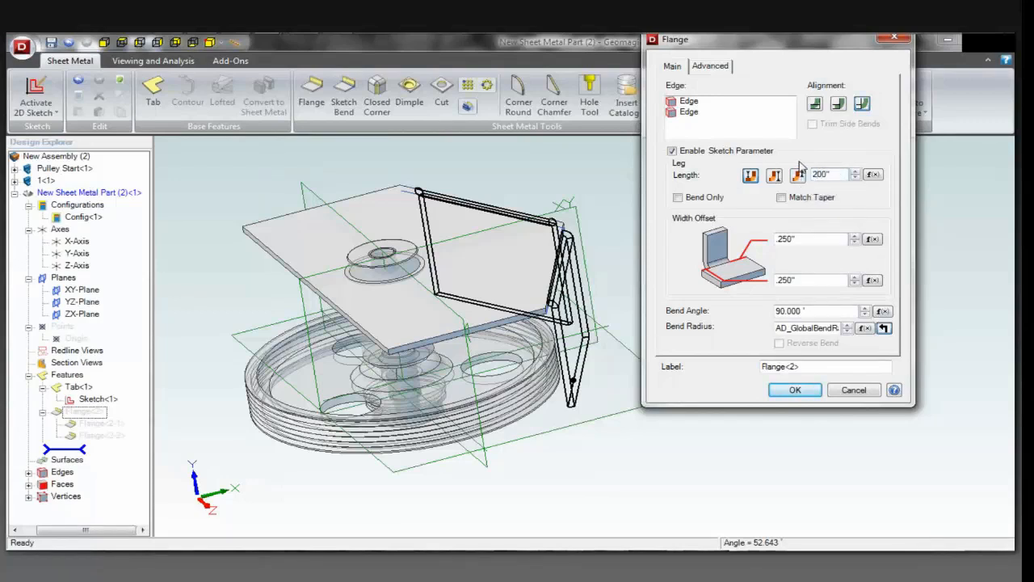
type(".")
left_click(796, 391)
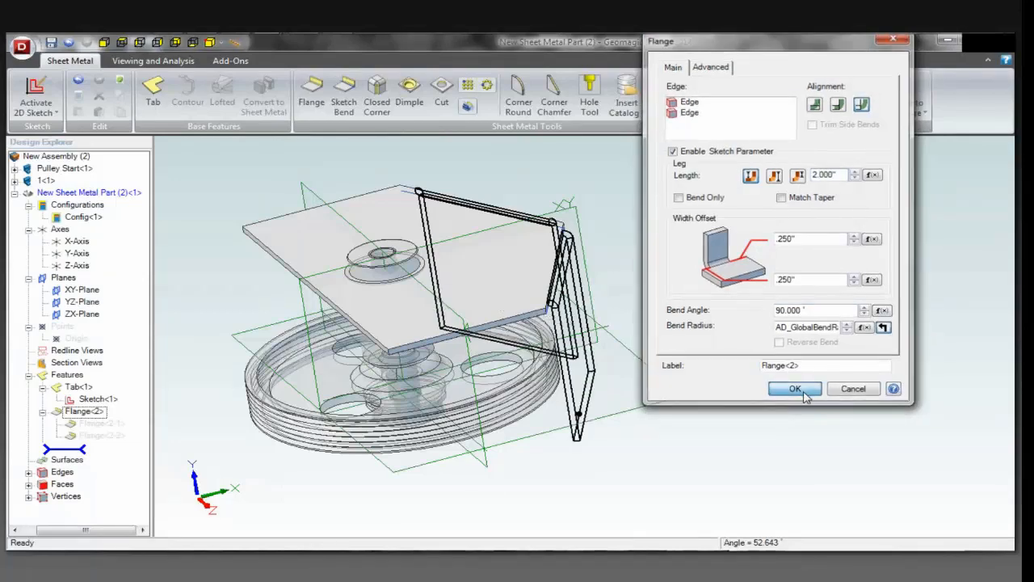
mouse_move(721, 456)
middle_mouse_down()
mouse_move(691, 452)
mouse_move(721, 463)
middle_mouse_up()
left_click(751, 424)
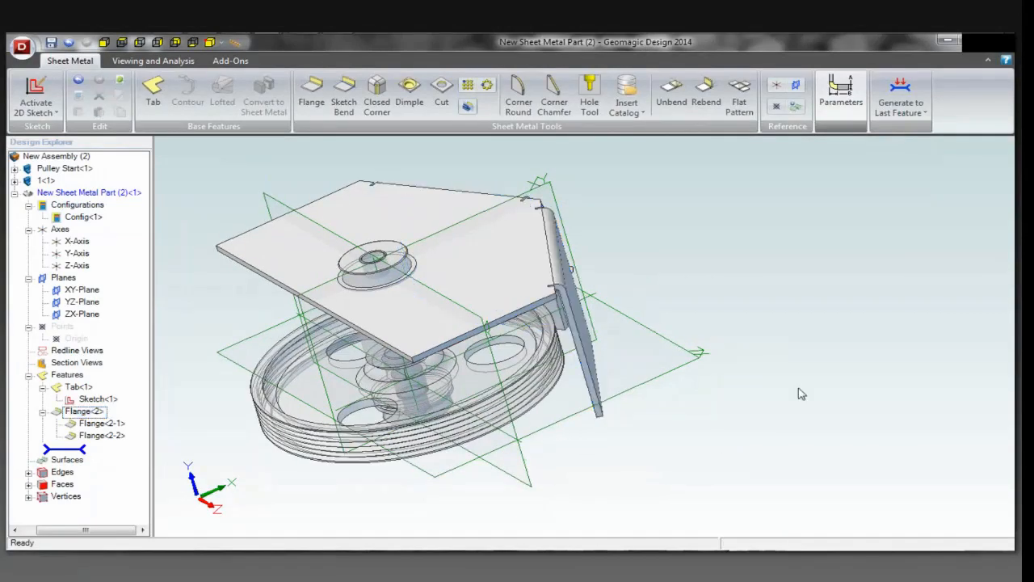
Step: Apply a .125" Corner Round to the tab's four corners, leaving out the apex between the two flanges
middle_click_drag(800, 389, 767, 468)
left_click(518, 95)
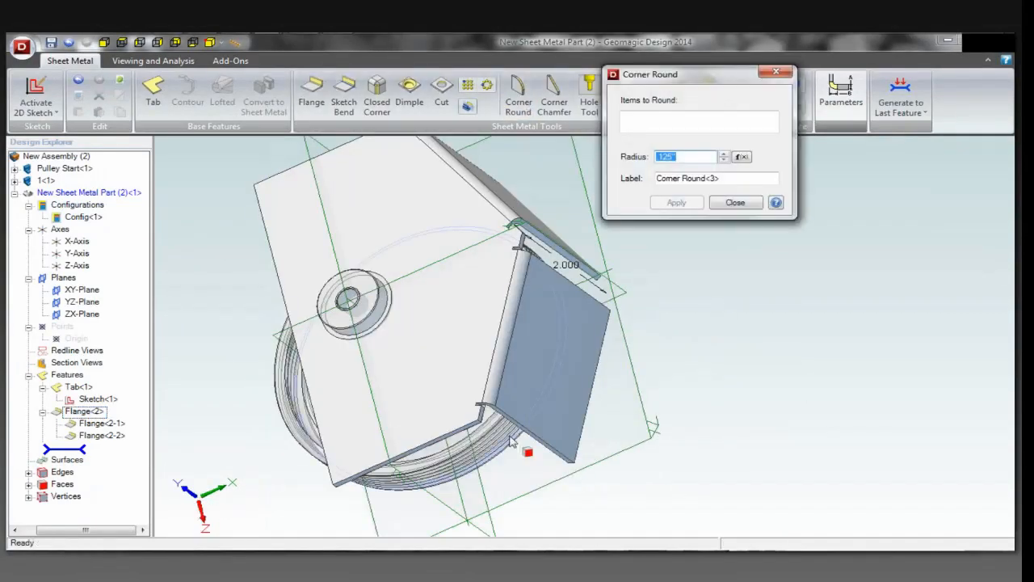
left_click(481, 424)
middle_click_drag(480, 424, 605, 353)
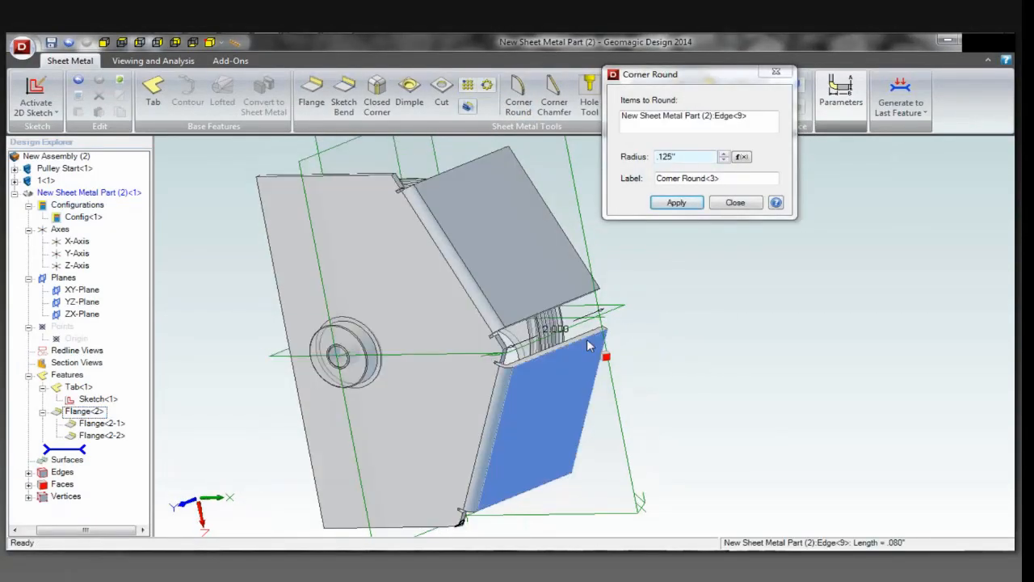
middle_click_drag(526, 176, 487, 261)
left_click(428, 279)
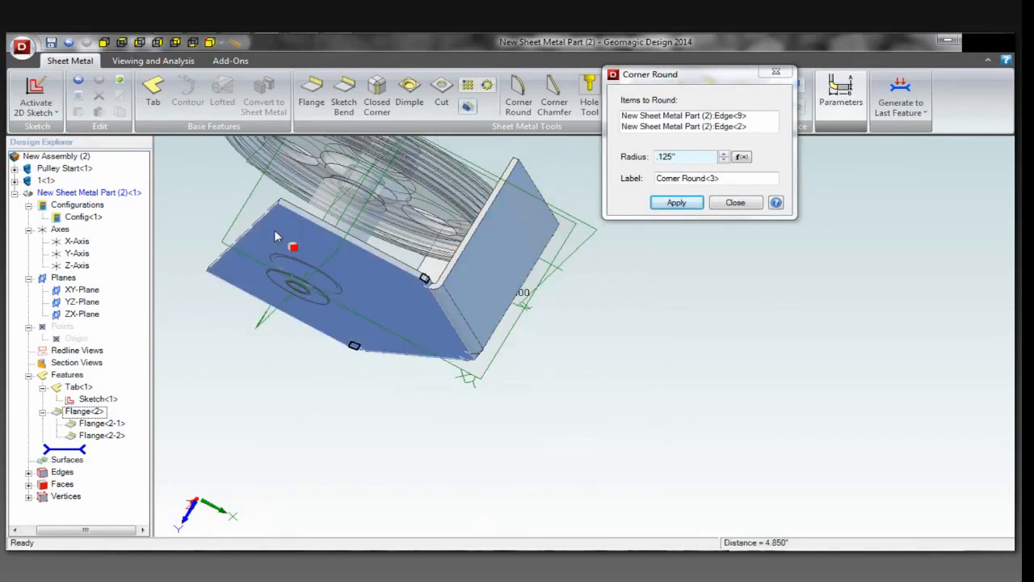
middle_click_drag(275, 234, 383, 232)
left_click(387, 235)
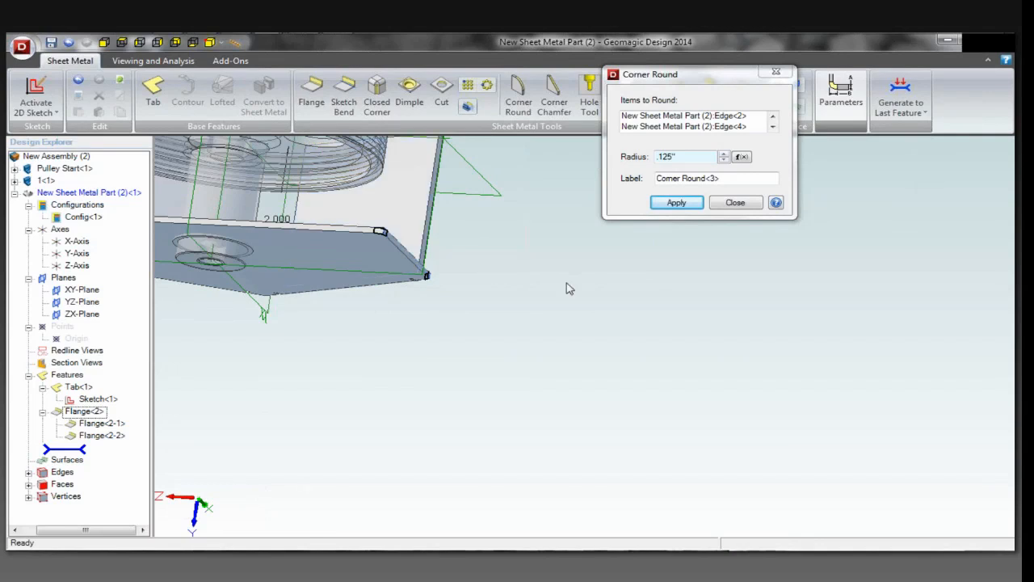
mouse_move(568, 288)
middle_mouse_down()
mouse_move(217, 282)
mouse_move(458, 285)
mouse_move(480, 266)
mouse_move(563, 269)
middle_mouse_up()
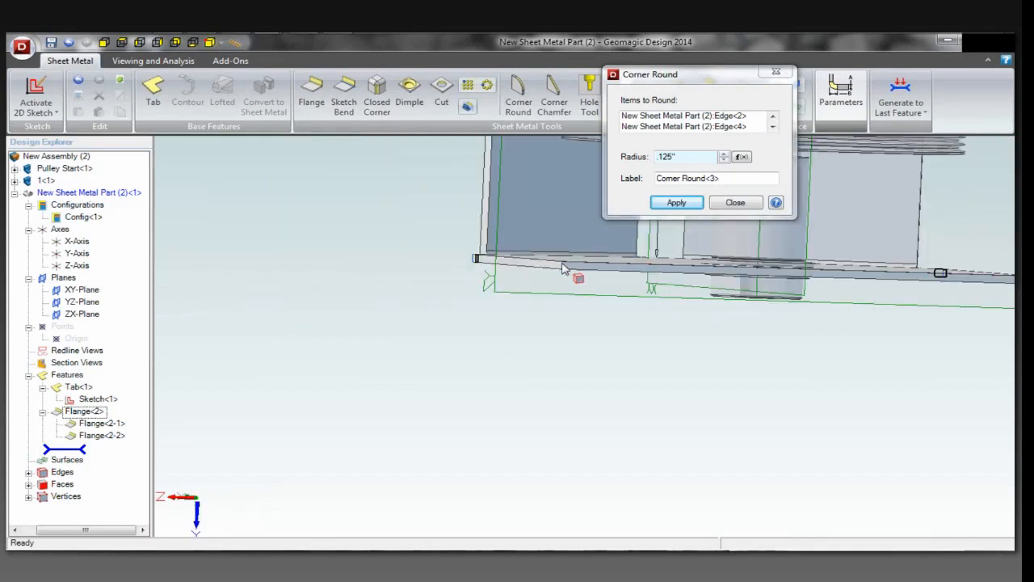
left_click(564, 268)
middle_click_drag(629, 289, 663, 230)
left_click(677, 202)
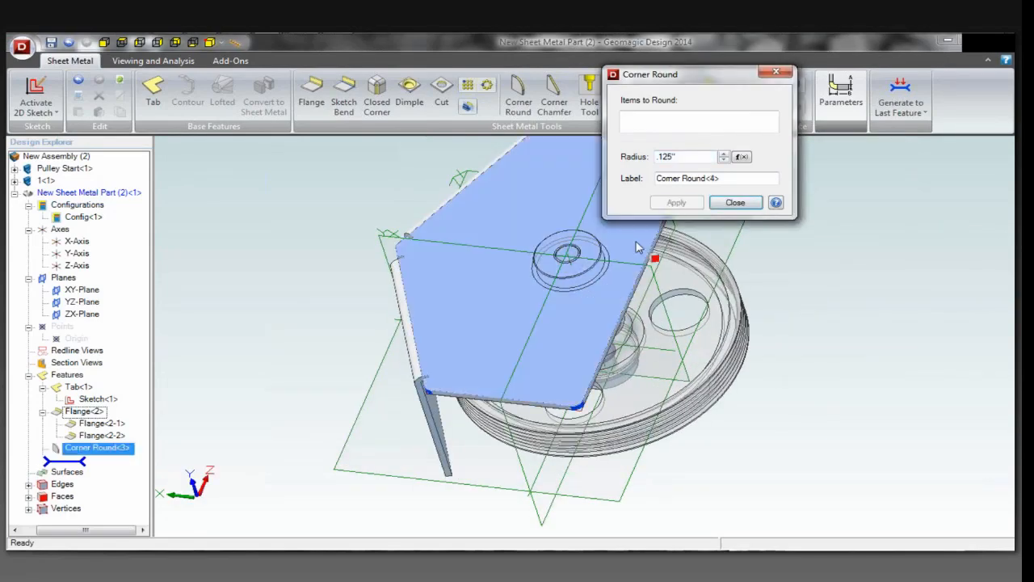
left_click(747, 203)
left_click(803, 294)
Step: Leave the sheet metal part and return to editing the top-level assembly
middle_click_drag(801, 291, 546, 459)
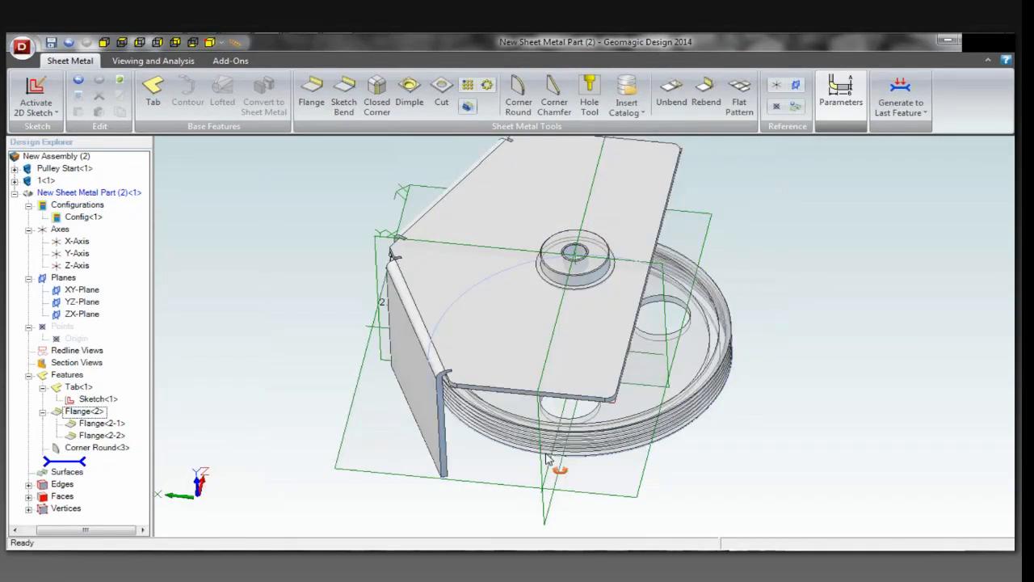
right_click(60, 159)
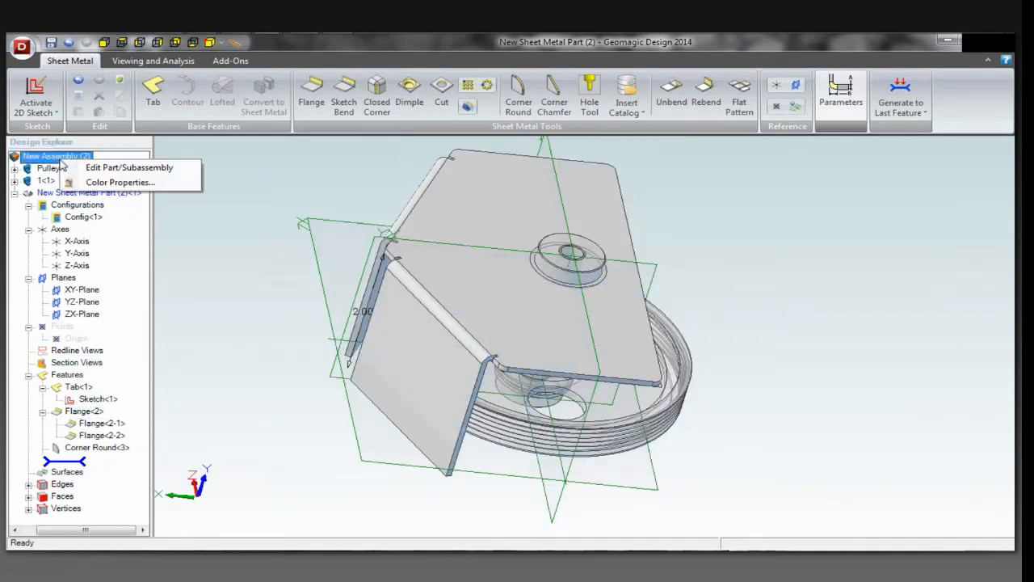
left_click(87, 169)
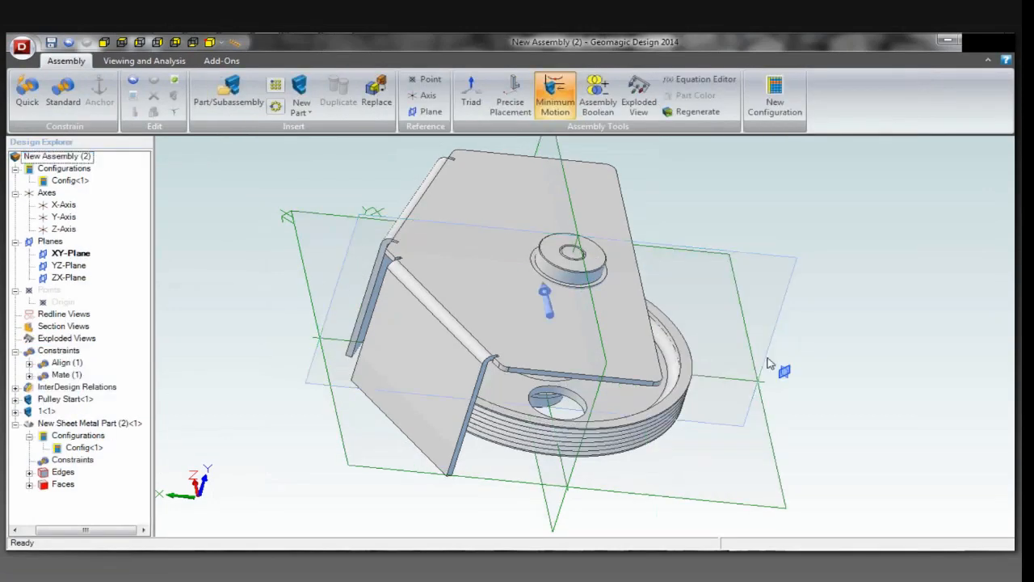
middle_click_drag(768, 357, 737, 353)
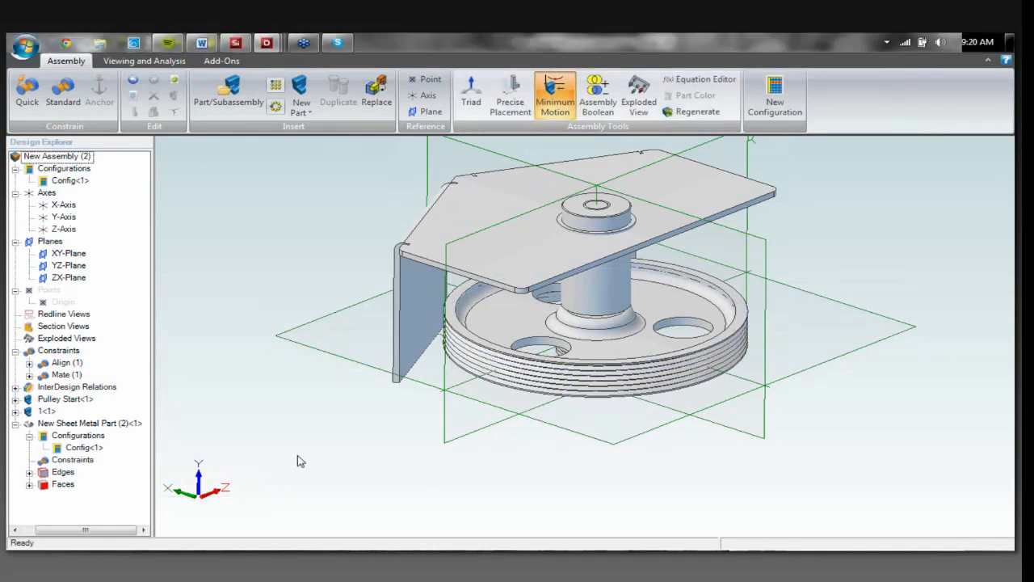
scroll(299, 456, "down", 3)
scroll(352, 413, "up", 2)
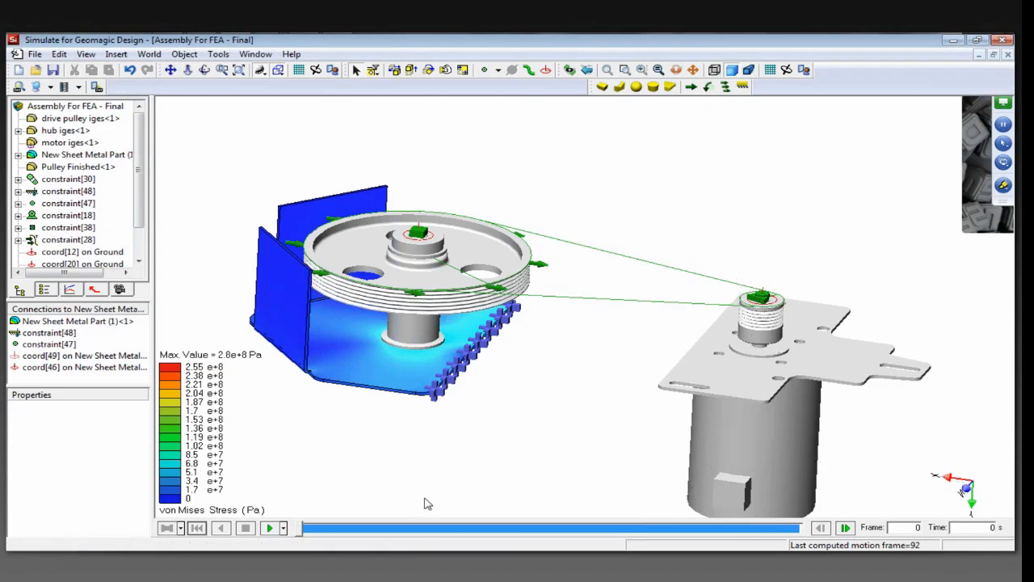
Step: Run the motion simulation of the belt-driven pulley assembly, stop it, and rewind to frame 0 to examine the bracket's von Mises stress plot
left_click(271, 528)
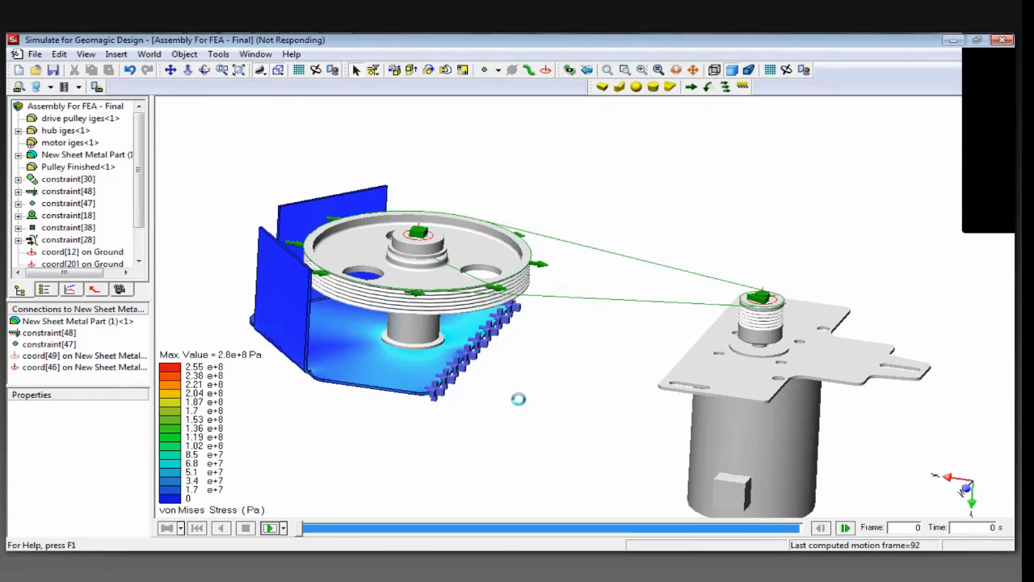
left_click(526, 446)
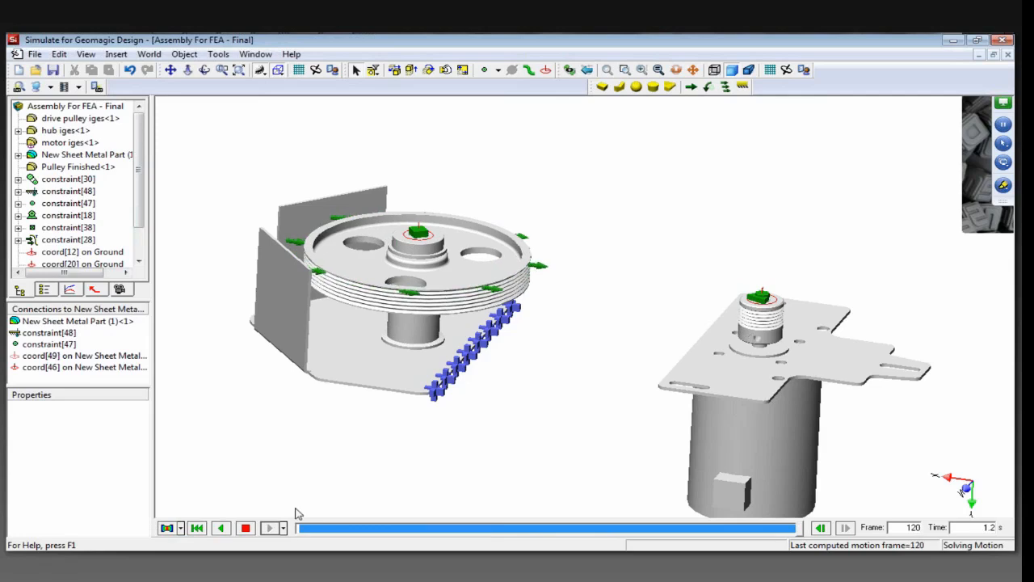
left_click(248, 529)
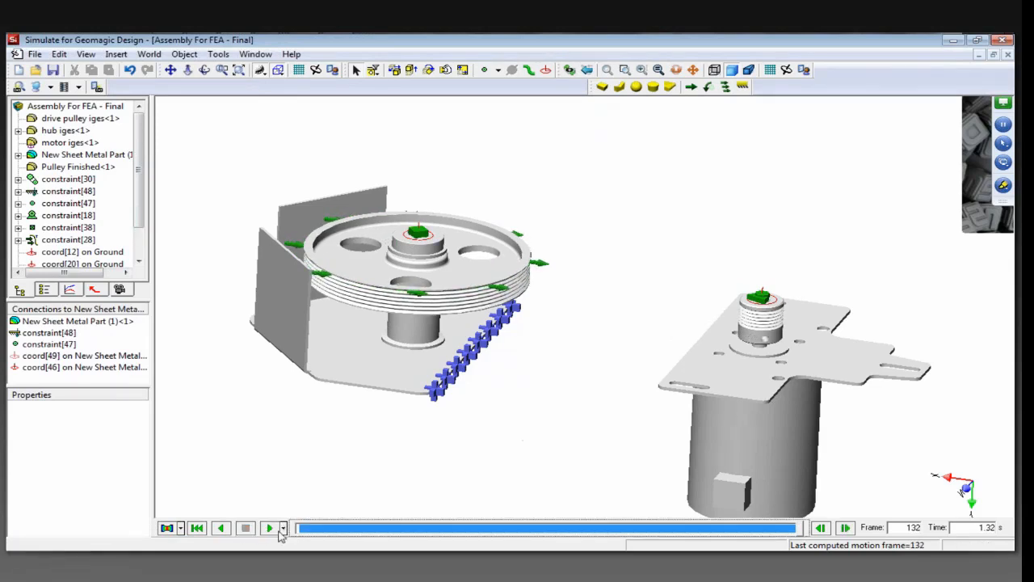
left_click(197, 528)
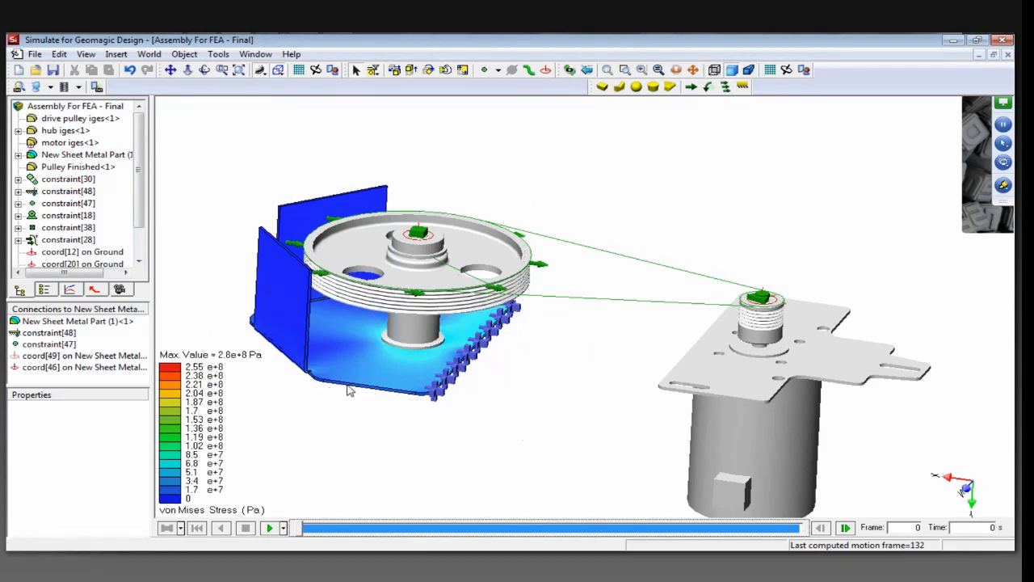
mouse_move(345, 385)
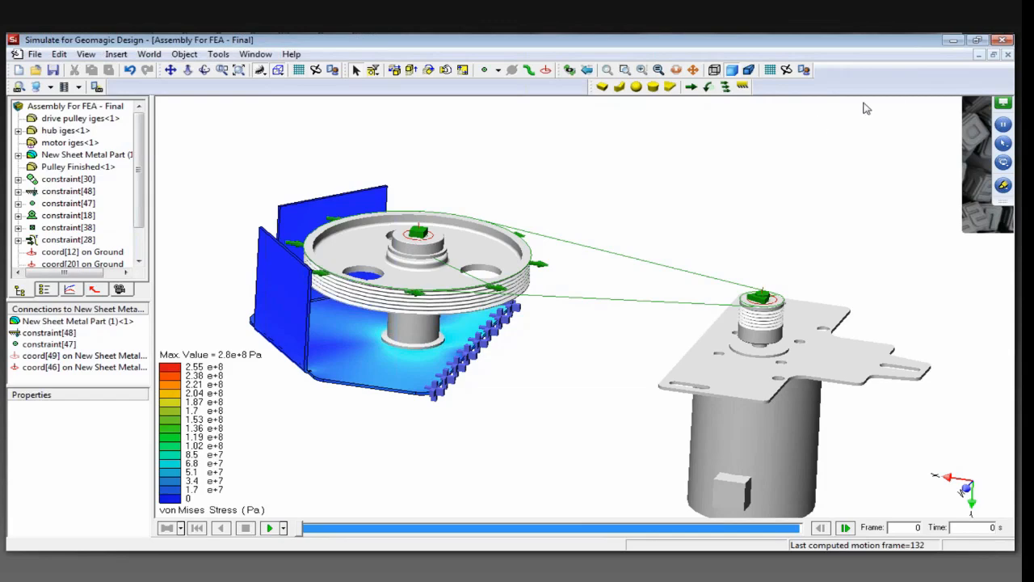
Step: Minimize the Simulate program and switch to the New Assembly (2) window in Geomagic Design
left_click(947, 40)
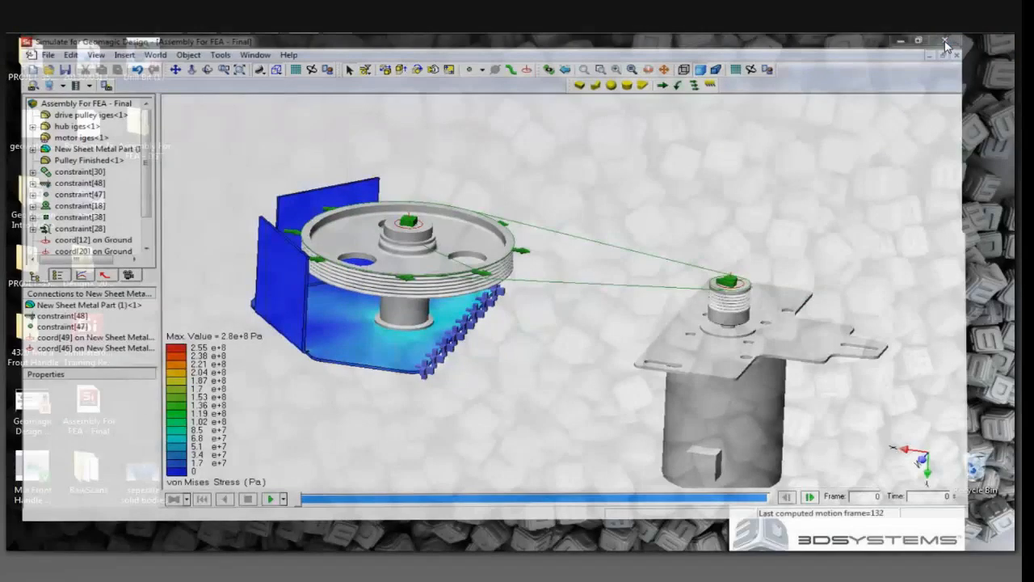
mouse_move(266, 42)
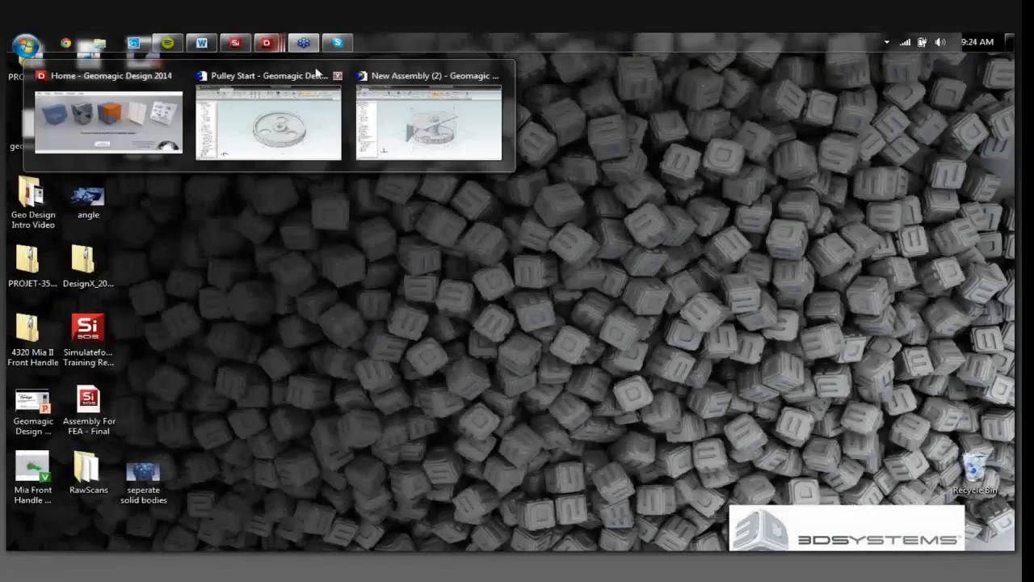
left_click(383, 106)
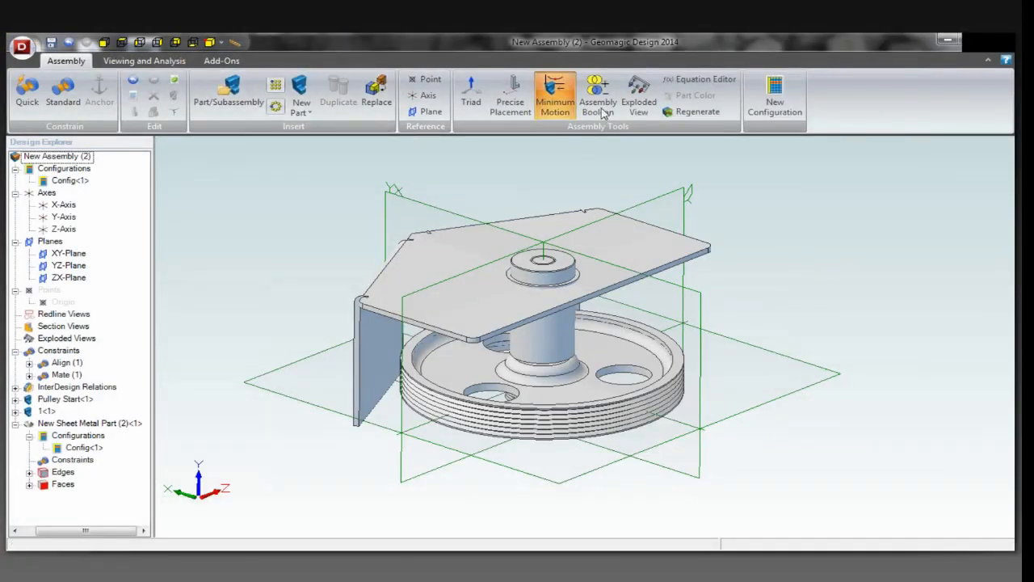
Step: Start a new drawing from the home window with the ANSI C template and name the sheet Bracket
left_click(144, 63)
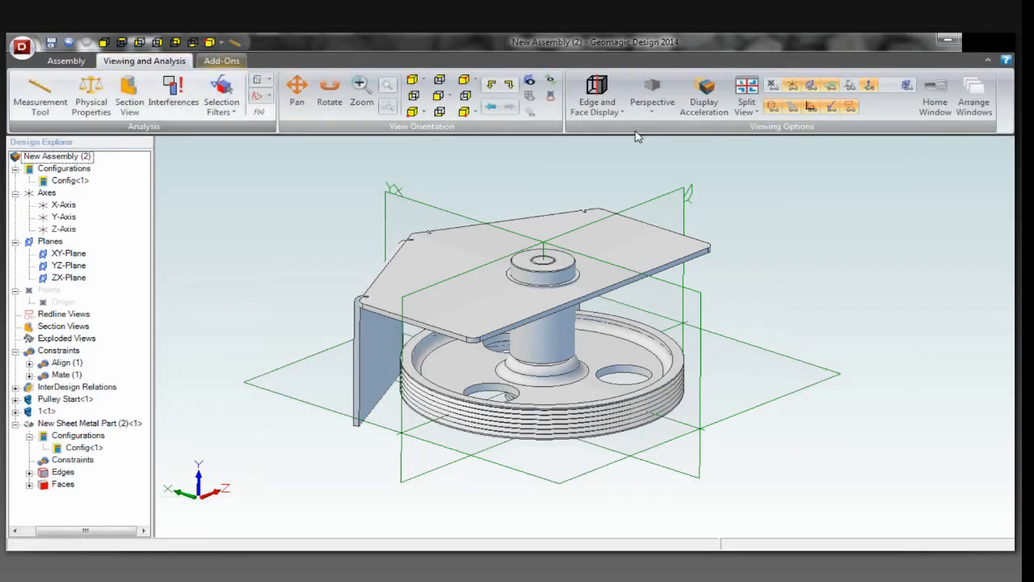
left_click(935, 102)
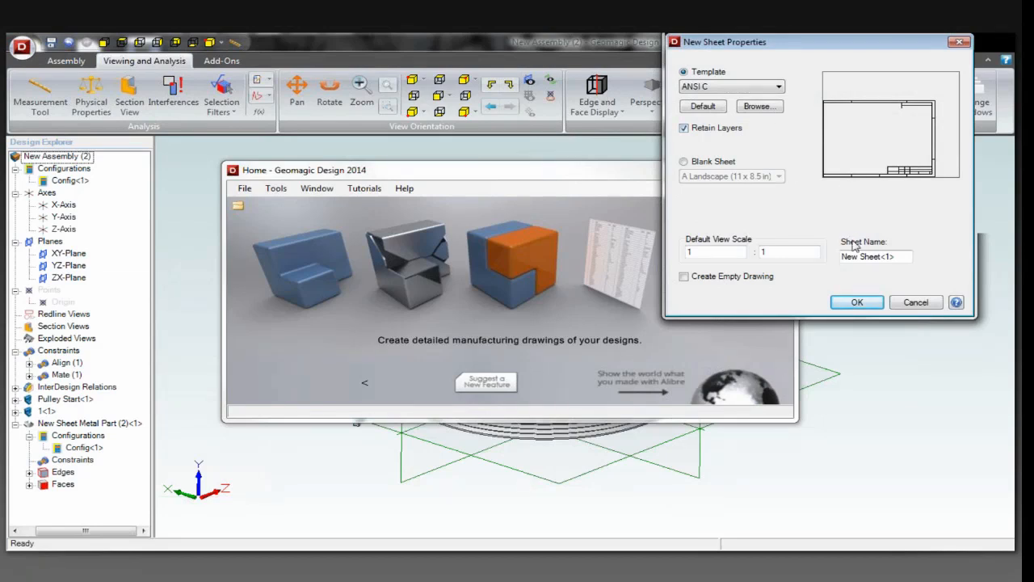
left_click_drag(904, 256, 773, 253)
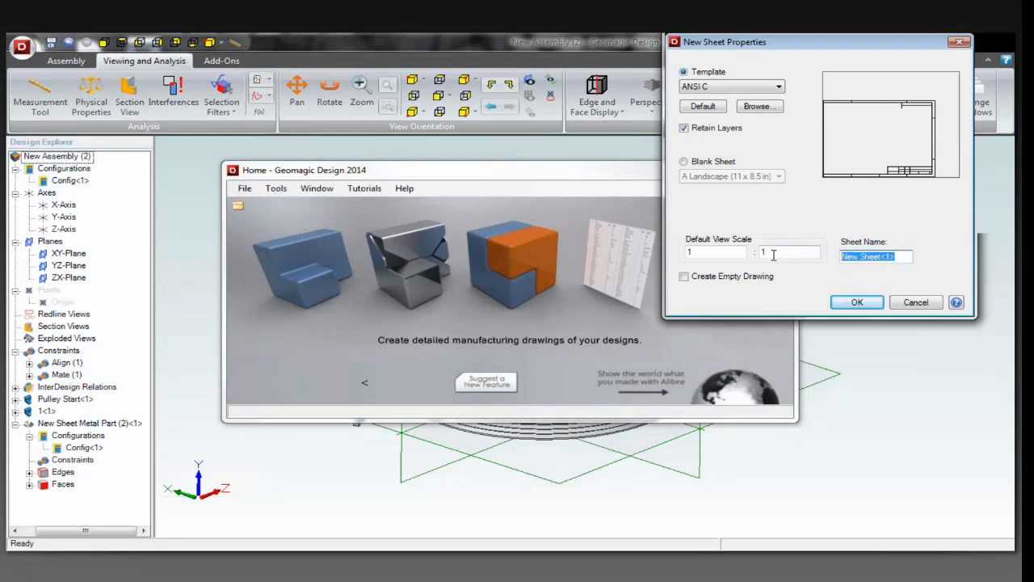
type("Bracket")
left_click(854, 302)
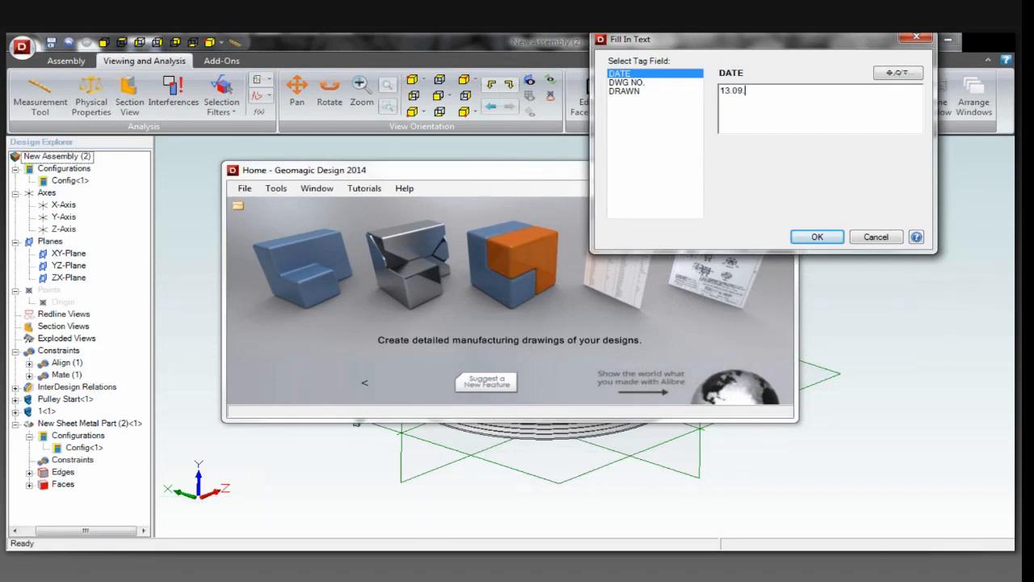
Step: Set the title block's drawing number to 2, enter the drafter's name, and confirm the text fields
left_click(650, 82)
type("2")
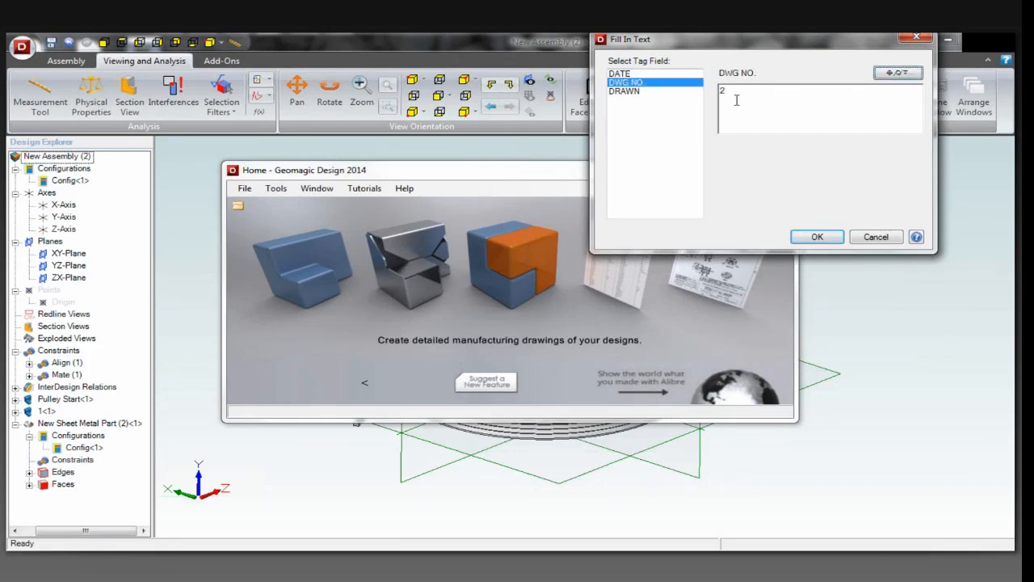
left_click(638, 92)
type("Sean ")
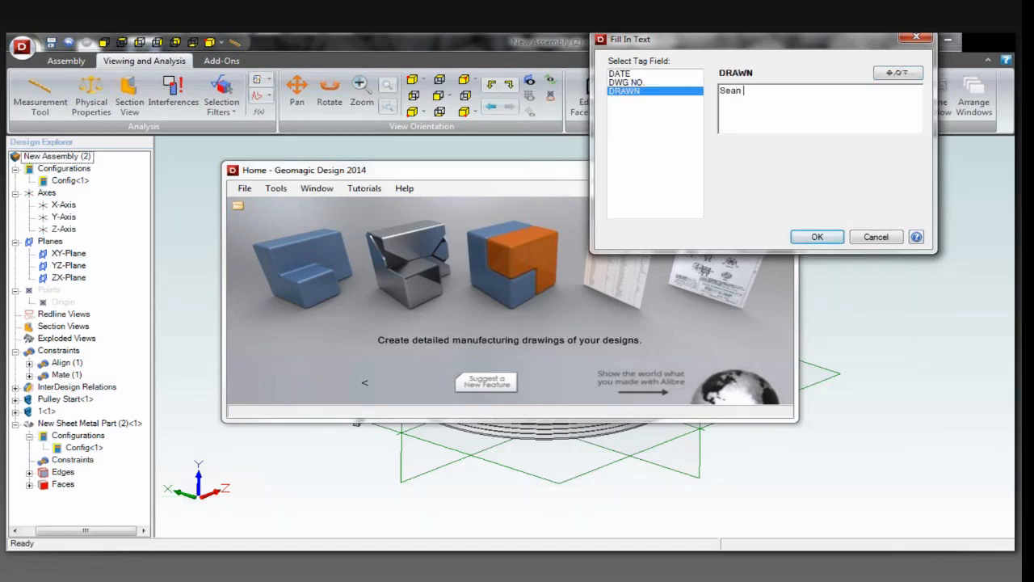
type("Parker")
left_click(816, 236)
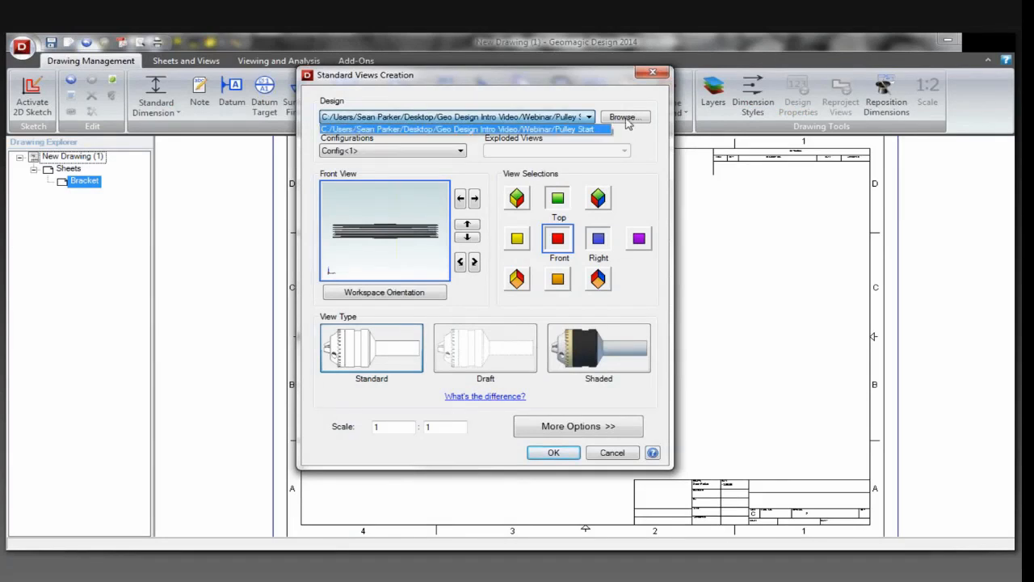
left_click(628, 124)
left_click(629, 124)
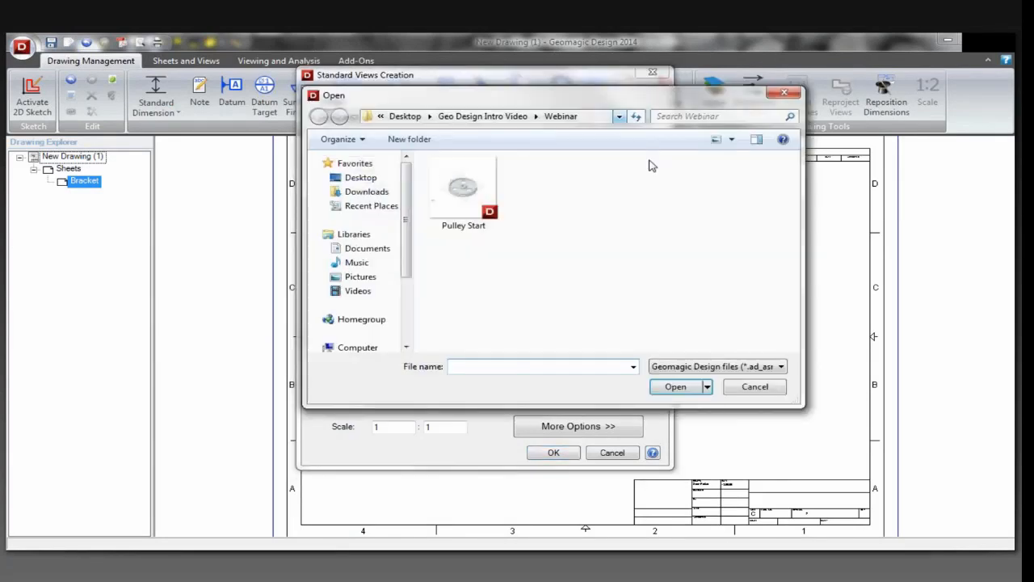
left_click(751, 391)
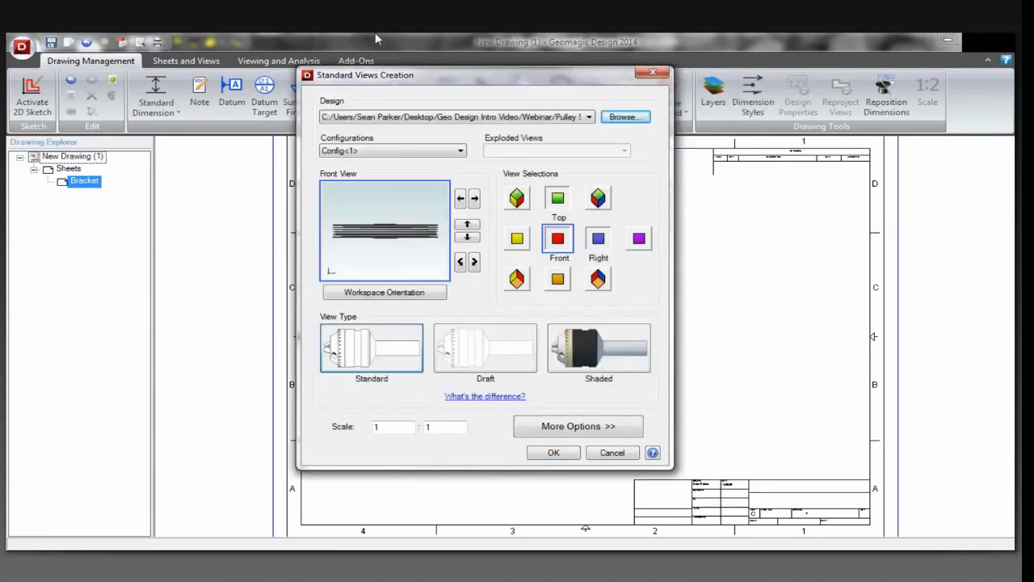
left_click(607, 451)
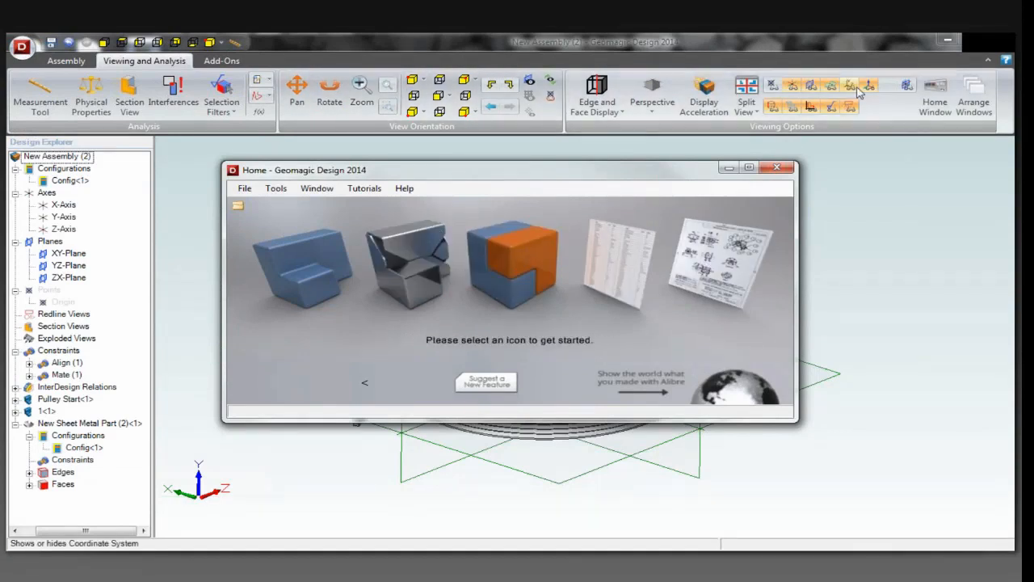
Step: Return to the New Assembly (2) window and save the assembly with its new hub and sheet metal parts to the Desktop
left_click(910, 46)
left_click(948, 40)
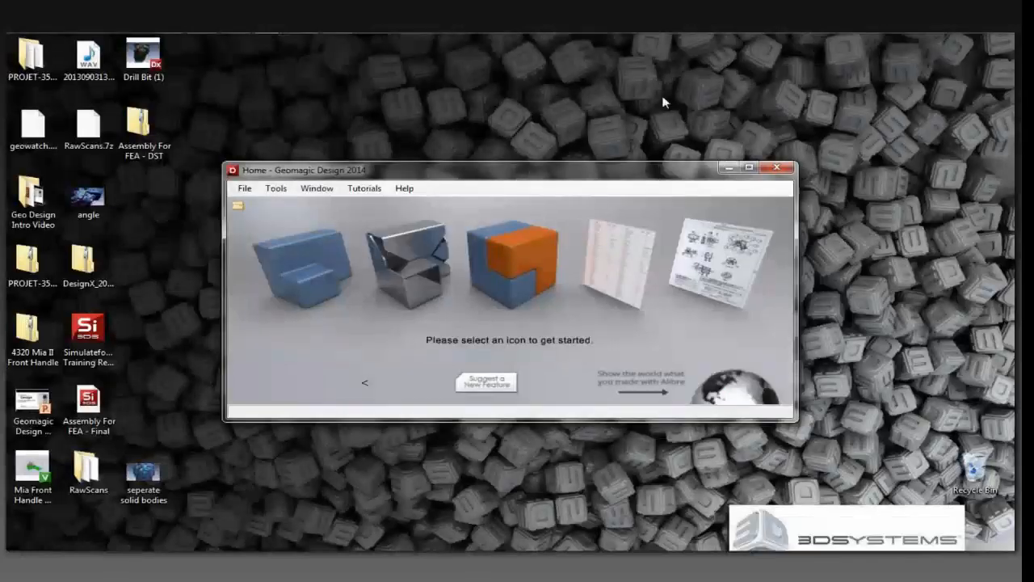
mouse_move(292, 46)
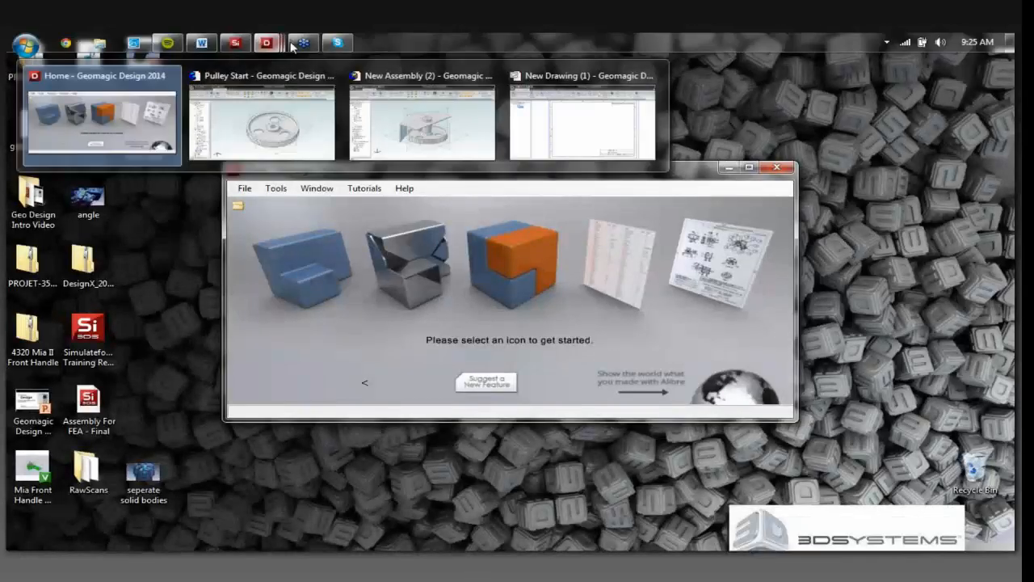
left_click(439, 124)
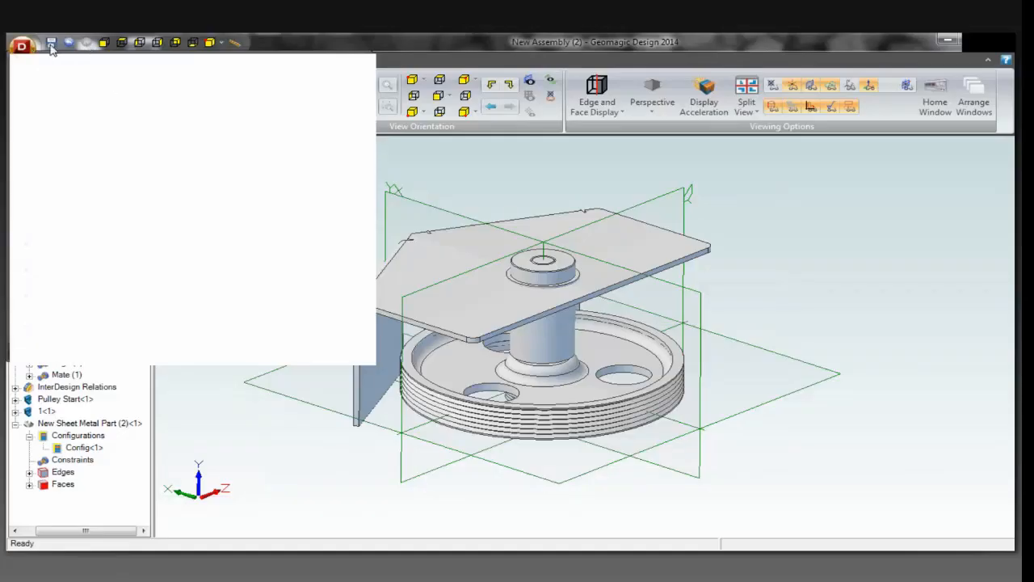
left_click(44, 147)
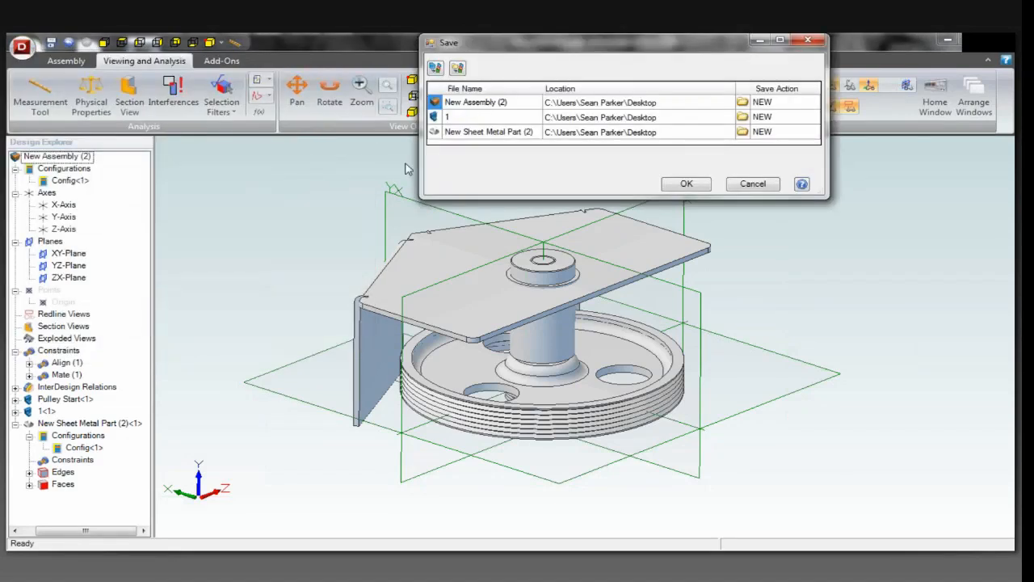
left_click(683, 183)
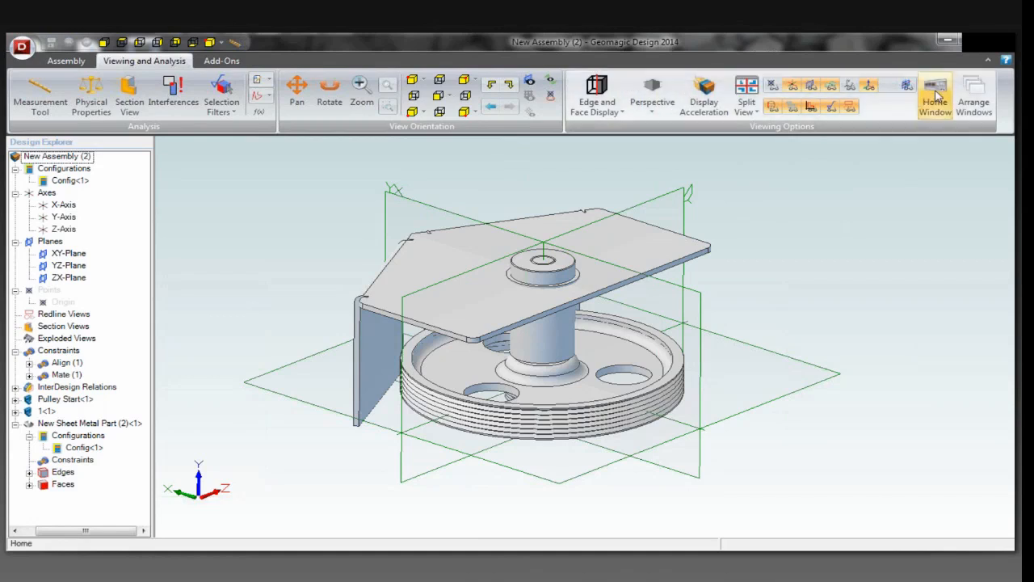
Step: Start another new drawing from the home window, keeping the ANSI C template and the default sheet settings
left_click(936, 97)
left_click(681, 262)
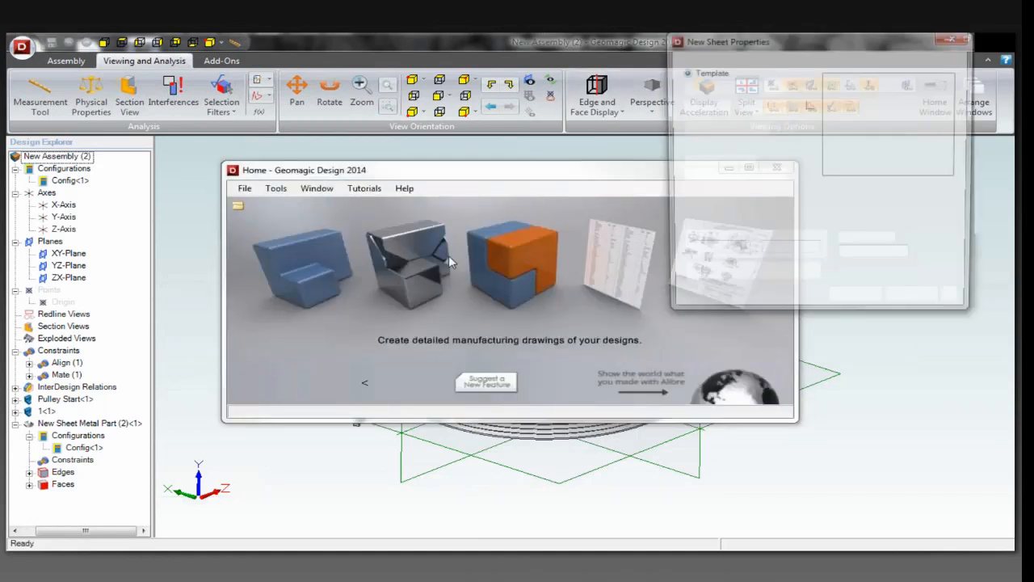
left_click(857, 300)
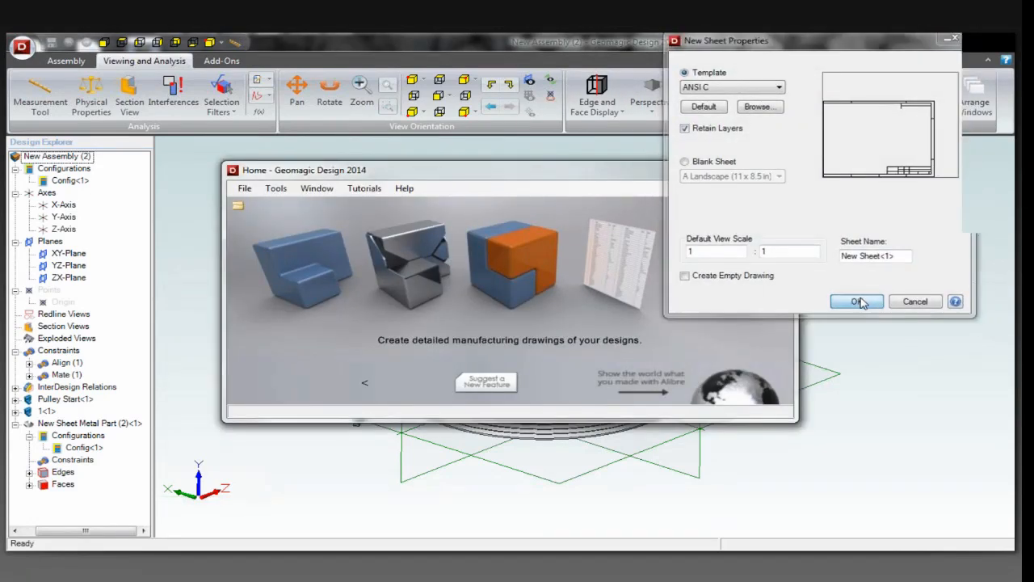
Step: Fill in the title block with the date, drawing number 2 and the drafter's name
left_click(774, 120)
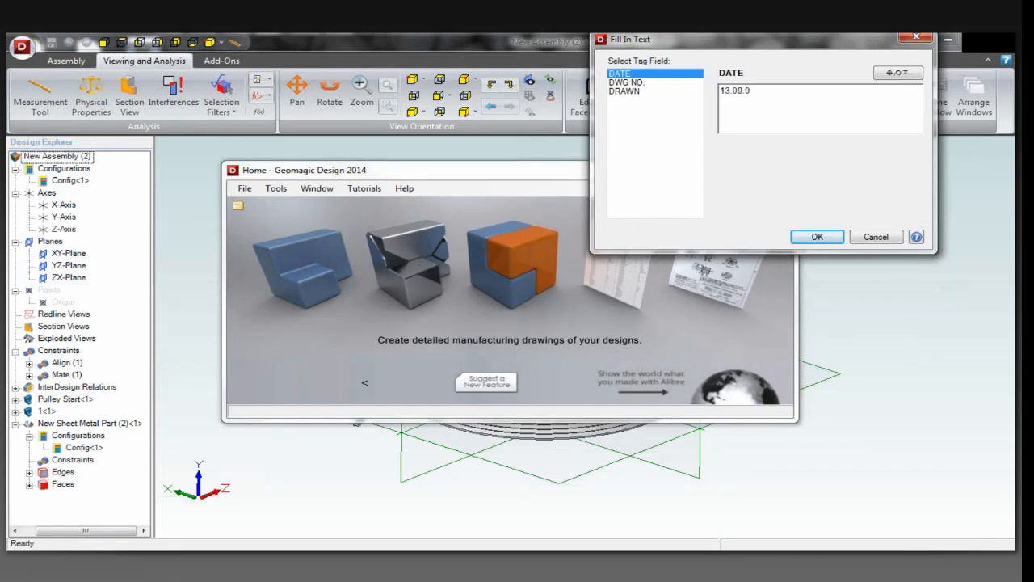
left_click(691, 82)
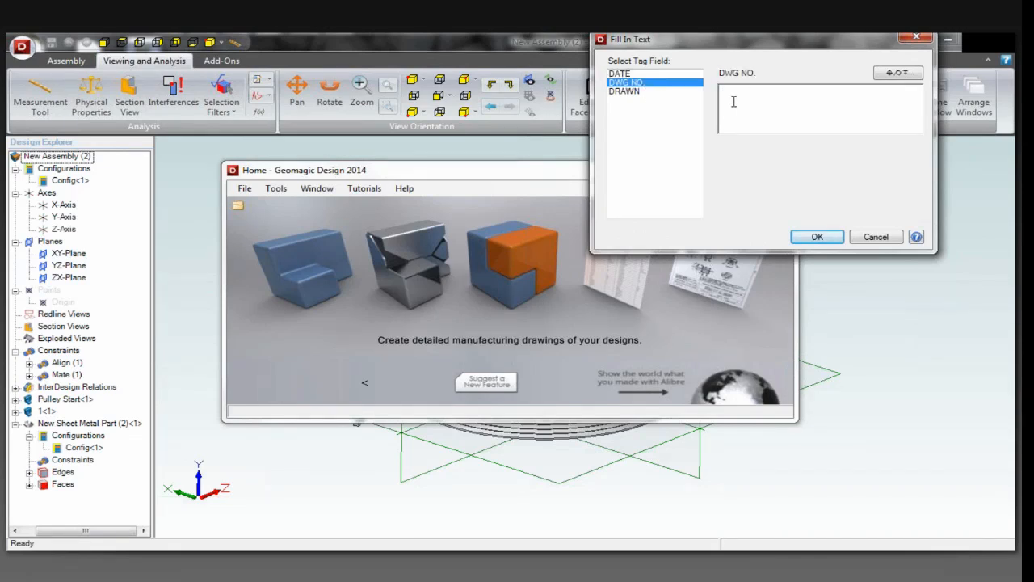
left_click(733, 98)
type("2")
left_click(669, 91)
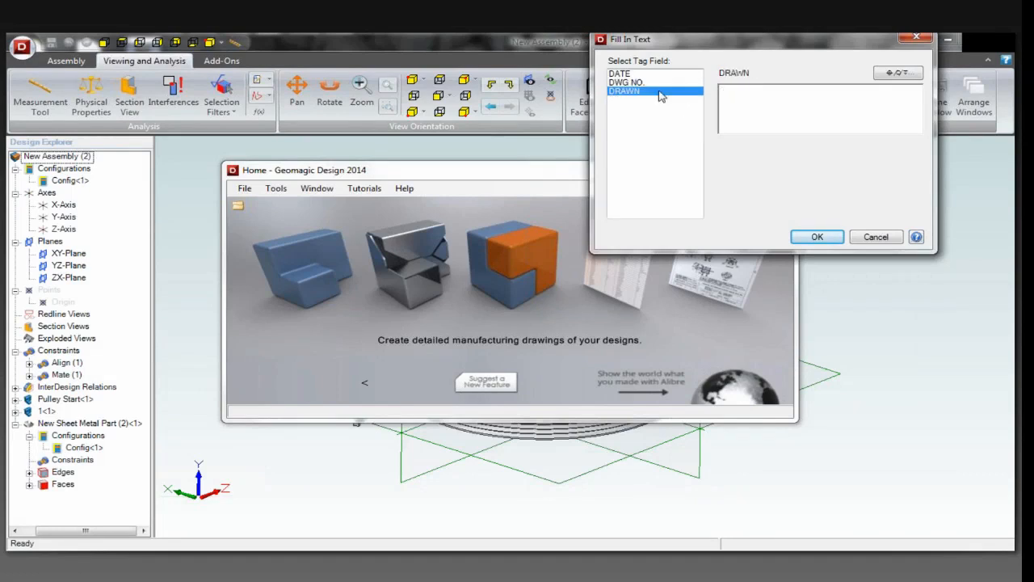
left_click(759, 97)
type("Sean P")
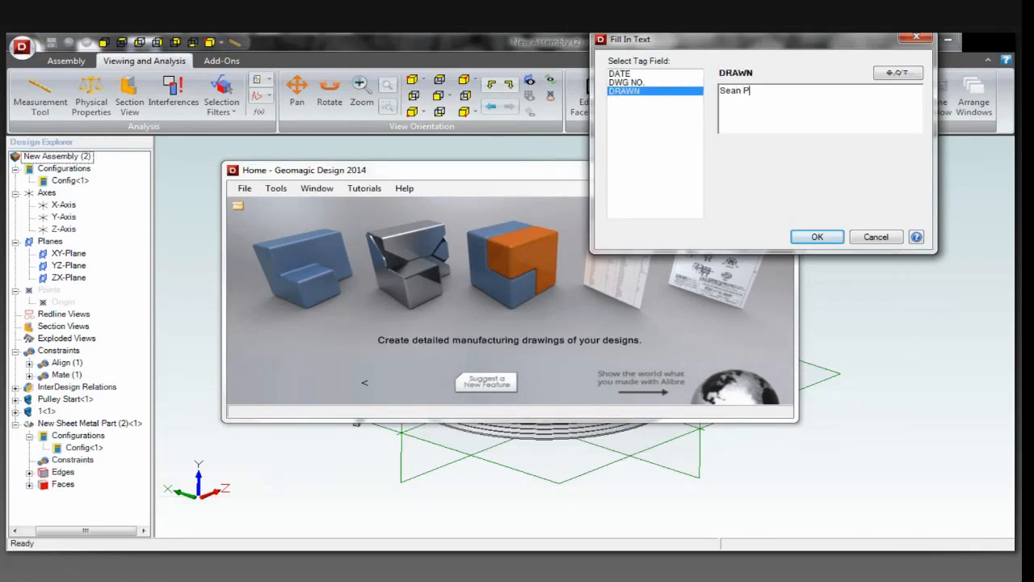
type("almer")
left_click(817, 237)
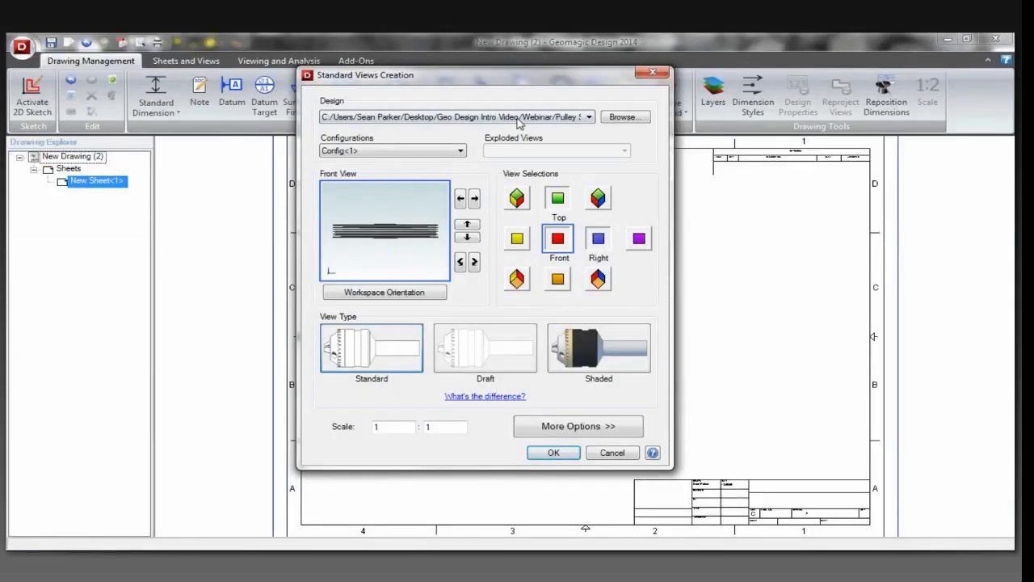
Step: Choose New Sheet Metal Part (2) from the Desktop and place its standard front, top and right views on the sheet at 1:1 scale
left_click(588, 117)
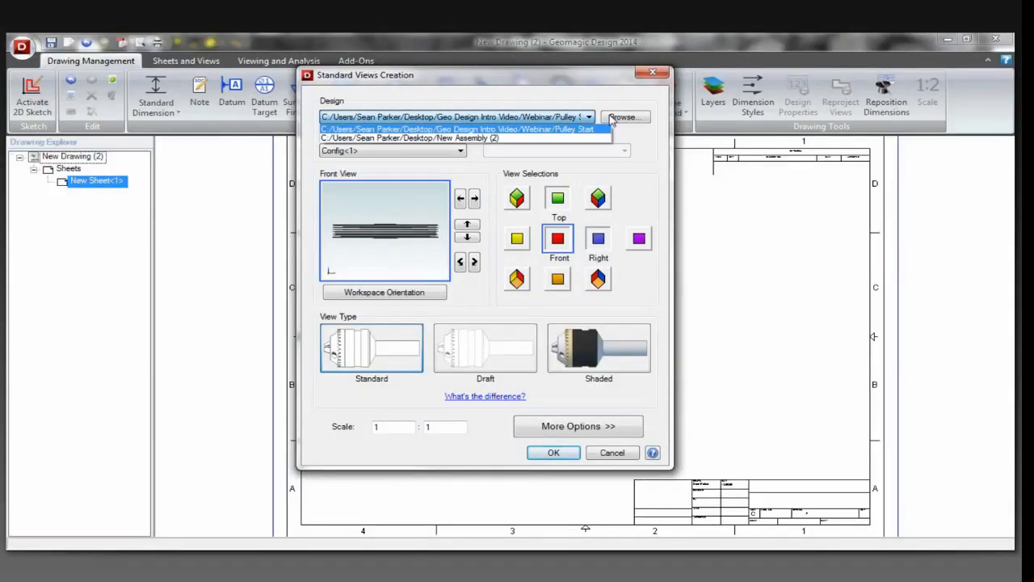
left_click(614, 118)
left_click(618, 118)
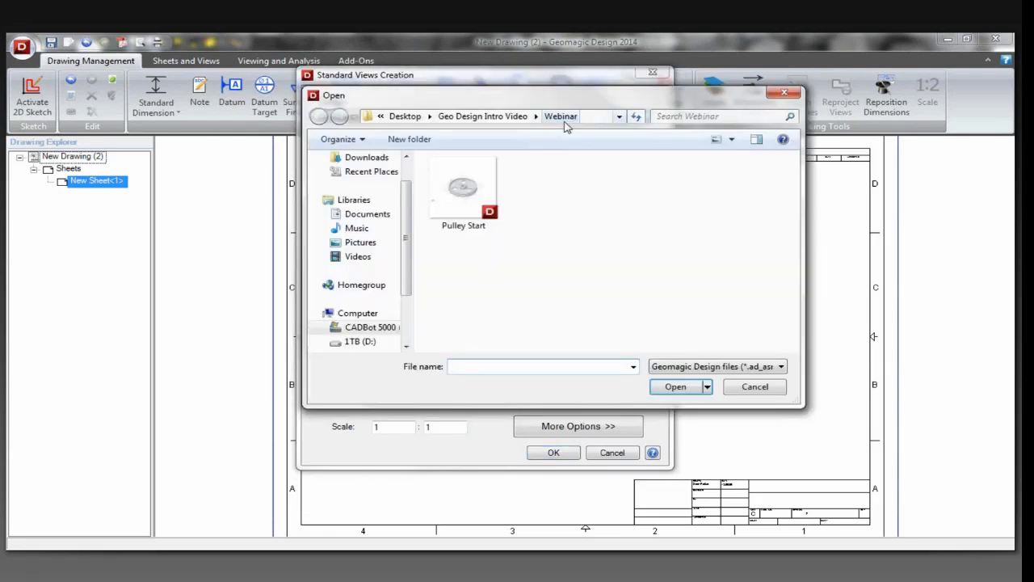
left_click_drag(408, 227, 411, 180)
left_click(392, 177)
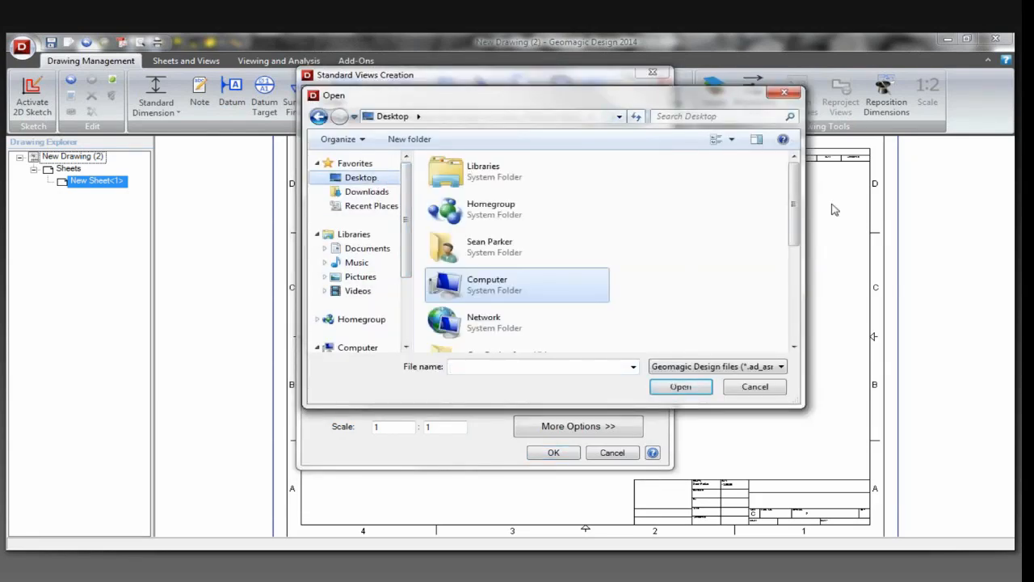
scroll(780, 322, "down", 5)
scroll(781, 322, "down", 1)
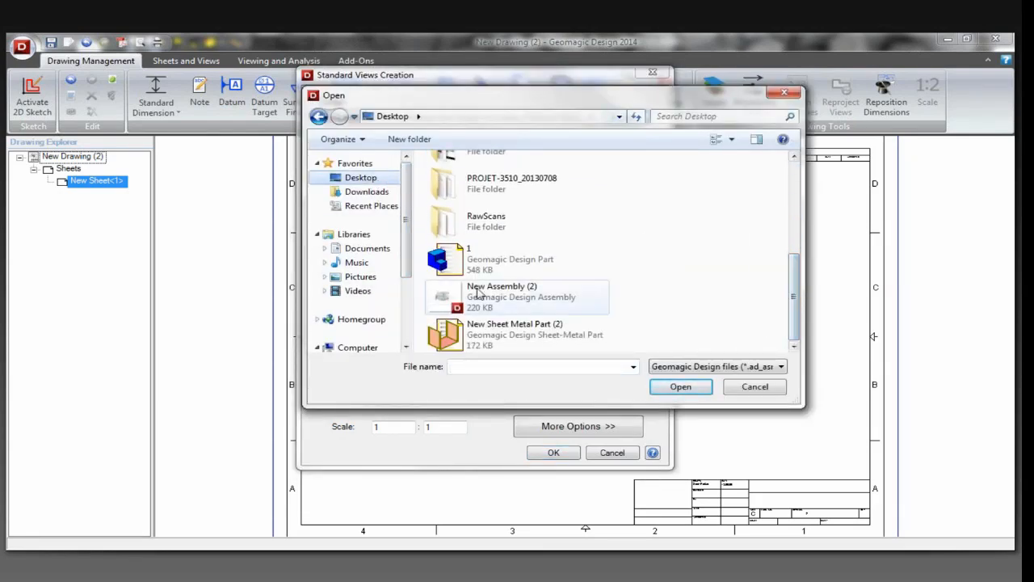
left_click(546, 327)
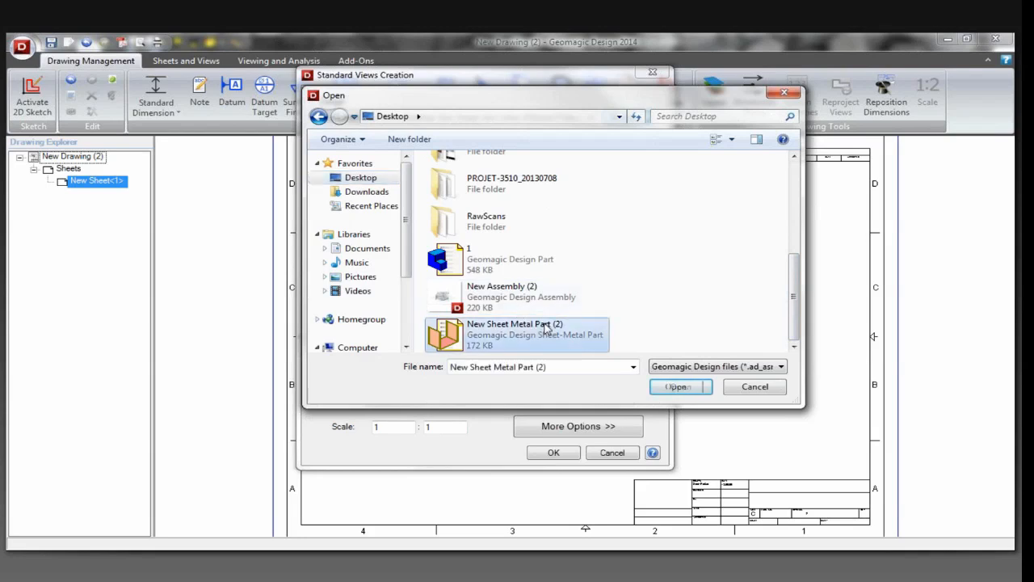
left_click(674, 387)
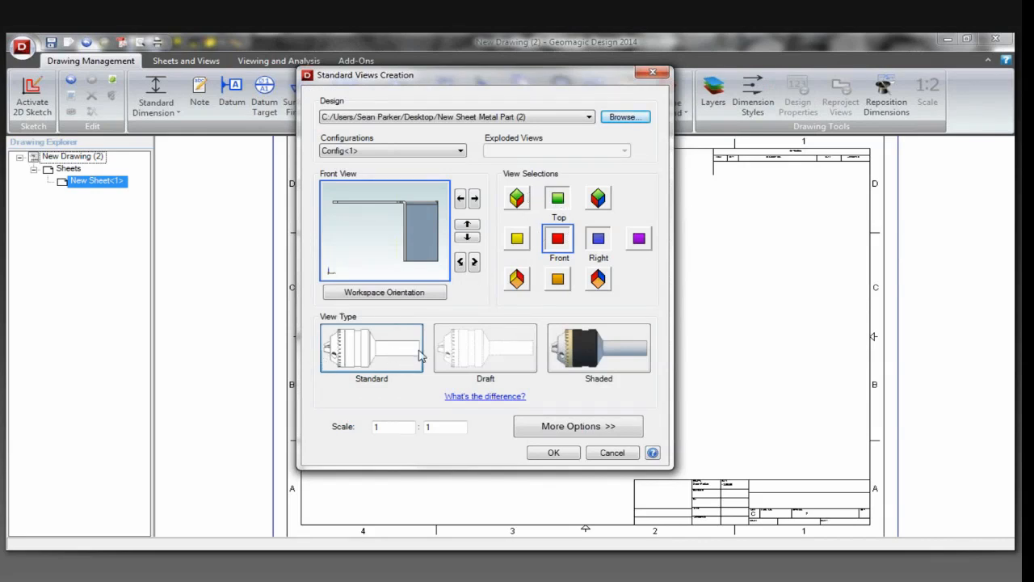
left_click(553, 453)
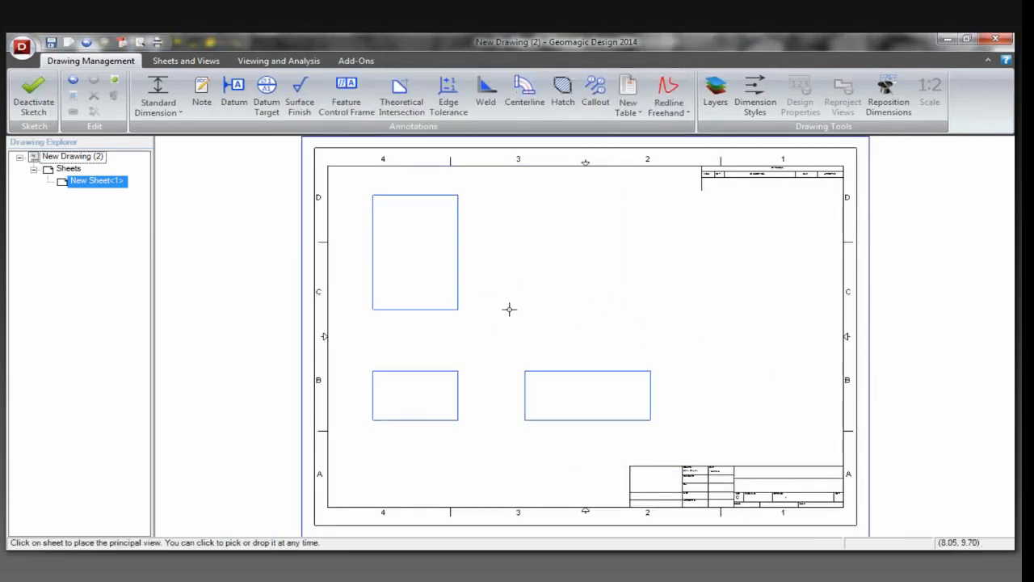
left_click(513, 322)
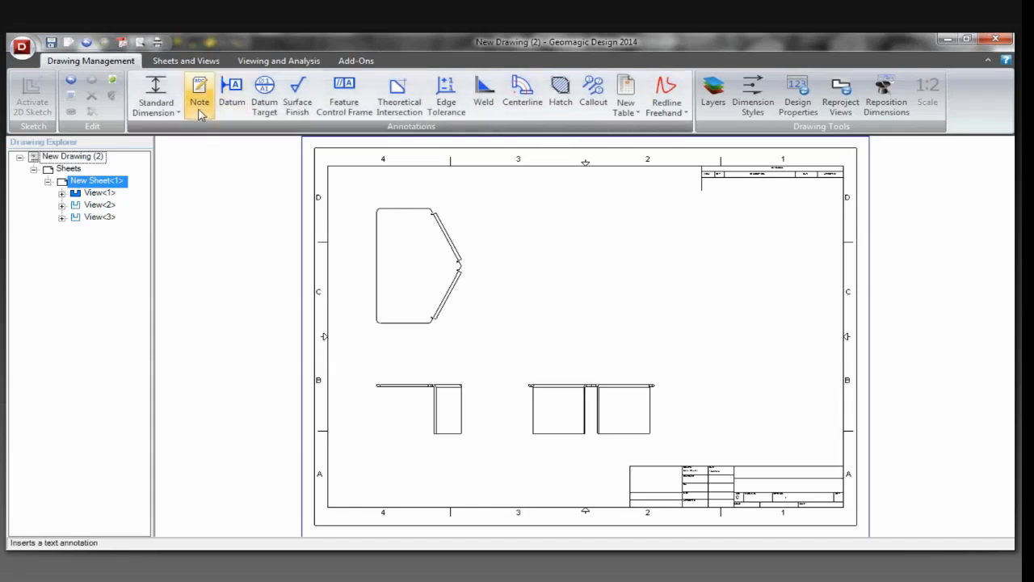
Step: Add a standard front view of the sheet metal part projected as a flat pattern at 1:2 scale, above the right view
left_click(171, 62)
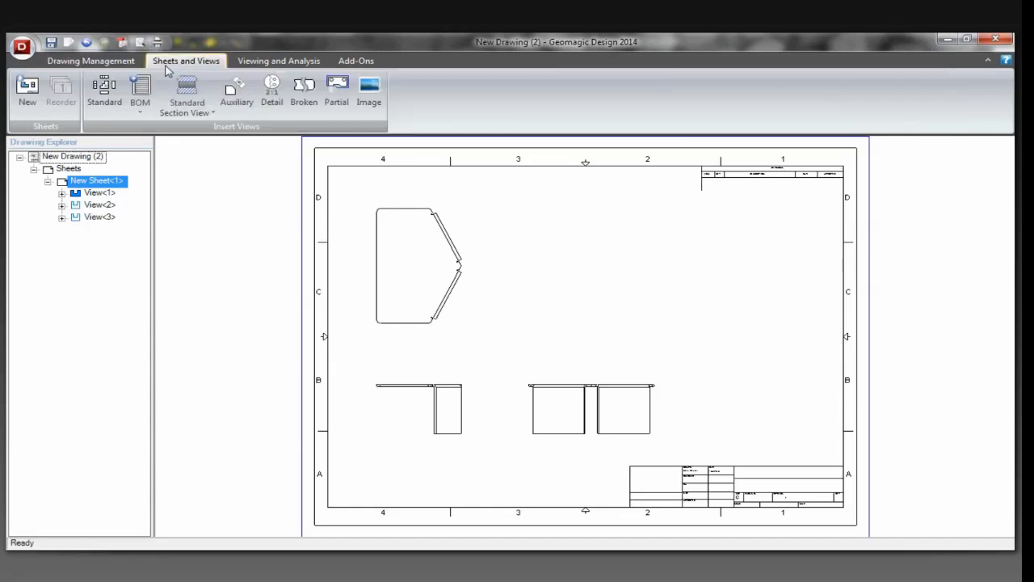
left_click(113, 98)
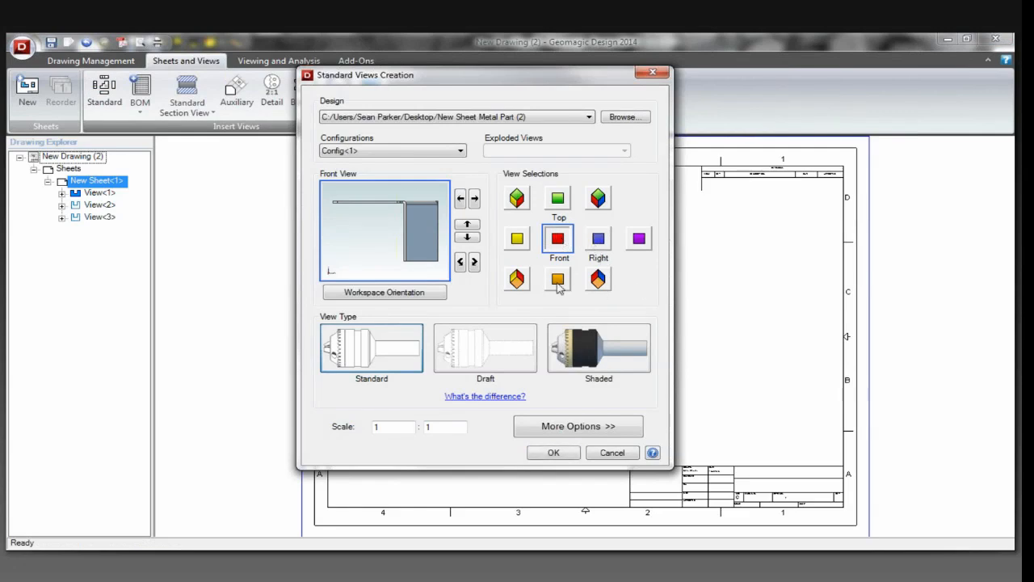
left_click(561, 429)
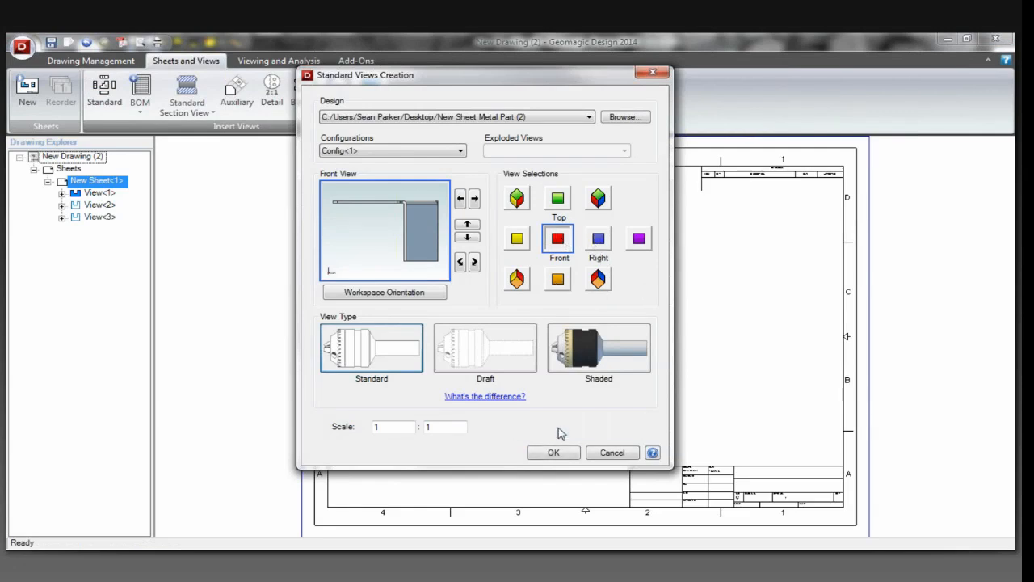
left_click(683, 276)
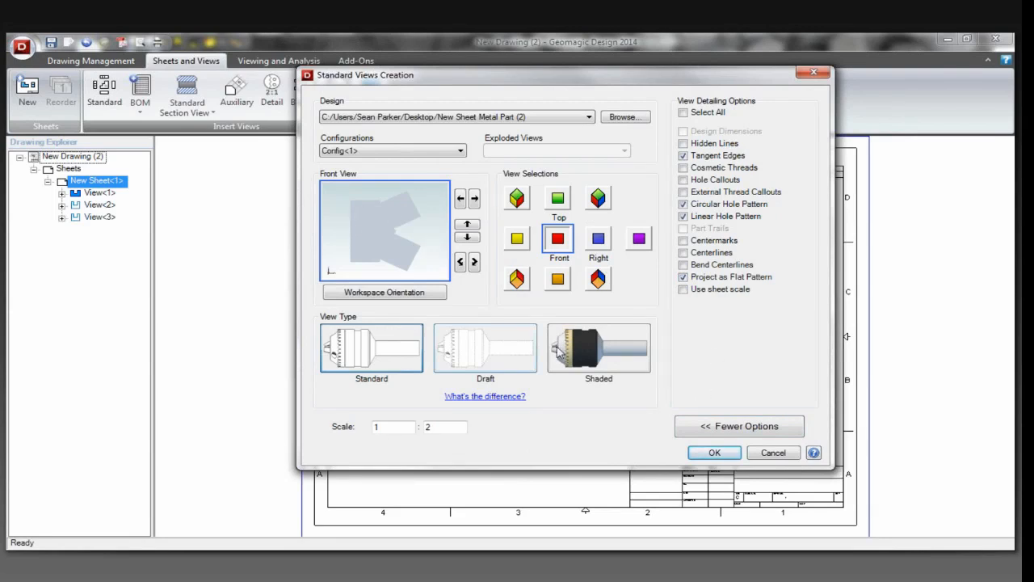
left_click(703, 452)
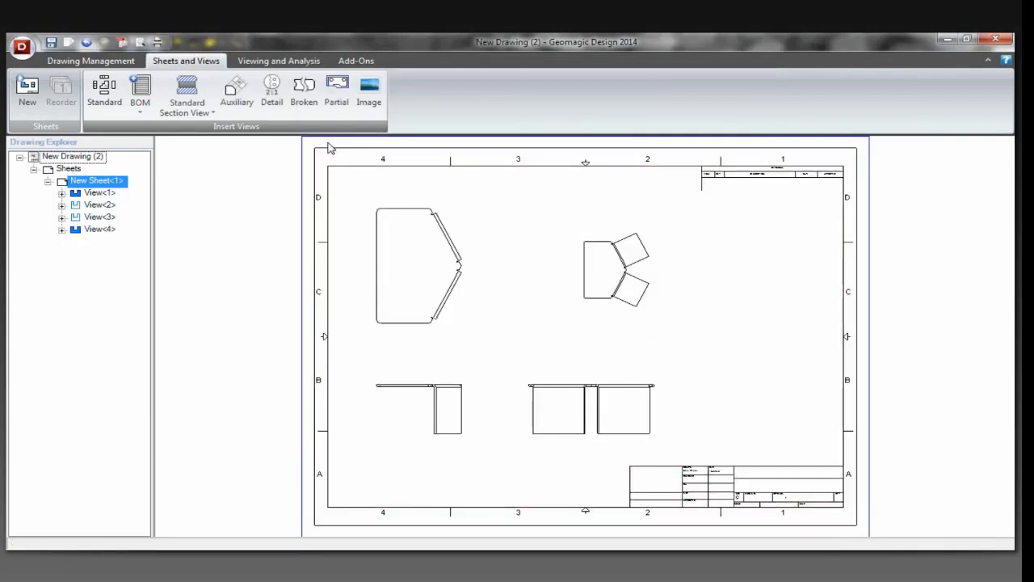
Step: Dimension the lower flange's edge in the flat pattern view and finish the annotation sketch
left_click(90, 60)
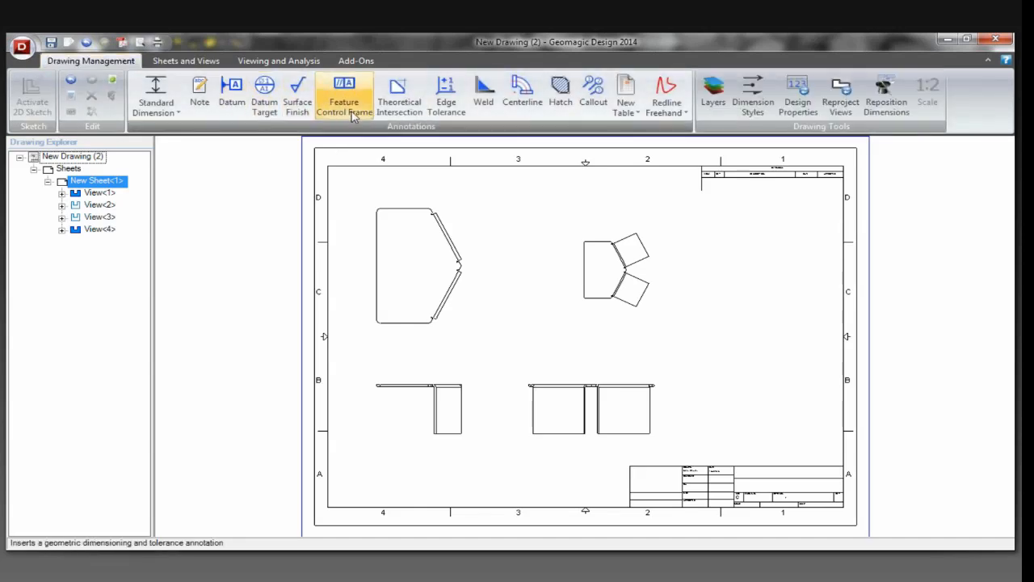
left_click(156, 101)
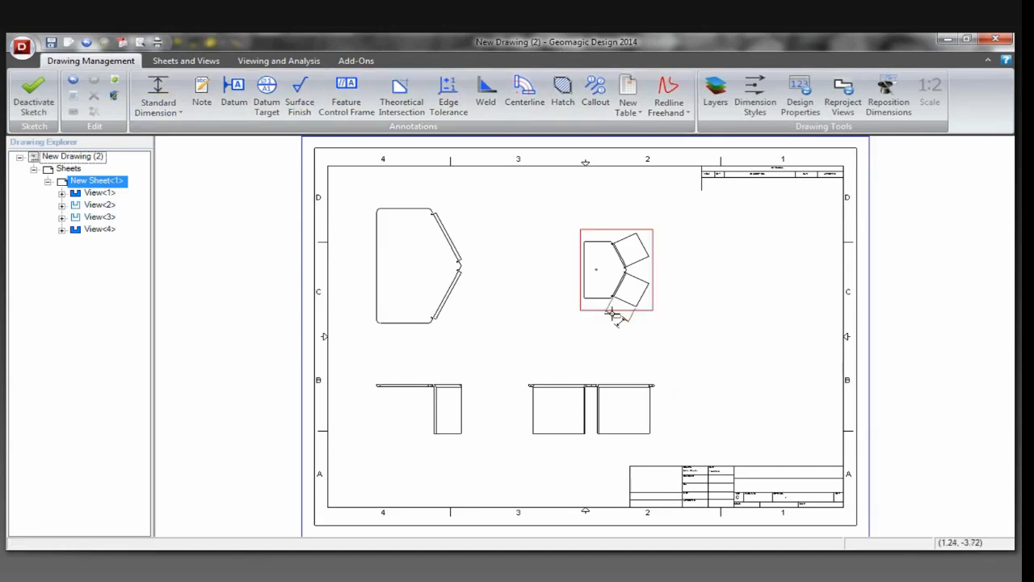
left_click(614, 315)
scroll(595, 295, "up", 4)
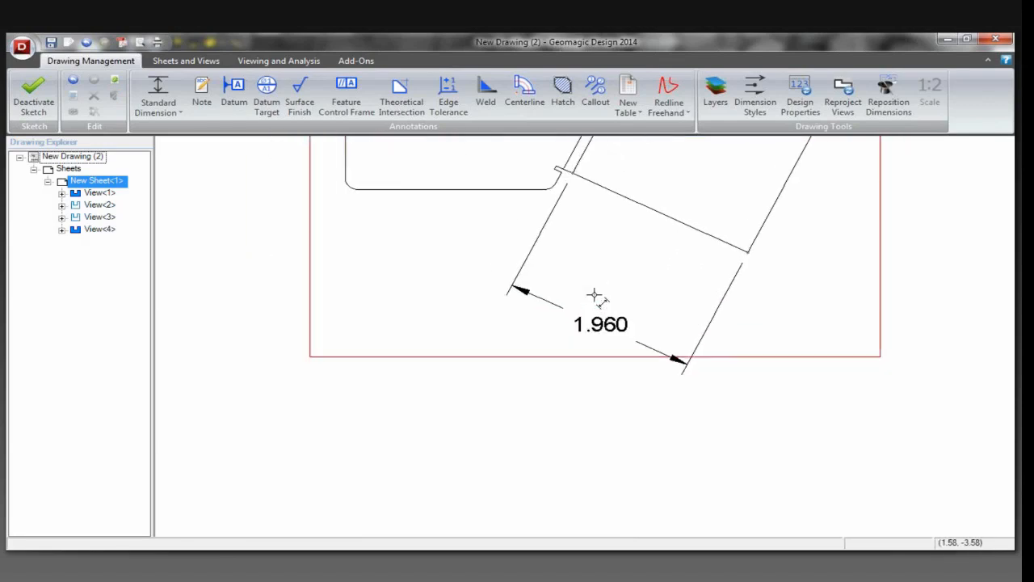
scroll(595, 295, "down", 6)
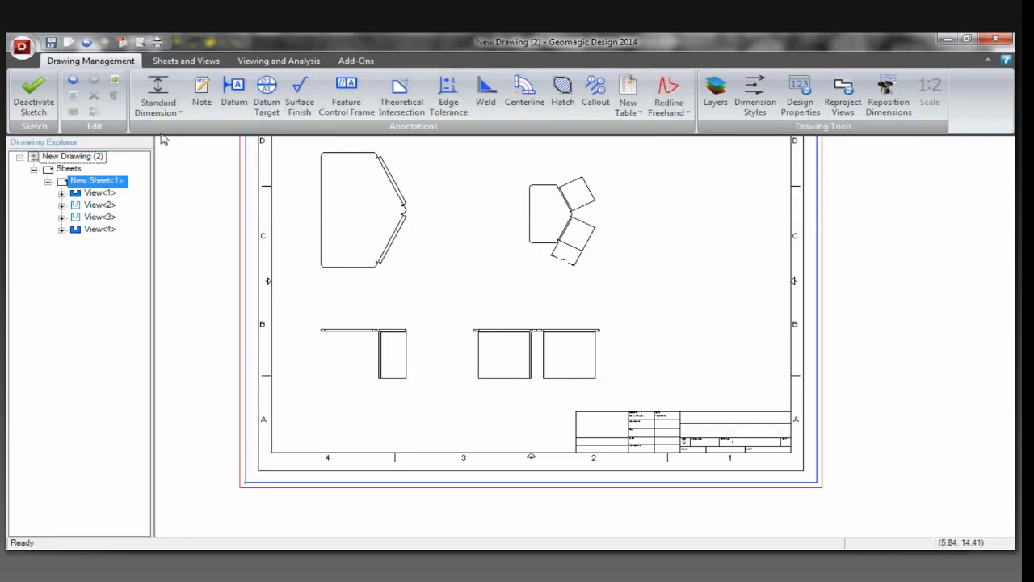
left_click(35, 91)
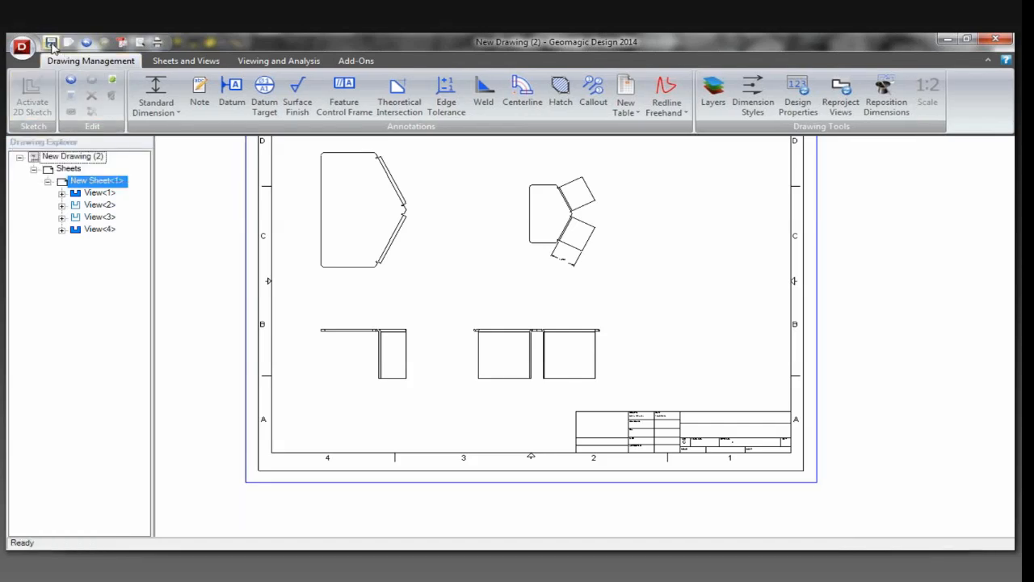
Step: Save the drawing as Bracket in the Desktop's Geo Design Intro Video > Webinar folder
left_click(51, 44)
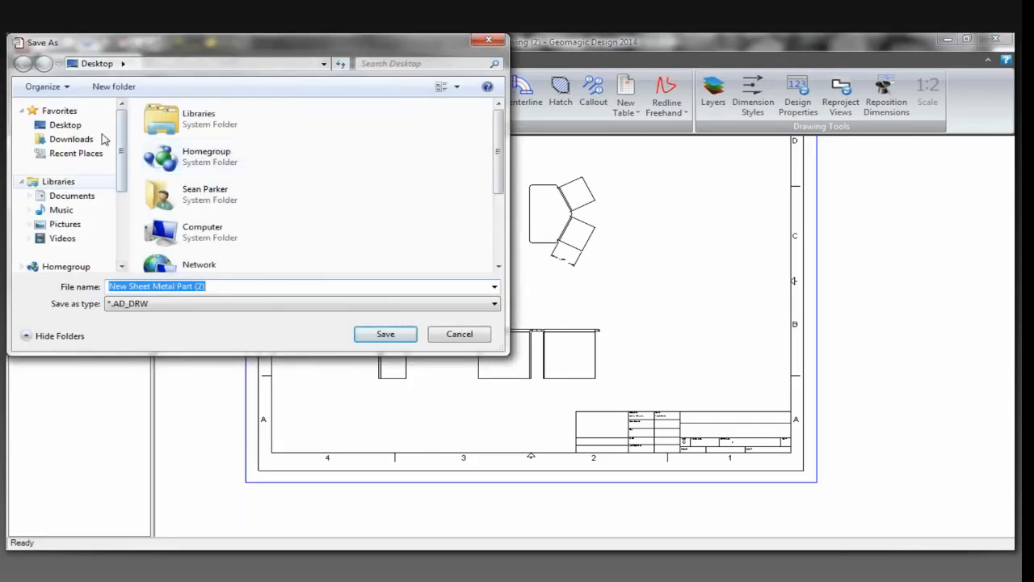
left_click(72, 126)
scroll(499, 202, "down", 1)
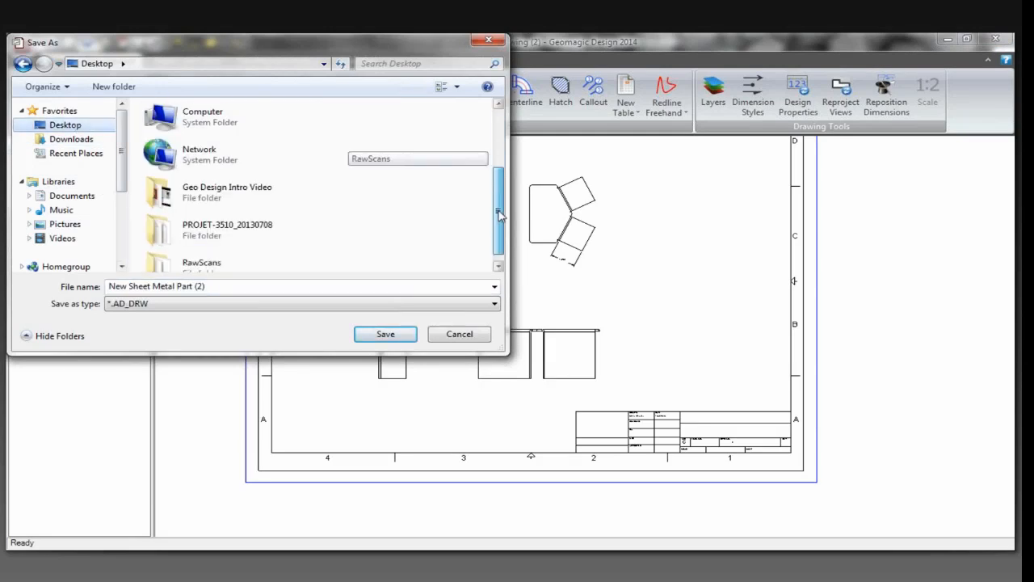
double_click(242, 187)
double_click(270, 149)
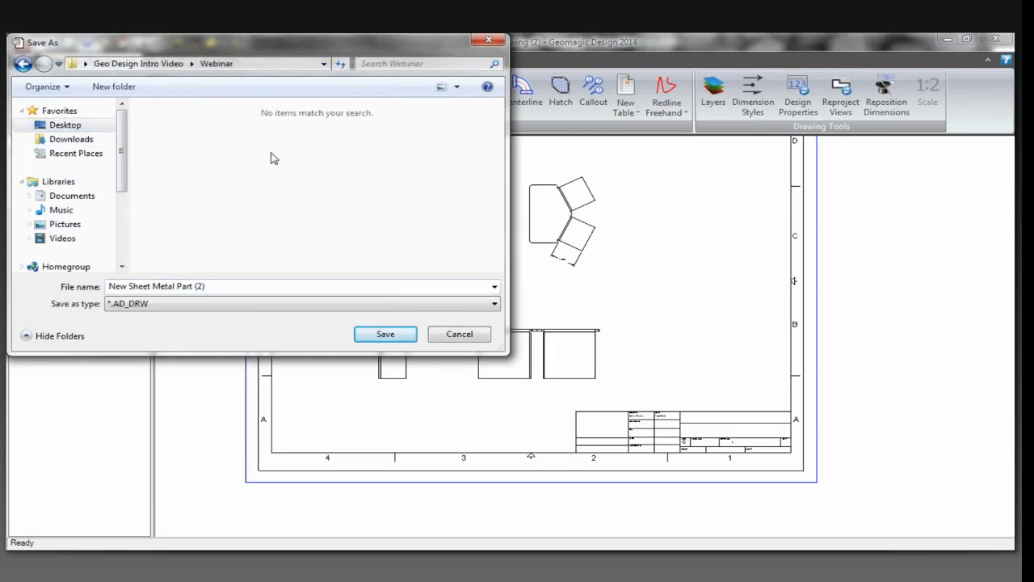
left_click(304, 286)
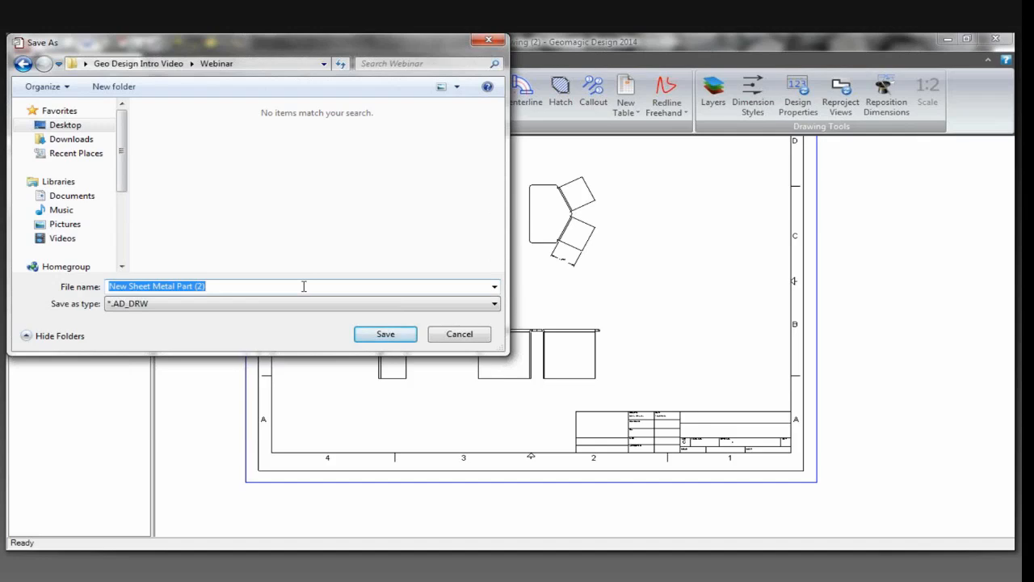
key("BackSpace")
type("Bracket")
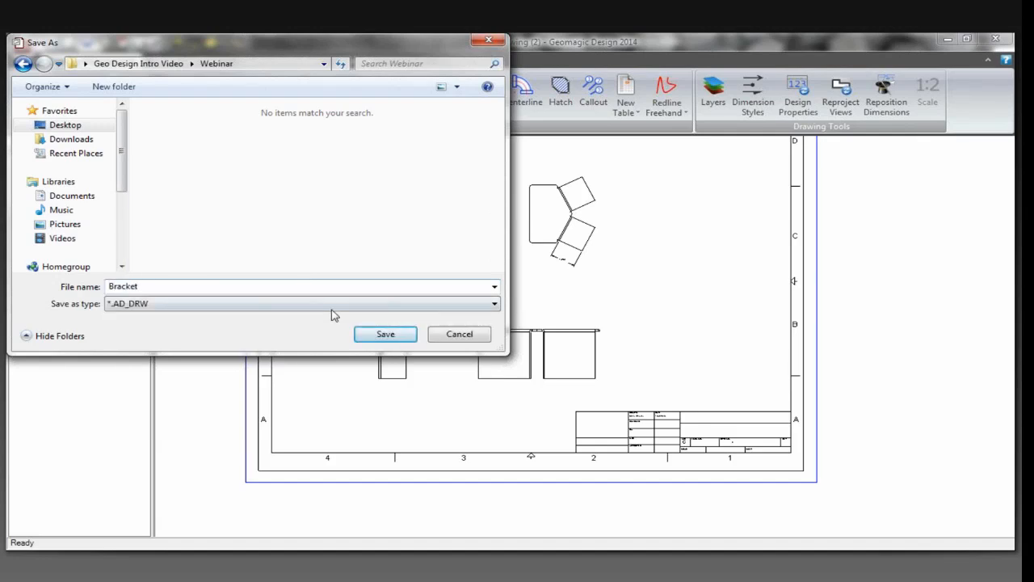
left_click(383, 336)
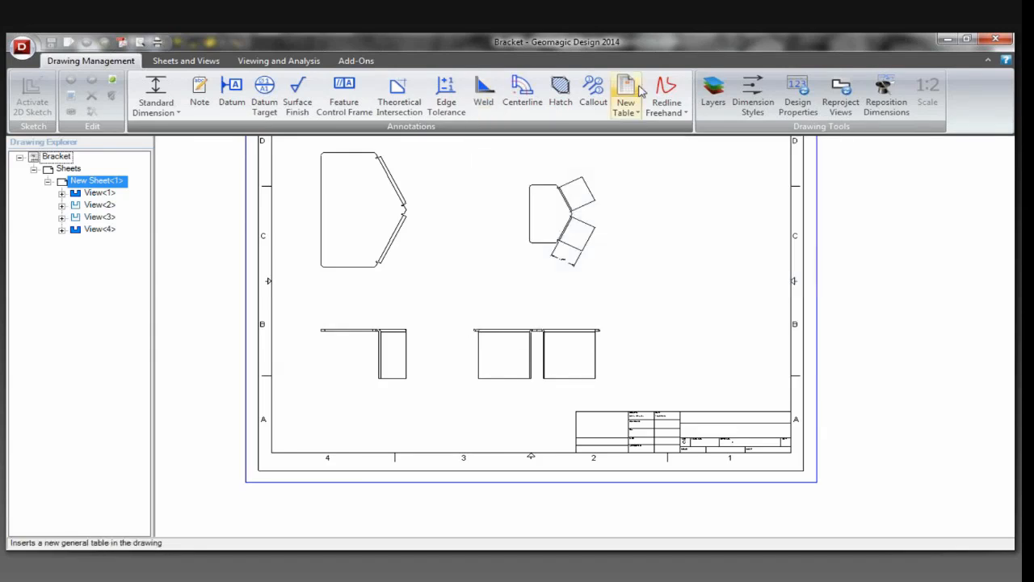
Step: Return to the New Assembly (2) window and open the sheet metal bracket for editing in place
left_click(948, 41)
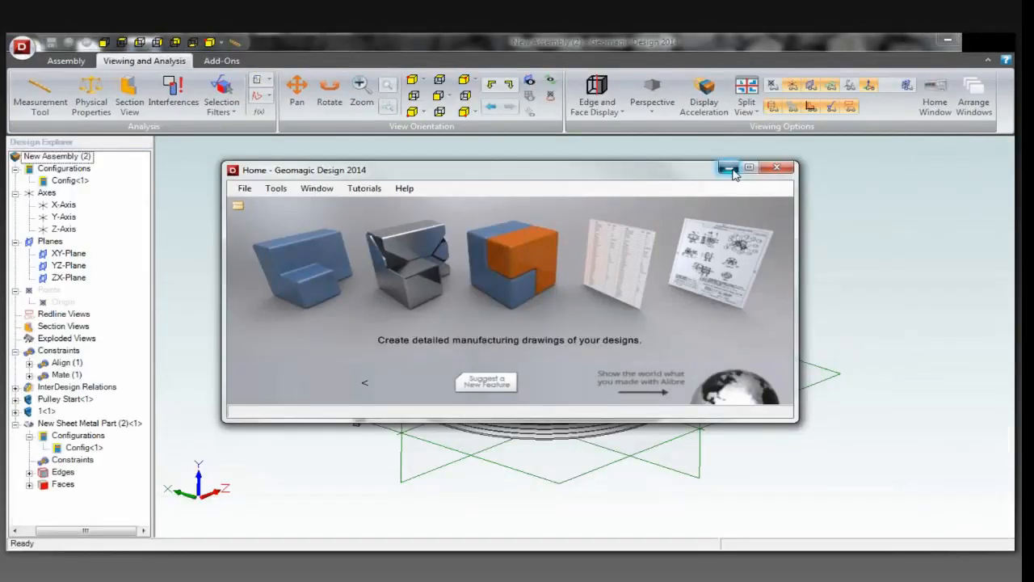
left_click(734, 172)
mouse_move(727, 312)
middle_mouse_down()
mouse_move(683, 347)
mouse_move(610, 360)
middle_mouse_up()
right_click(610, 360)
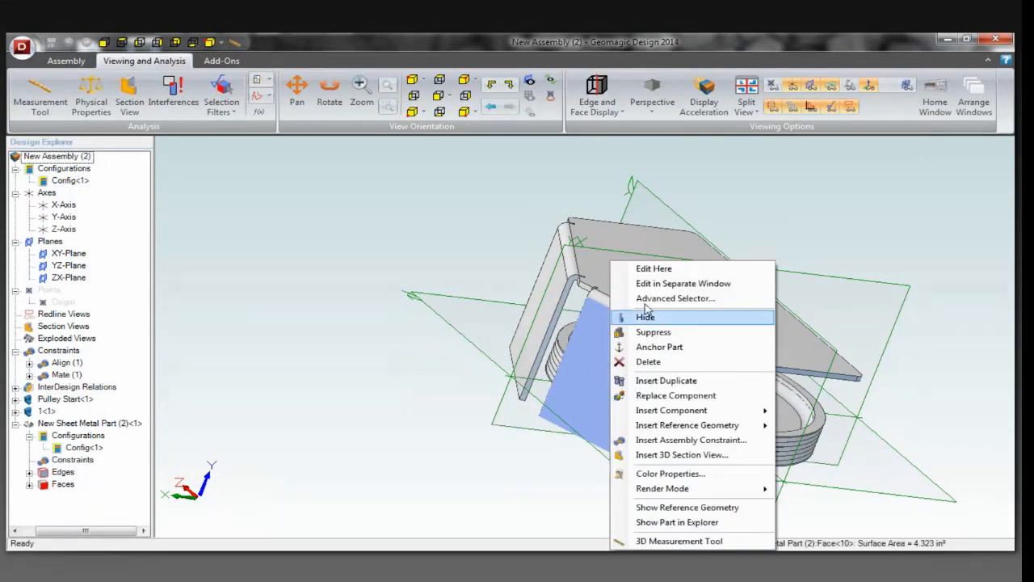
left_click(664, 278)
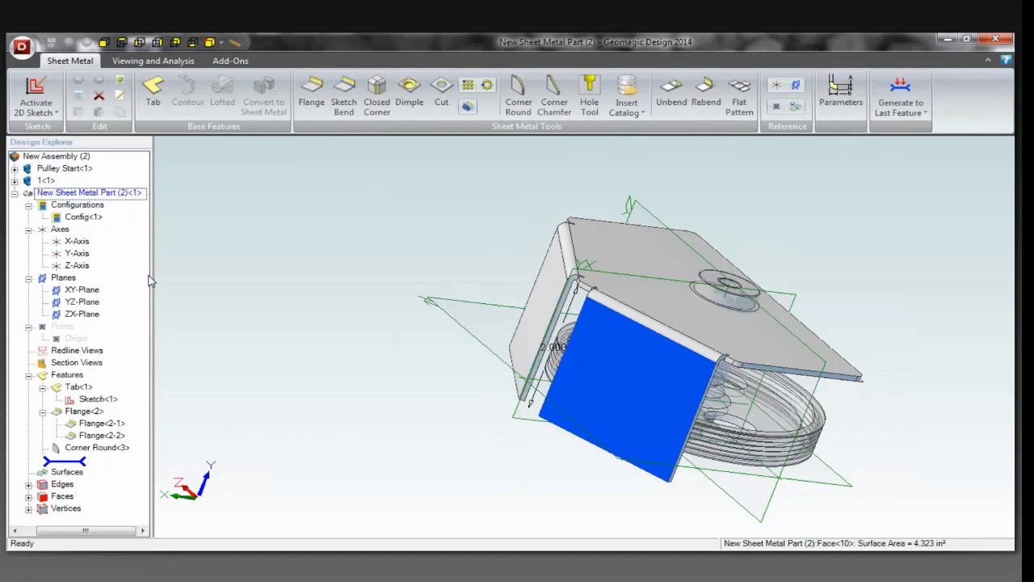
Step: Set the leg length of the bracket's Flange<2> feature to 3 inches
right_click(73, 412)
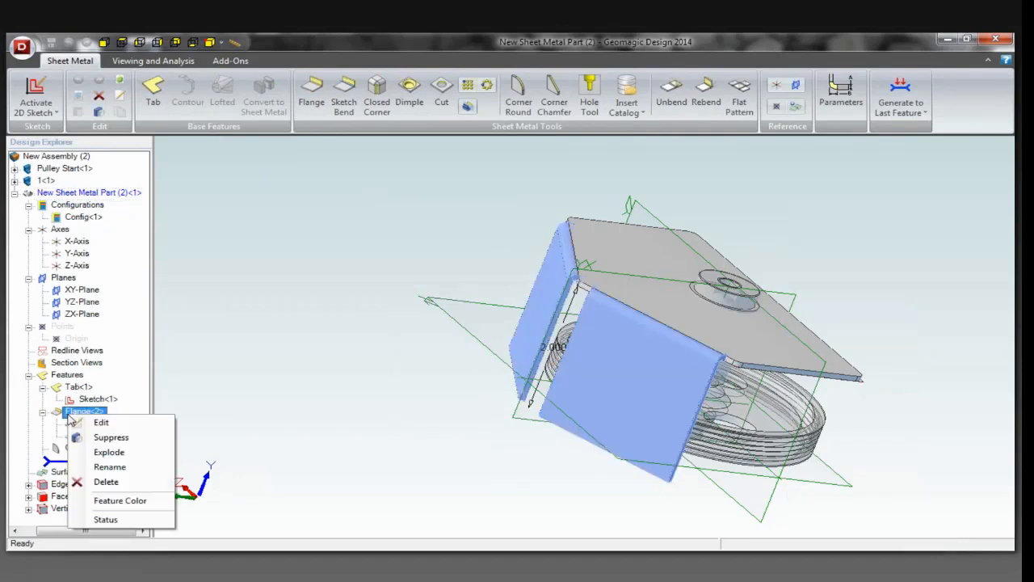
left_click(121, 423)
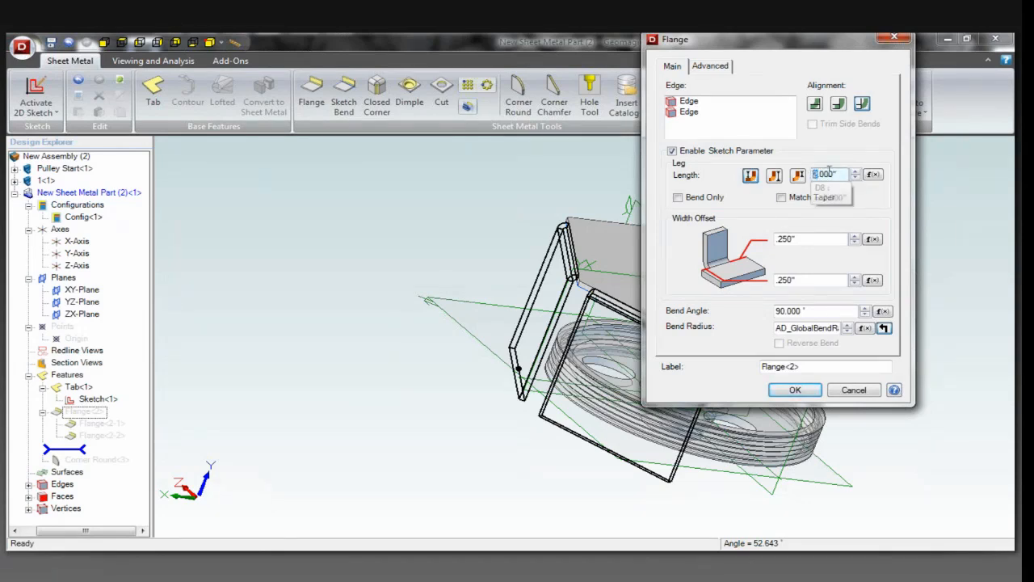
type("3")
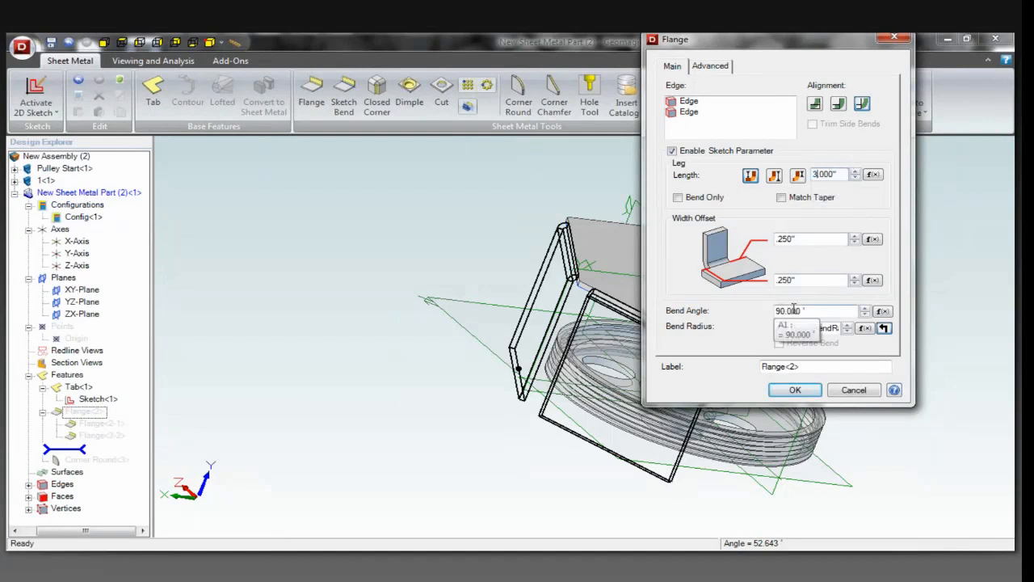
left_click(795, 389)
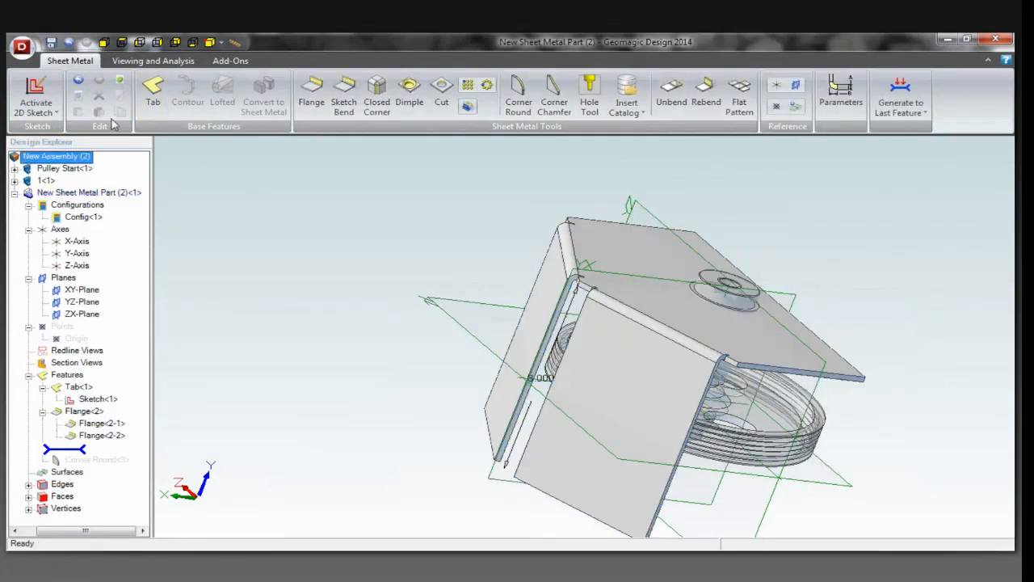
Step: Finish editing the bracket in place, save the assembly with its modified sheet metal part, and switch to the Bracket drawing
left_click(51, 43)
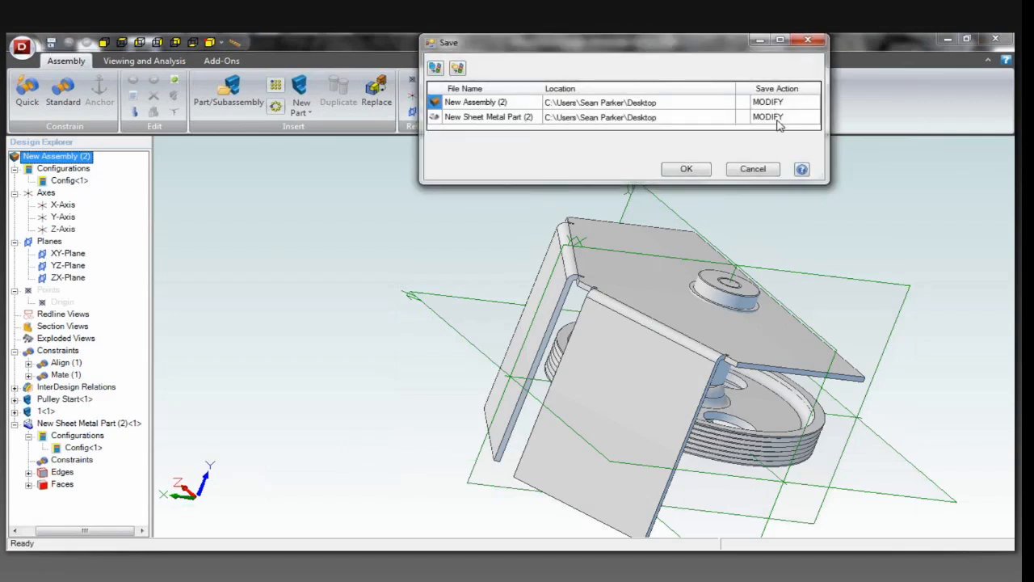
left_click(686, 169)
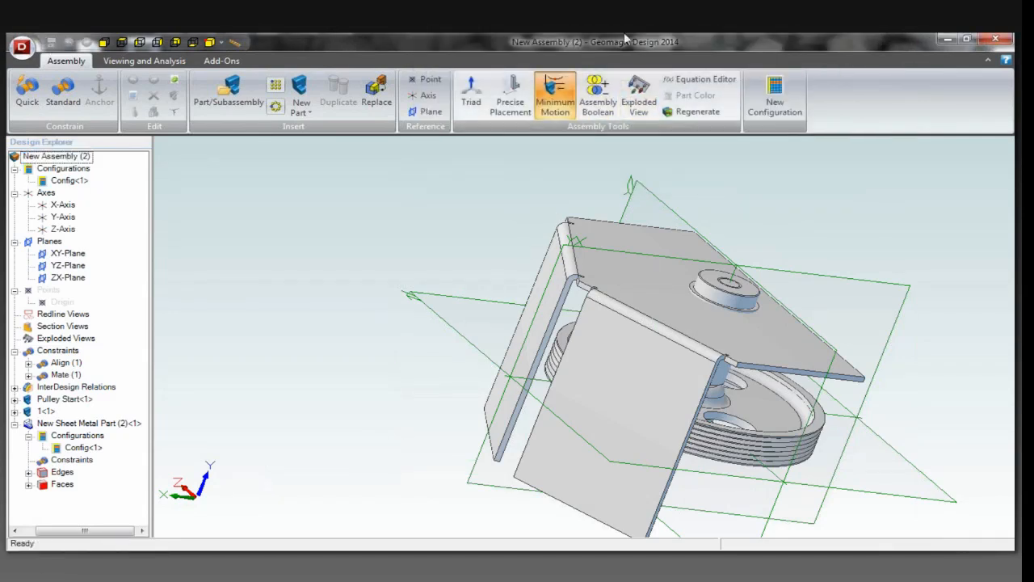
left_click(947, 41)
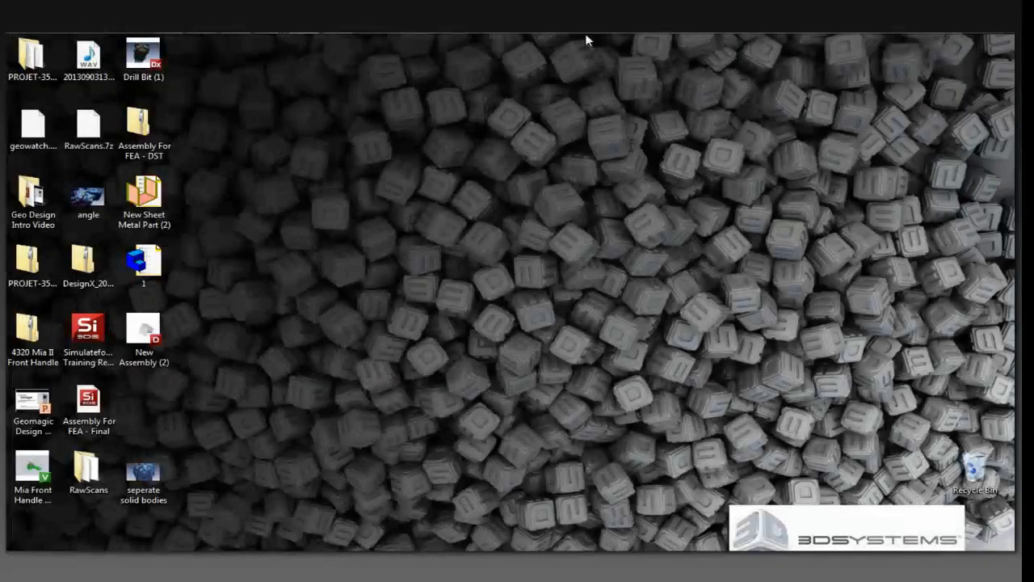
mouse_move(267, 42)
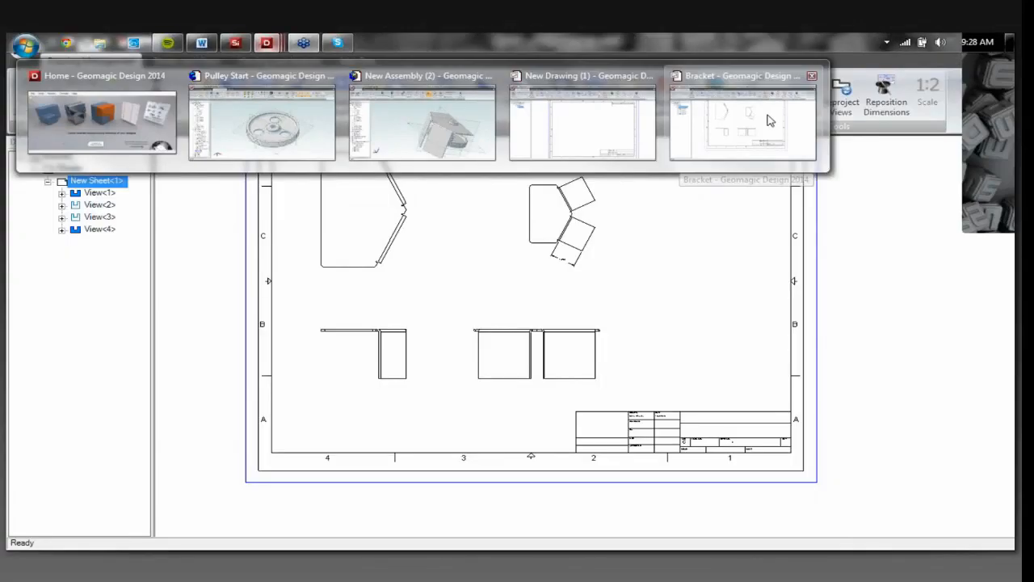
left_click(769, 120)
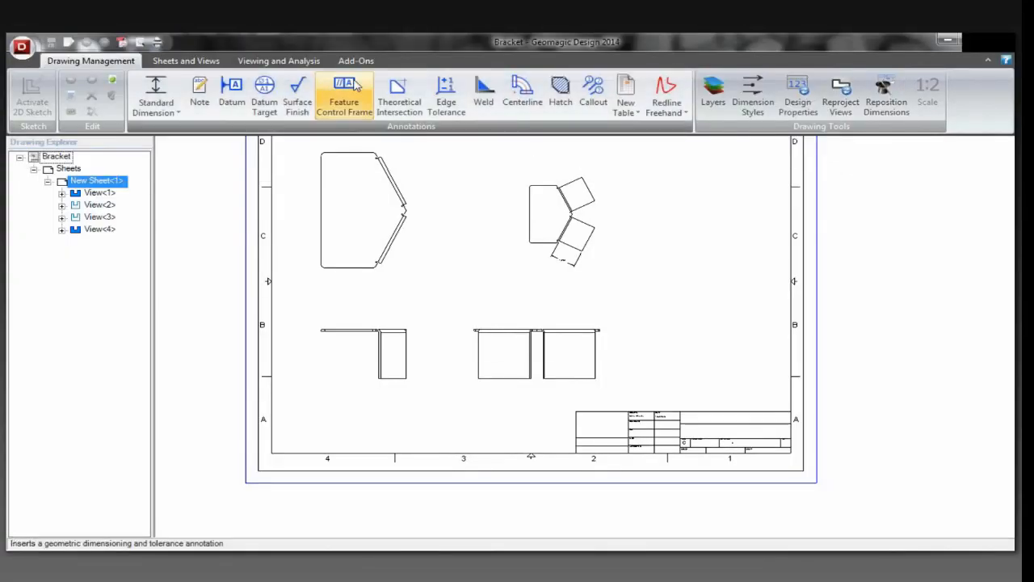
Step: Reproject all four views of the sheet from the modified bracket with the Retain View Mode option
left_click(190, 61)
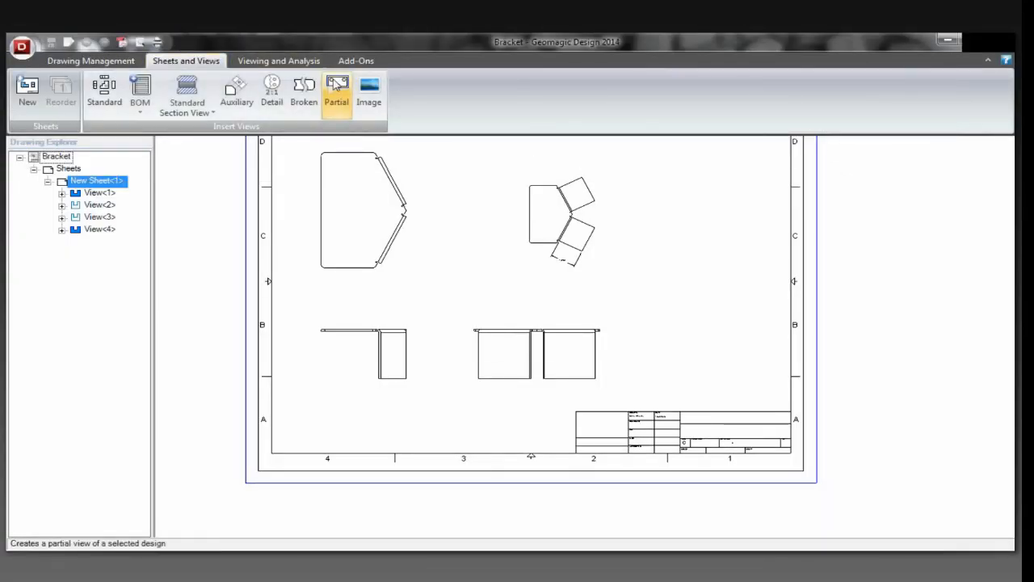
left_click(258, 63)
left_click(355, 62)
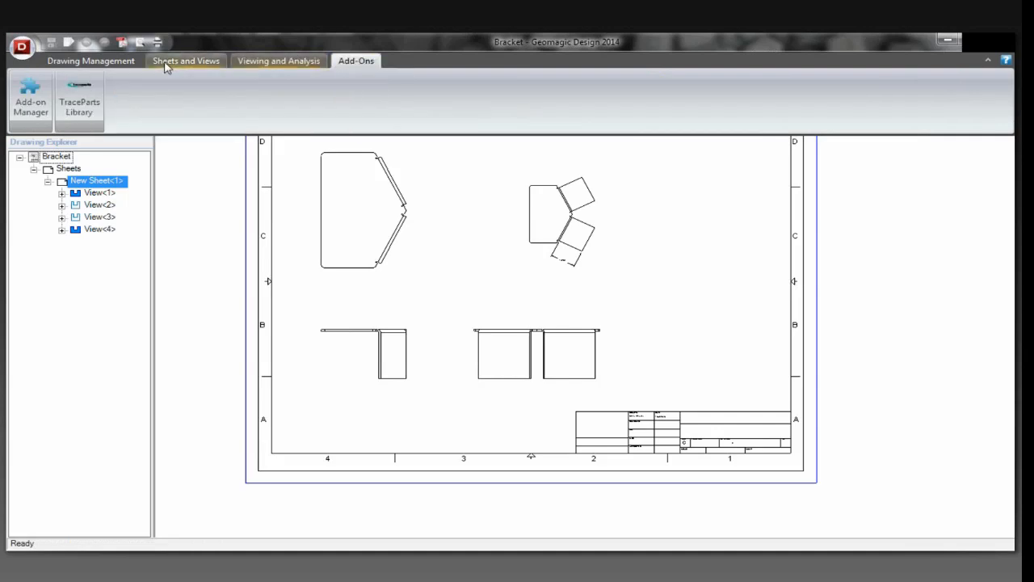
left_click(103, 63)
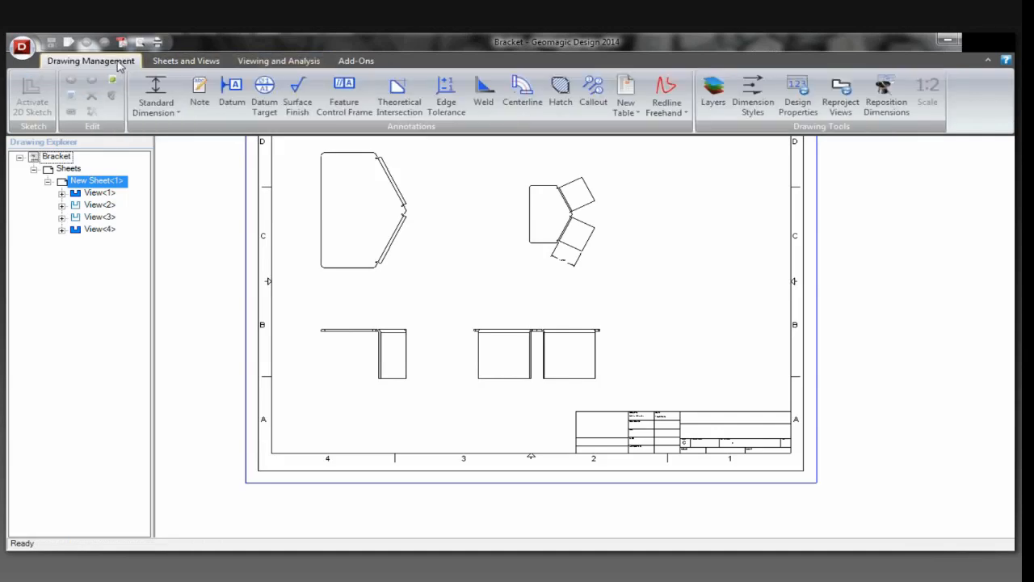
left_click(848, 101)
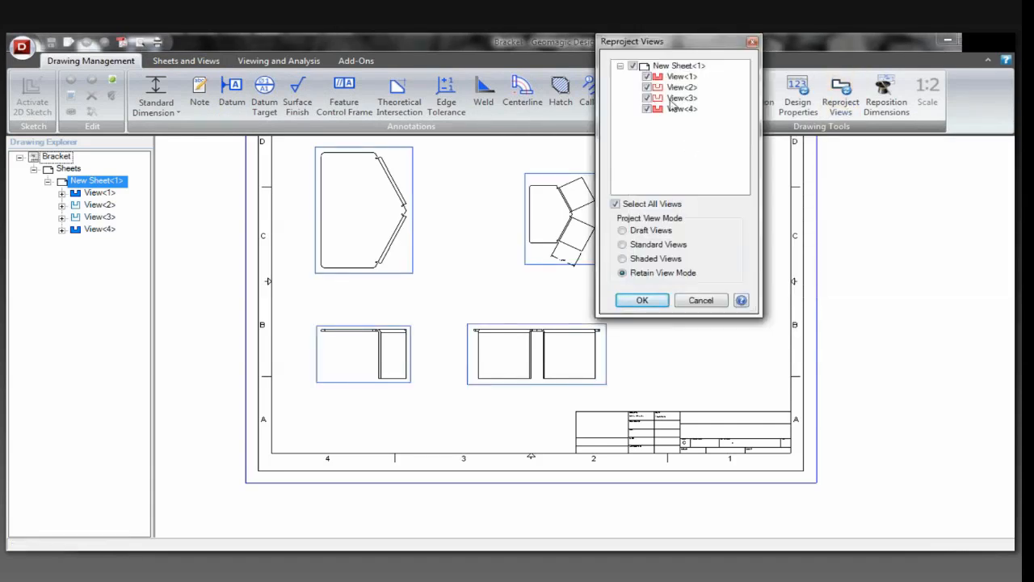
left_click(643, 302)
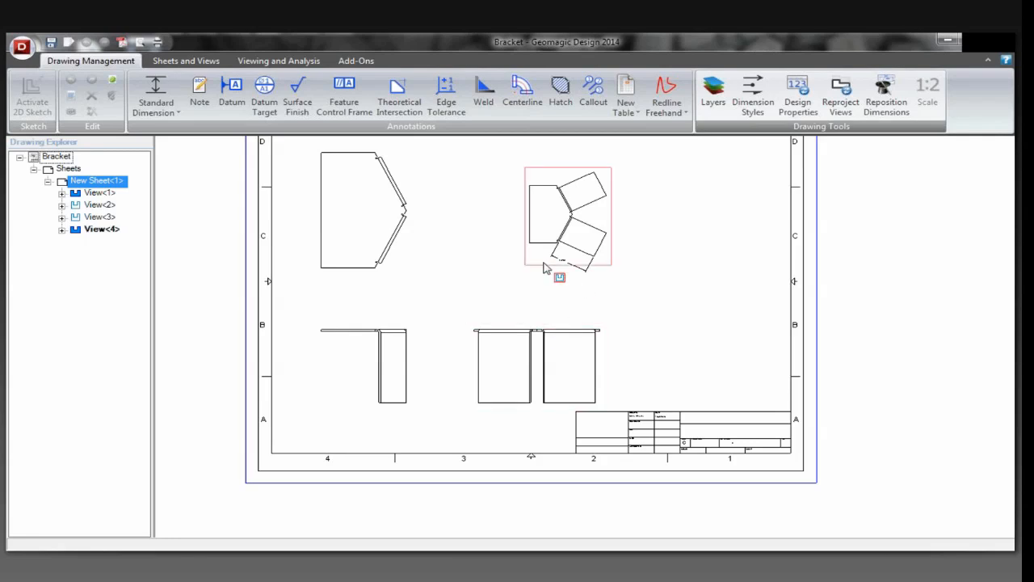
Step: Examine the lower flange's dimension in the flat pattern view and look over the whole drawing sheet
scroll(566, 265, "up", 5)
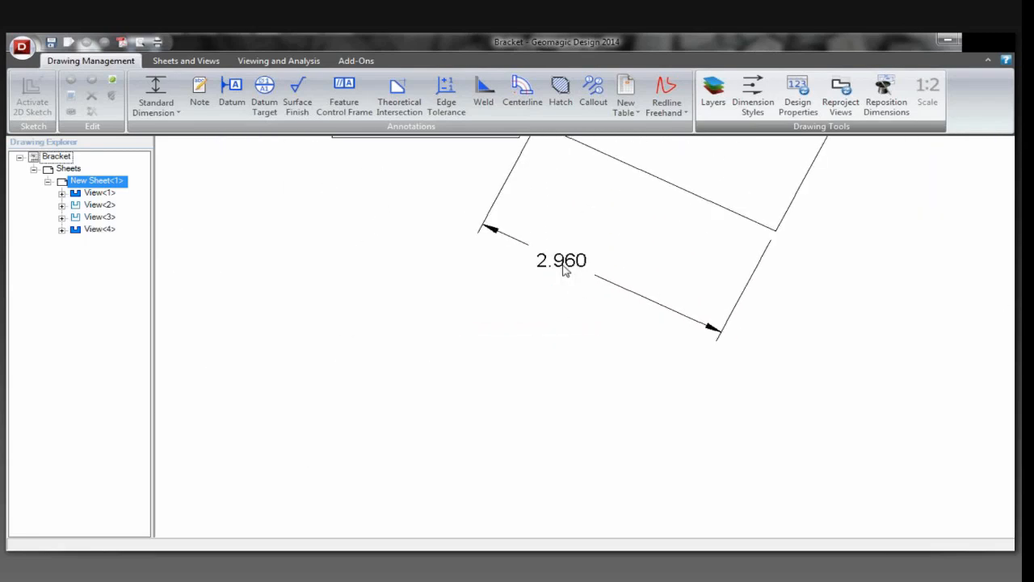
scroll(565, 271, "up", 1)
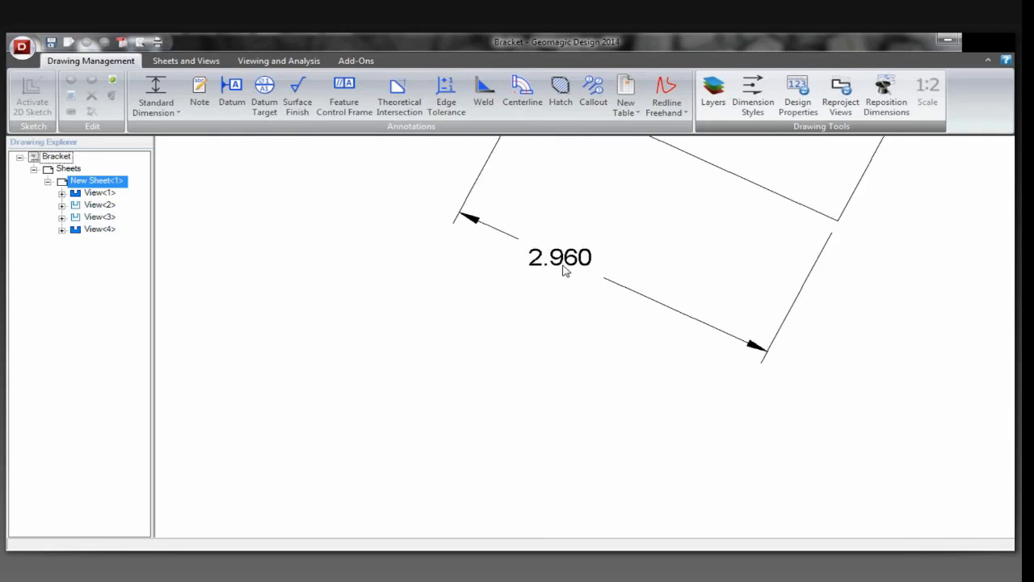
scroll(565, 275, "down", 8)
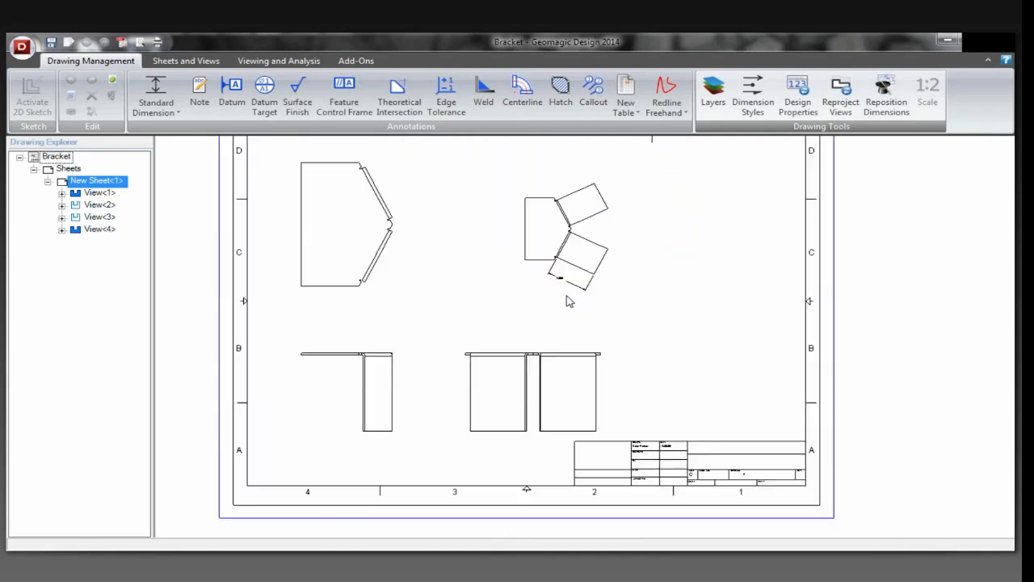
scroll(568, 299, "down", 1)
scroll(574, 297, "down", 2)
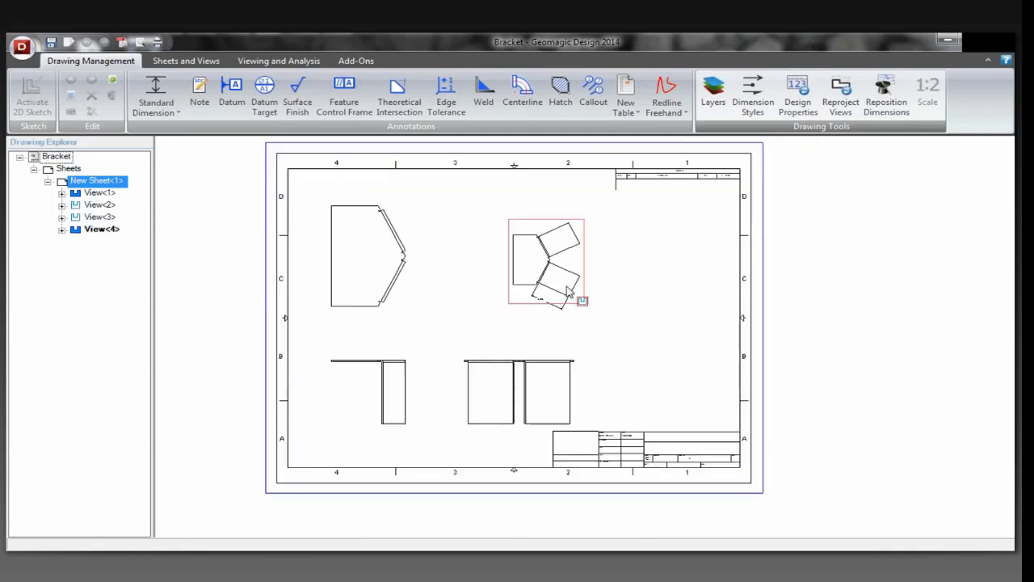
scroll(563, 301, "up", 1)
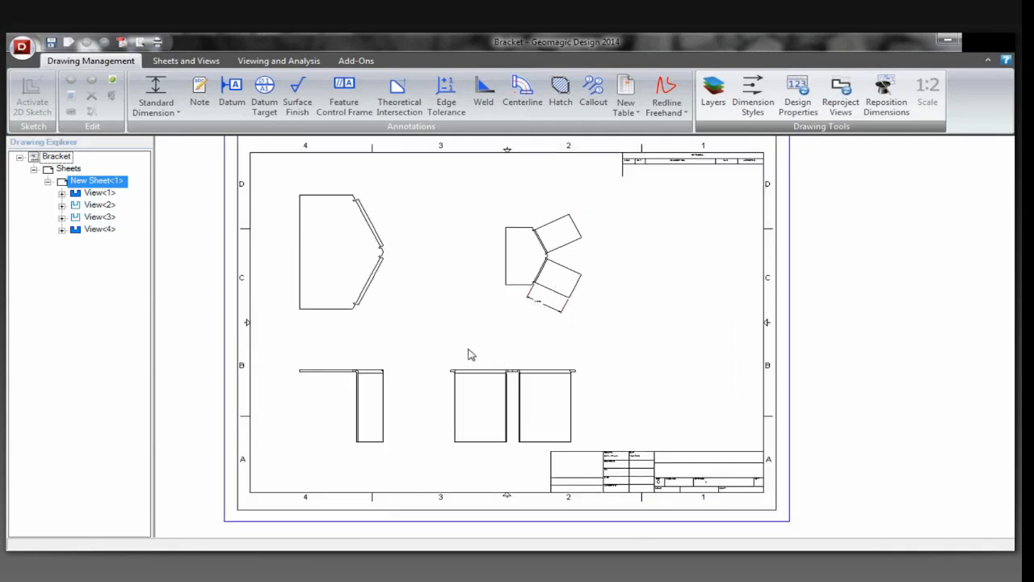
scroll(409, 418, "down", 1)
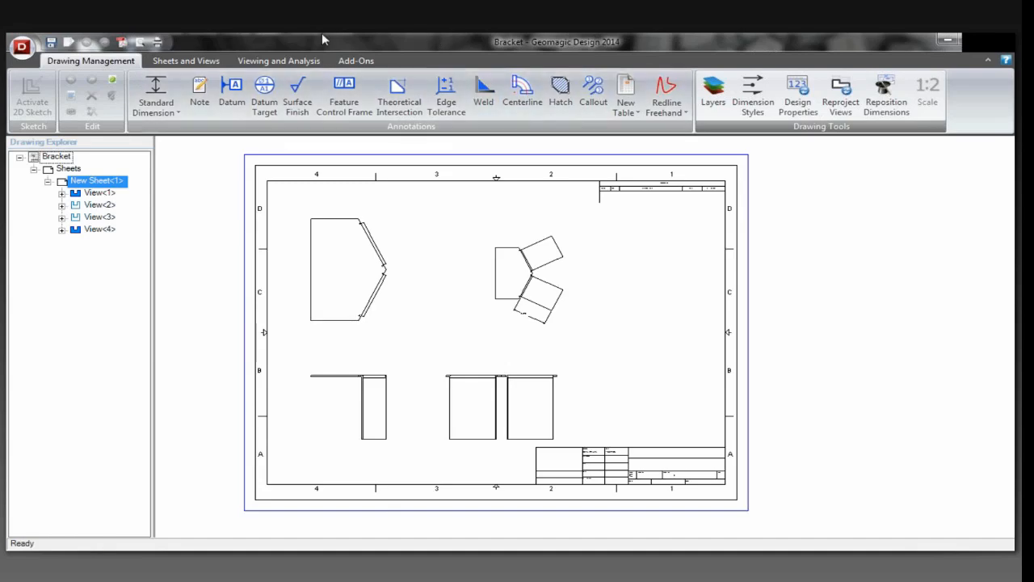
Step: Open the Geomagic Design Webinar presentation from the Geo Design Intro Video folder and run its slide show to the Mechanical Design Software slide
left_click(949, 42)
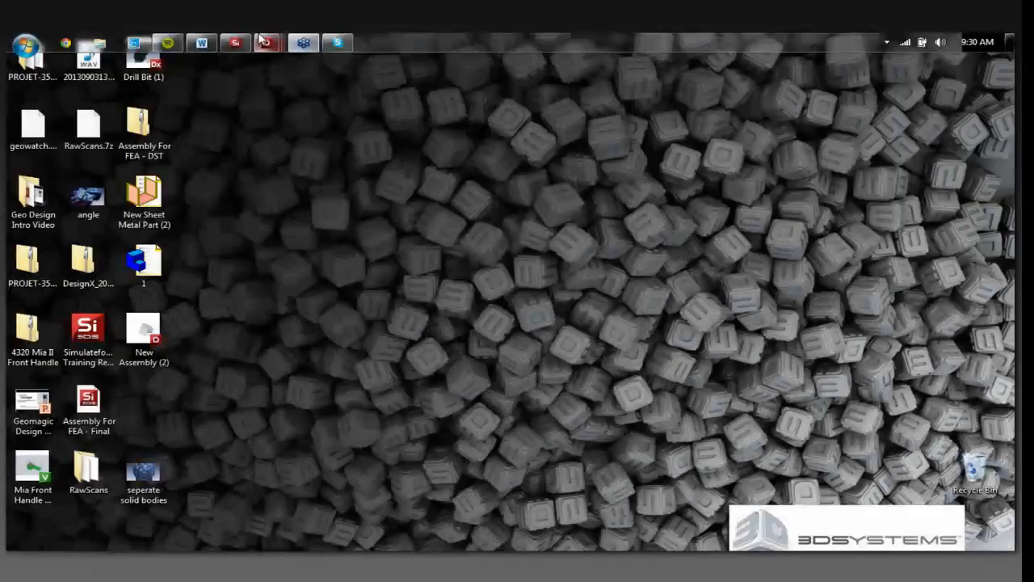
double_click(33, 200)
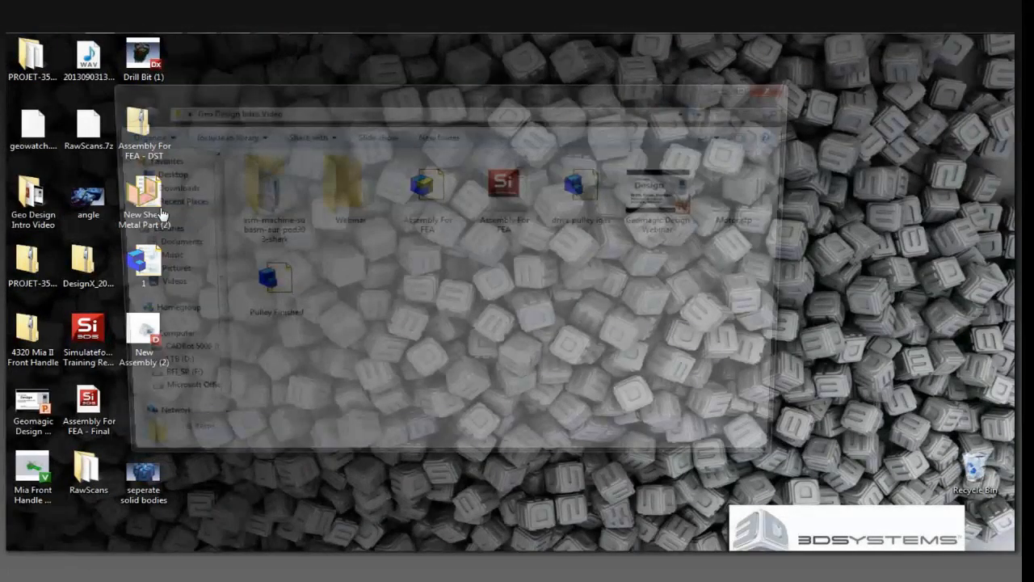
left_click(661, 209)
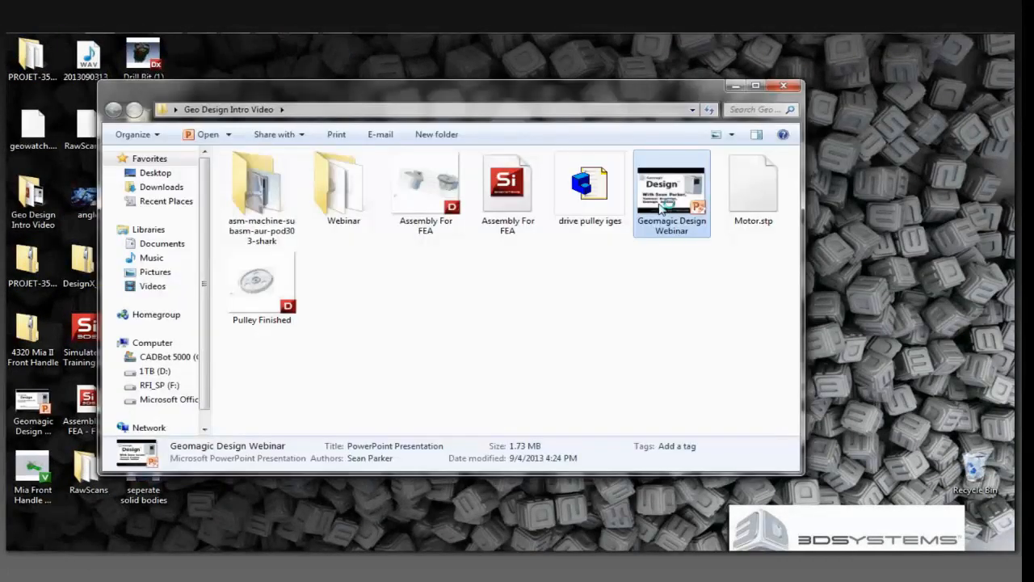
double_click(661, 208)
left_click(339, 57)
left_click(28, 87)
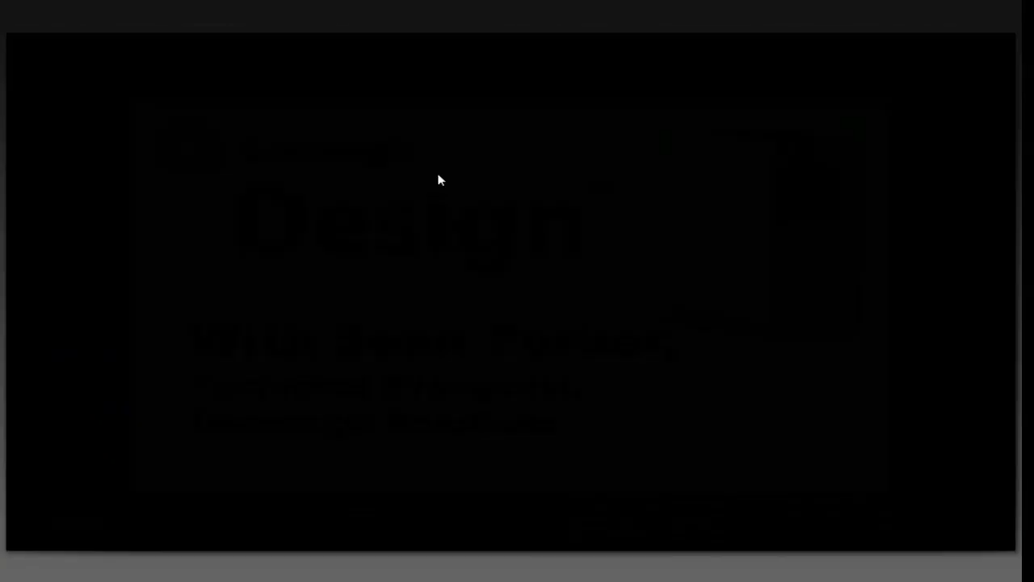
key("Right")
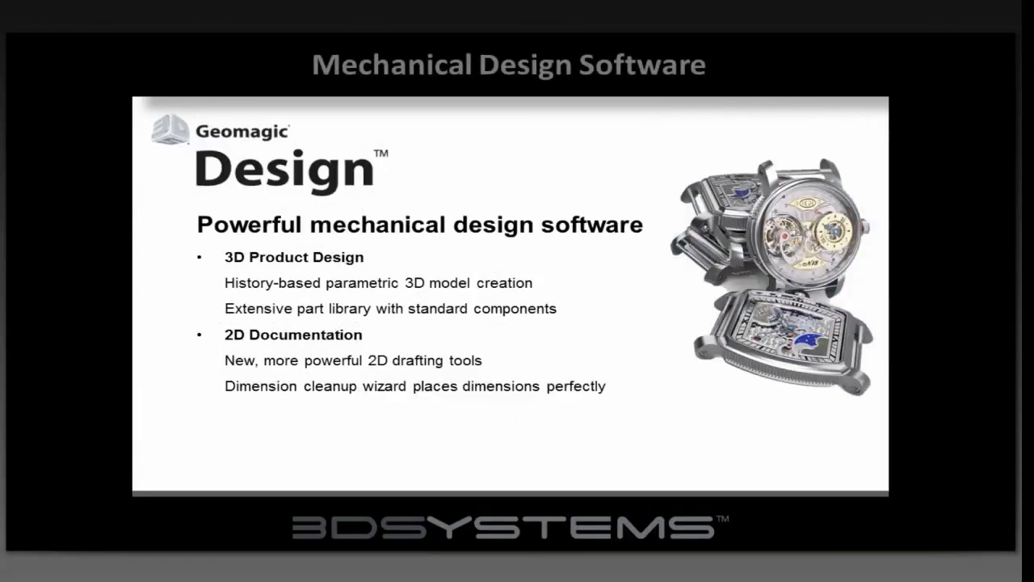